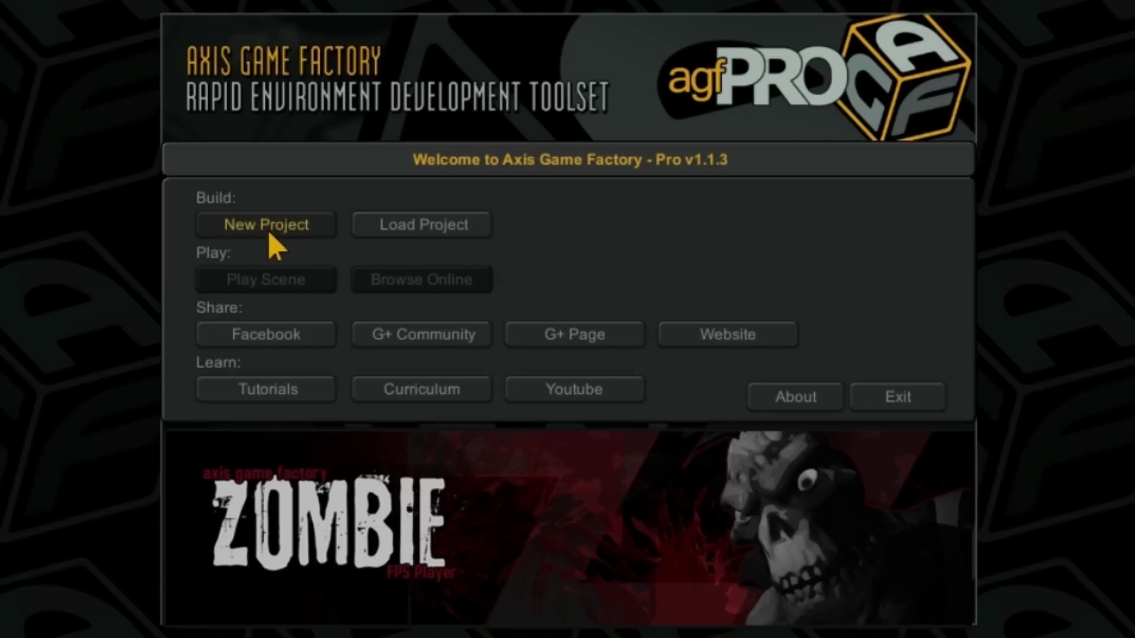
# Create a new project named Demo_Zombies in the default projects folder
pyautogui.click(271, 236)
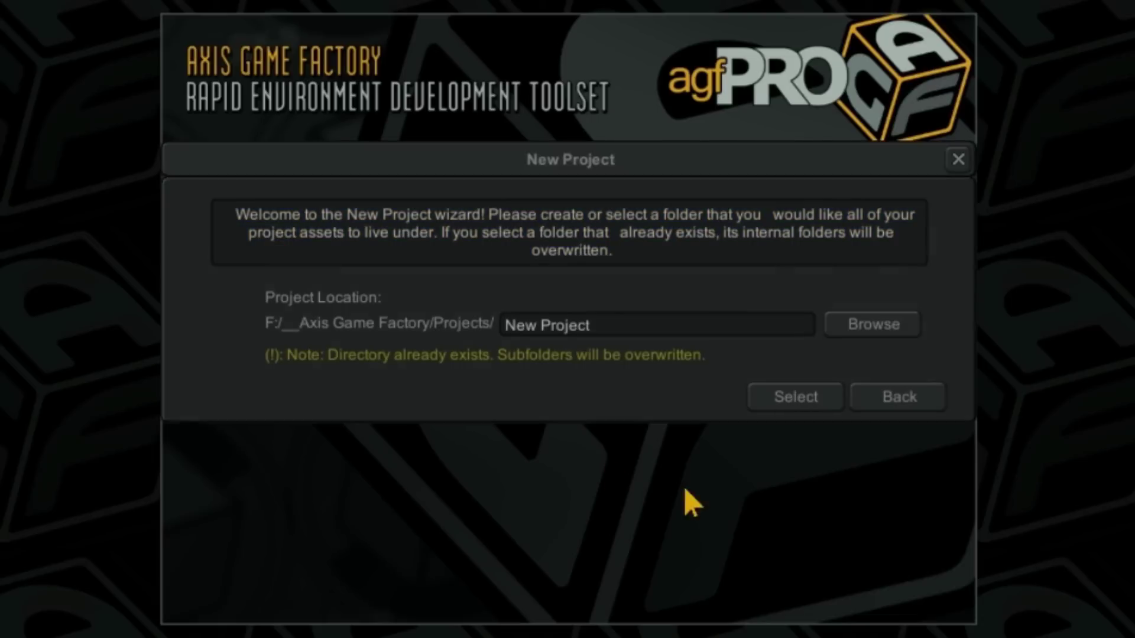
pyautogui.click(618, 328)
pyautogui.moveTo(618, 329); pyautogui.dragTo(431, 320)
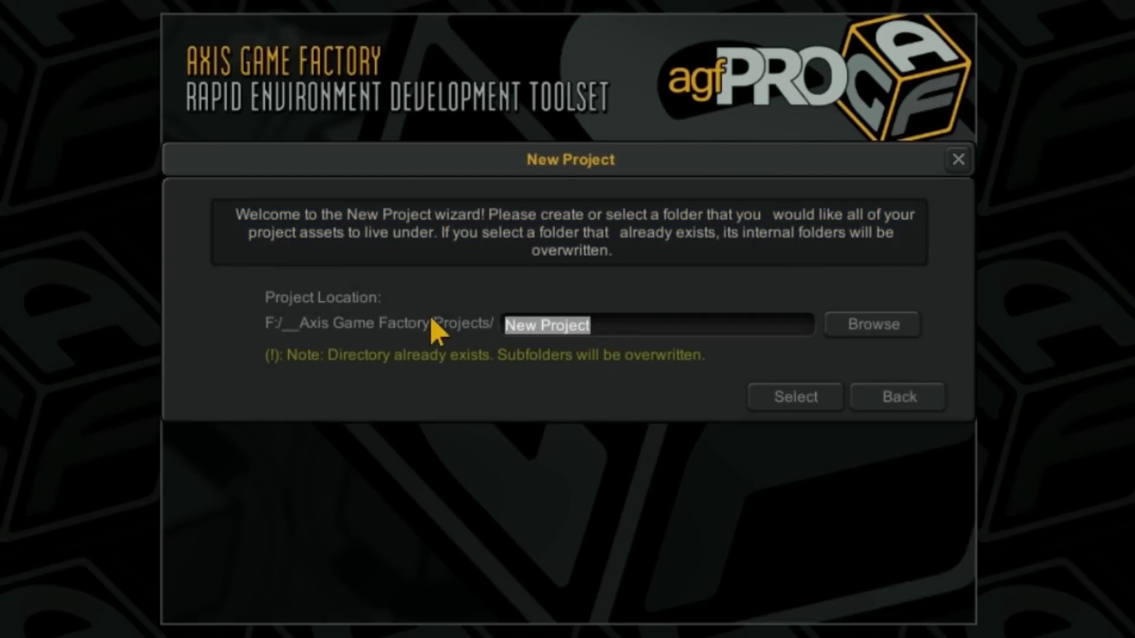
pyautogui.write('Demo')
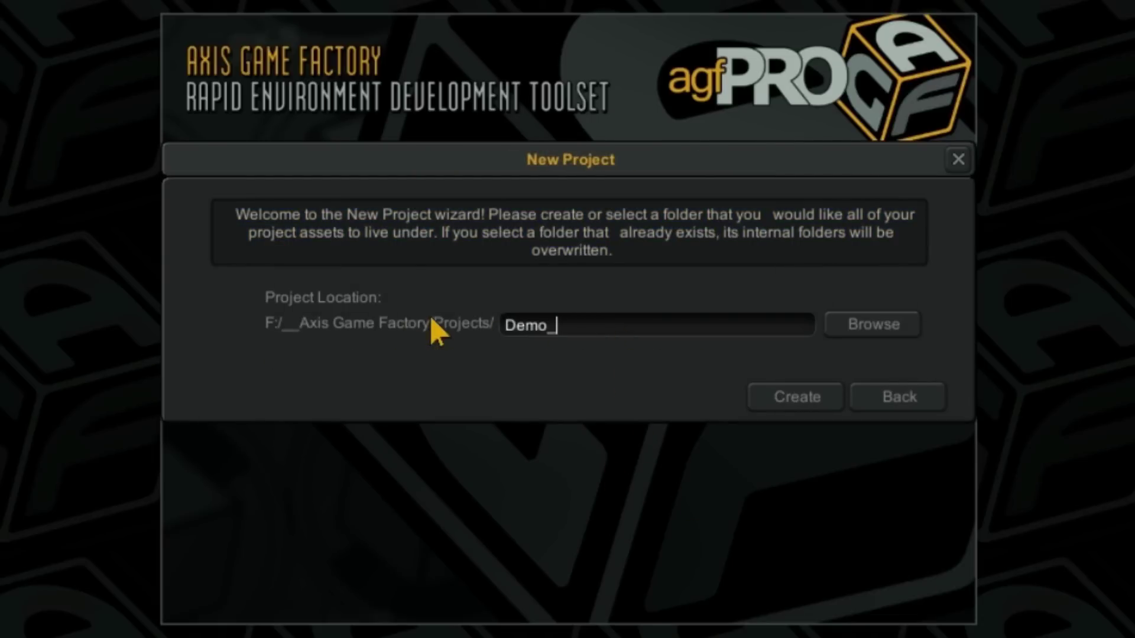
pyautogui.write('_Zombies')
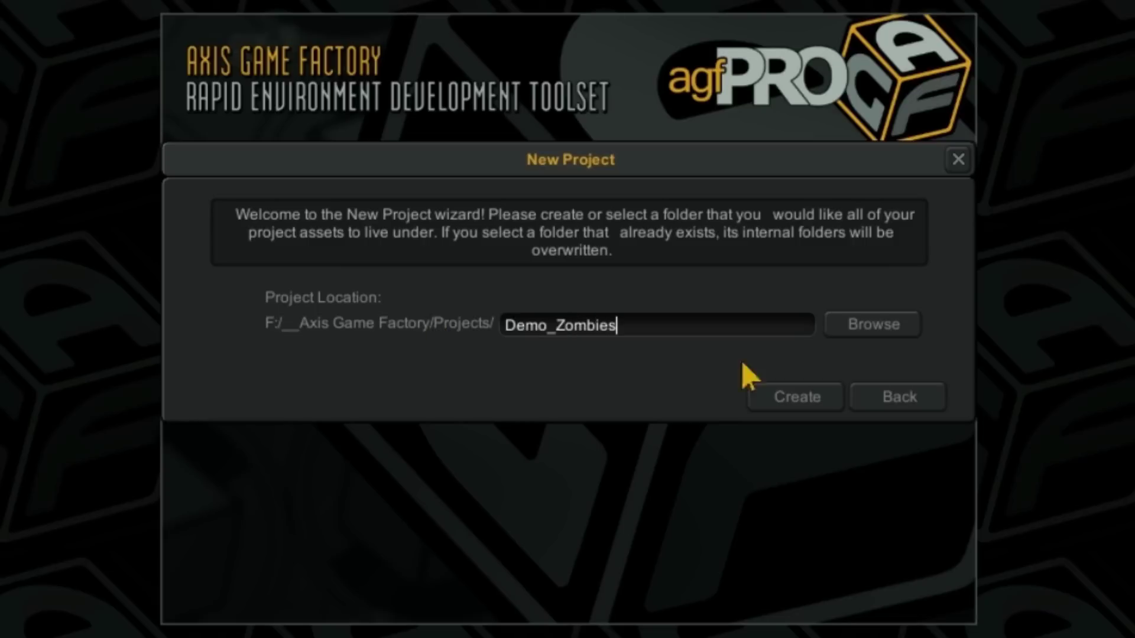
pyautogui.click(775, 406)
# Create a scene named Scene_01 and initialize it with the Greybox preset theme
pyautogui.moveTo(697, 317); pyautogui.dragTo(587, 329)
pyautogui.write('Scene_01')
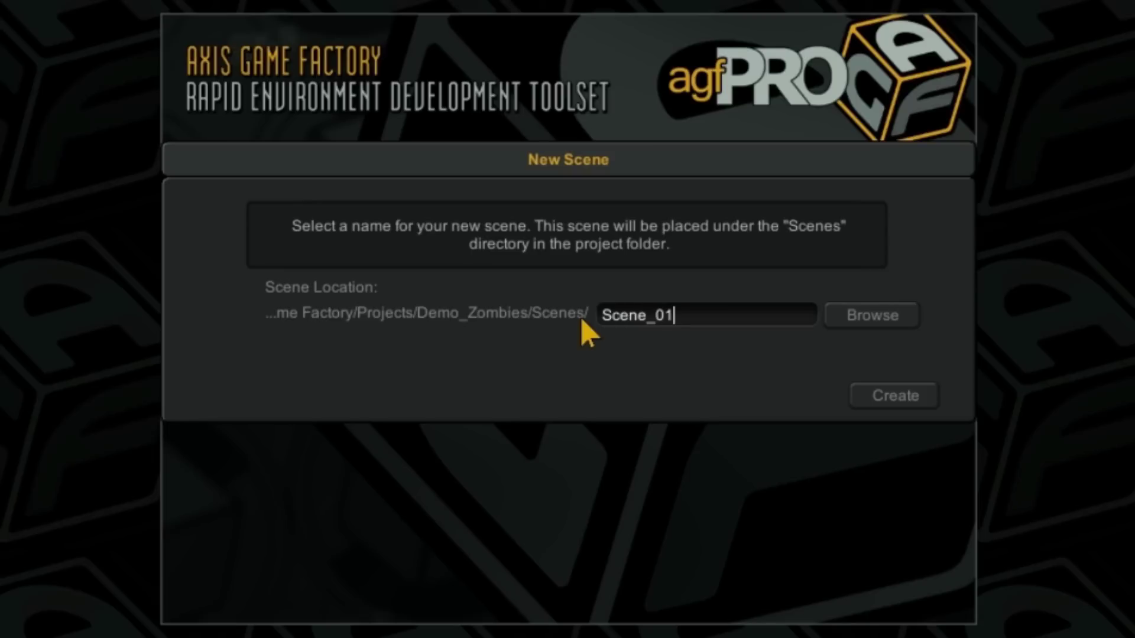
pyautogui.click(882, 408)
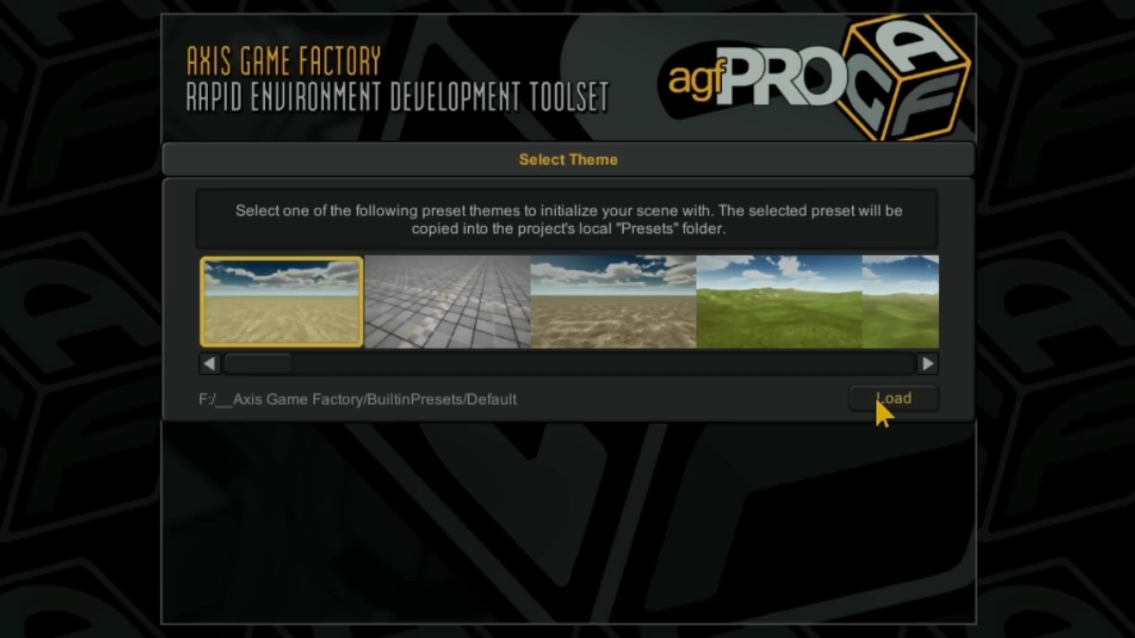
pyautogui.click(435, 322)
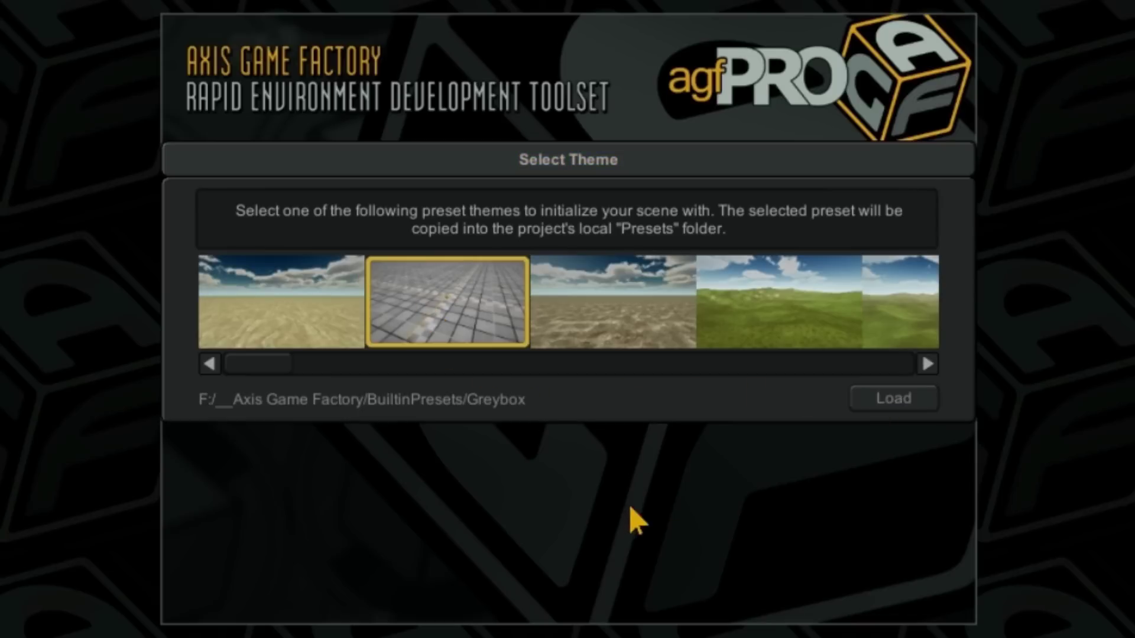
pyautogui.click(893, 408)
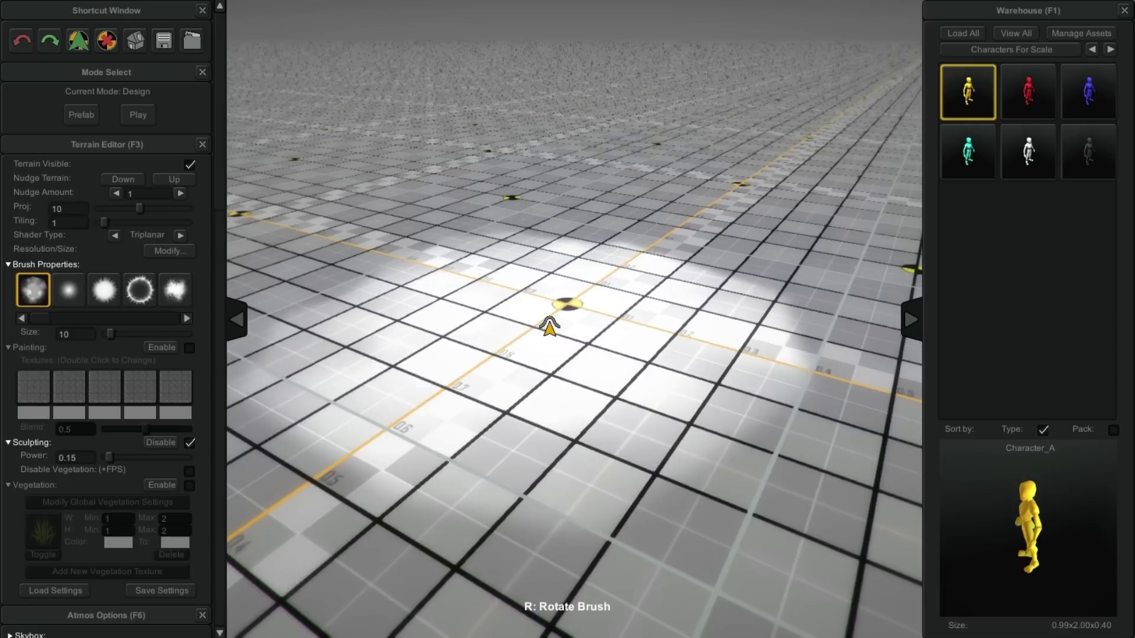
# Open the Grid Editor and expand its main axes, guidelines, subdivisions and snap settings
pyautogui.press('space')
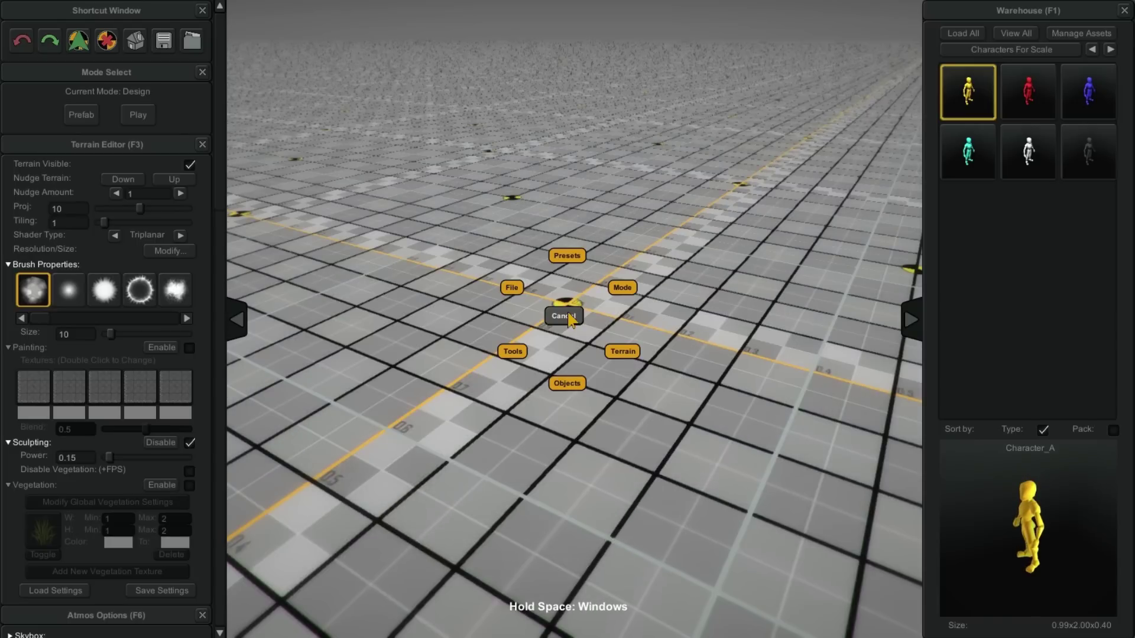
pyautogui.press('space')
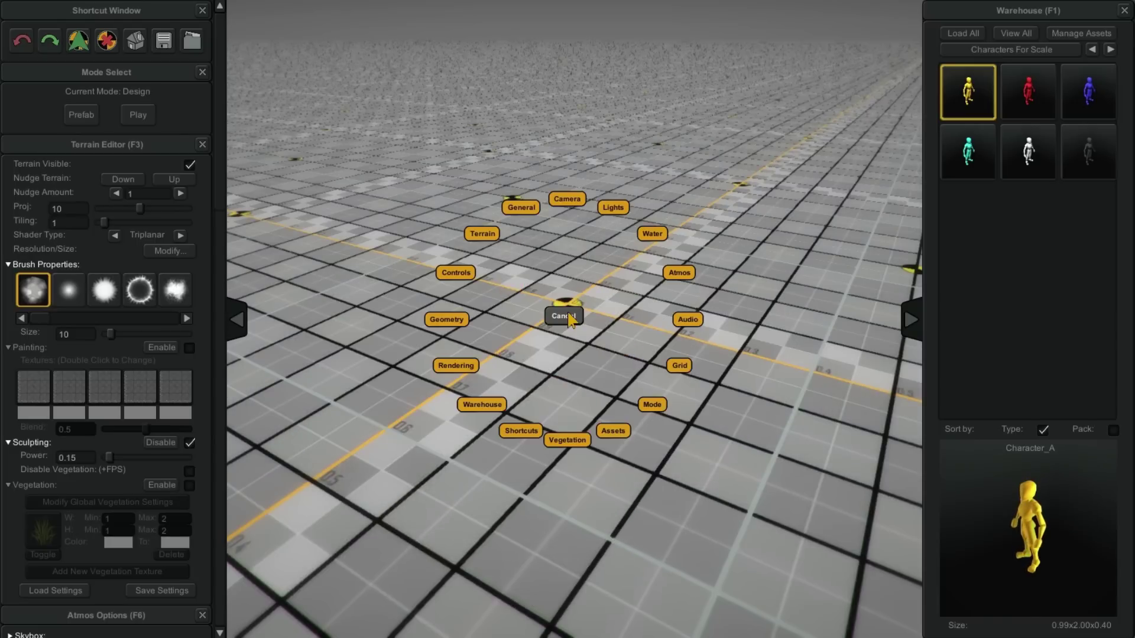
pyautogui.click(686, 373)
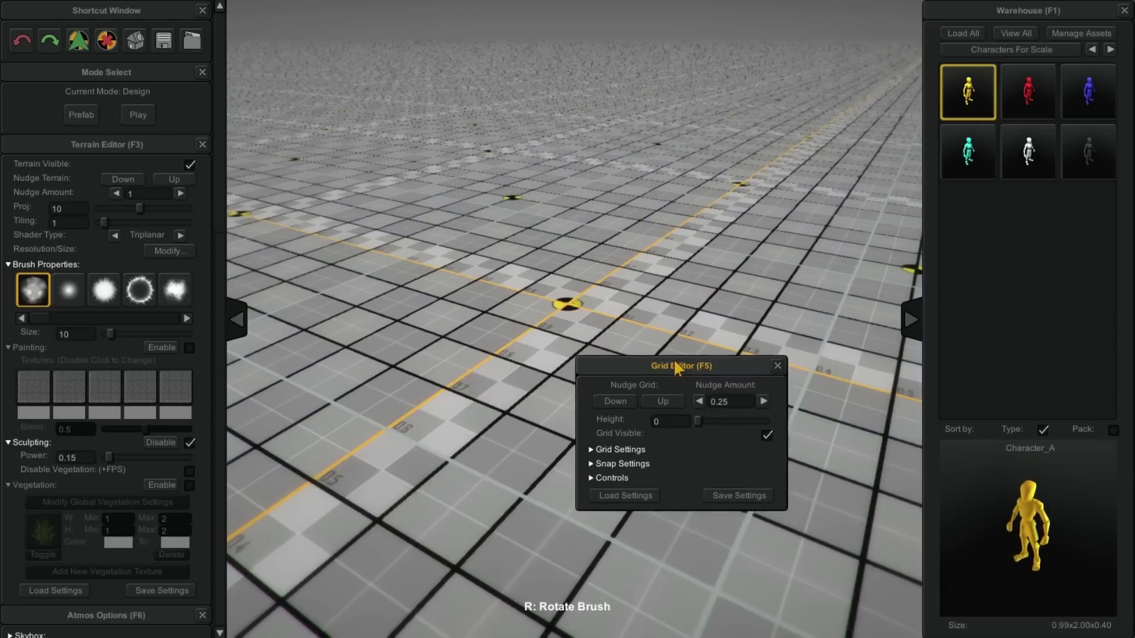
pyautogui.moveTo(683, 367); pyautogui.dragTo(431, 159)
pyautogui.click(391, 246)
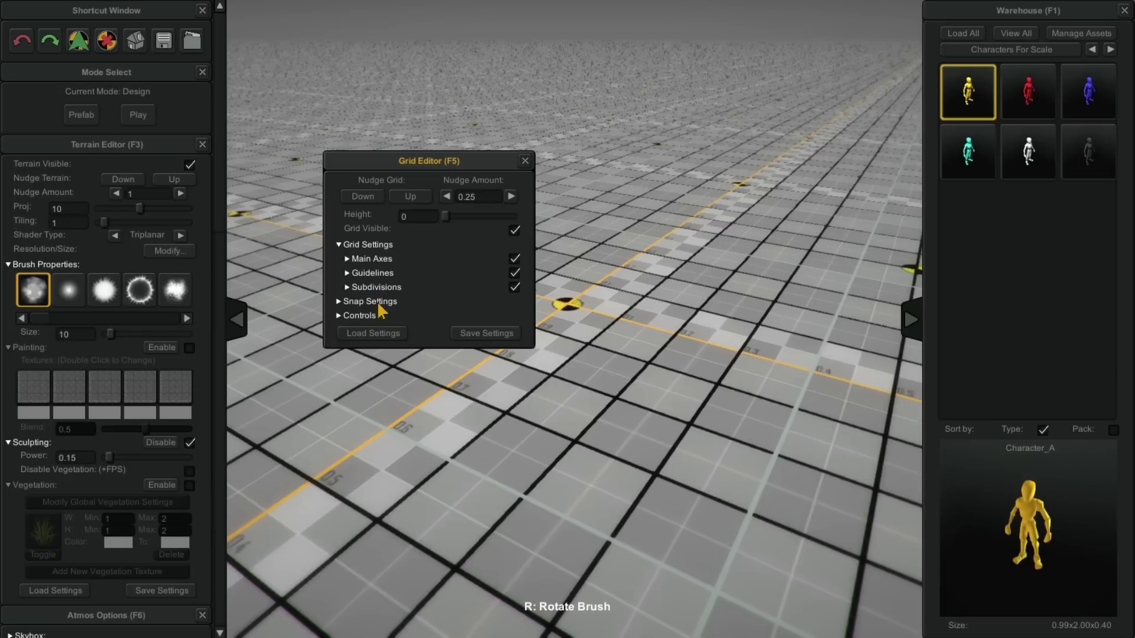
pyautogui.click(378, 302)
pyautogui.click(377, 287)
pyautogui.click(376, 273)
pyautogui.click(373, 260)
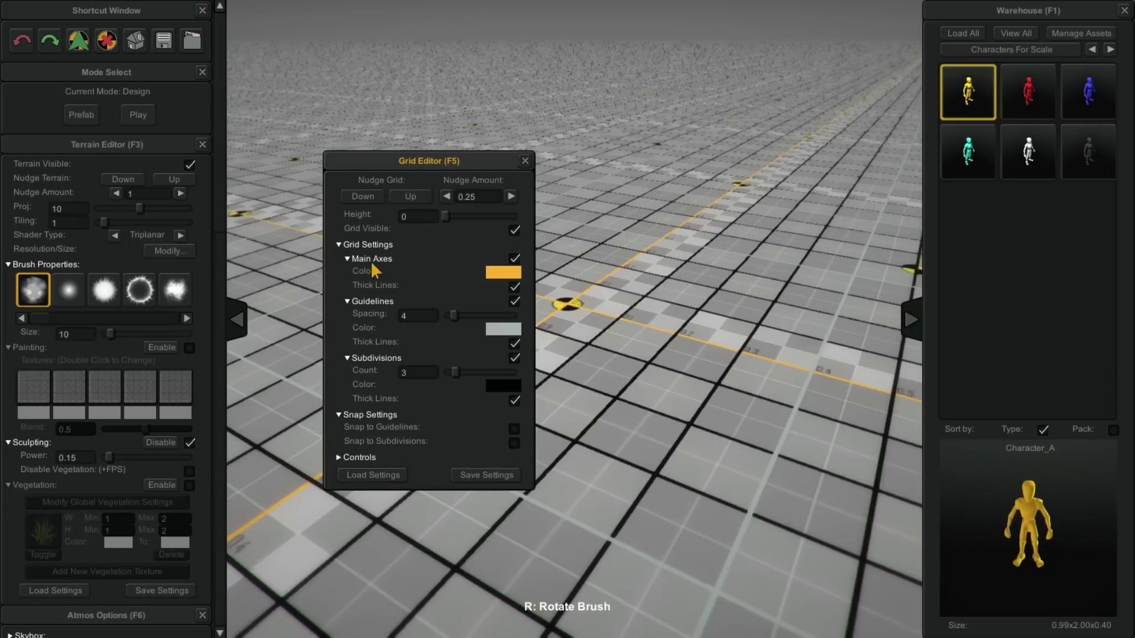
# Set the grid's guideline spacing to 10 and its subdivision count to 1, then close the Grid Editor
pyautogui.click(404, 316)
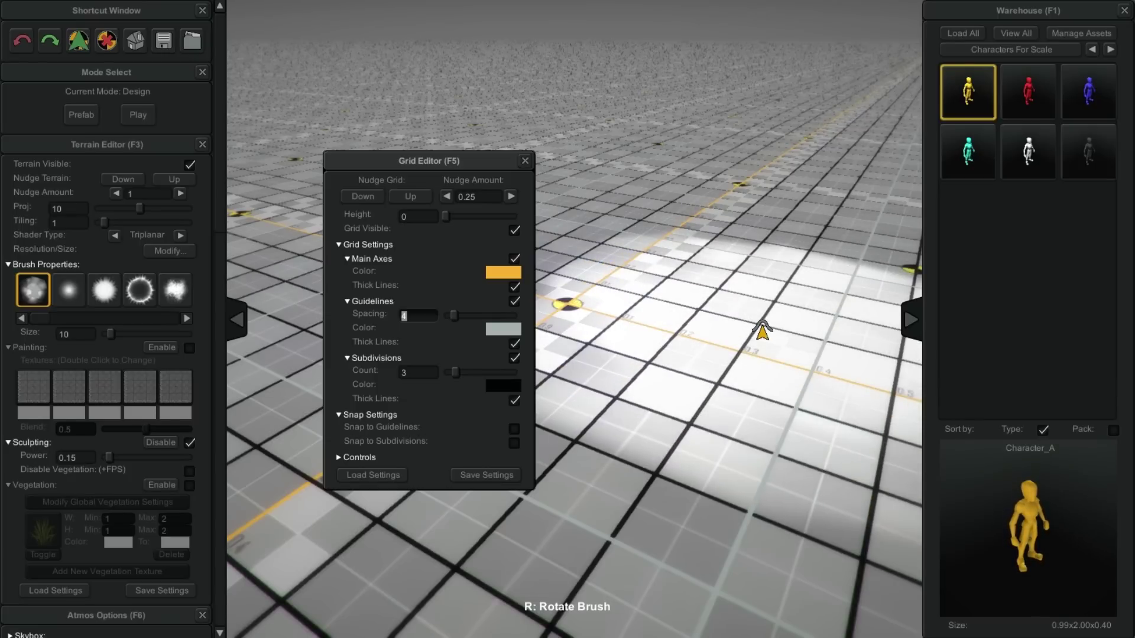
pyautogui.write('10')
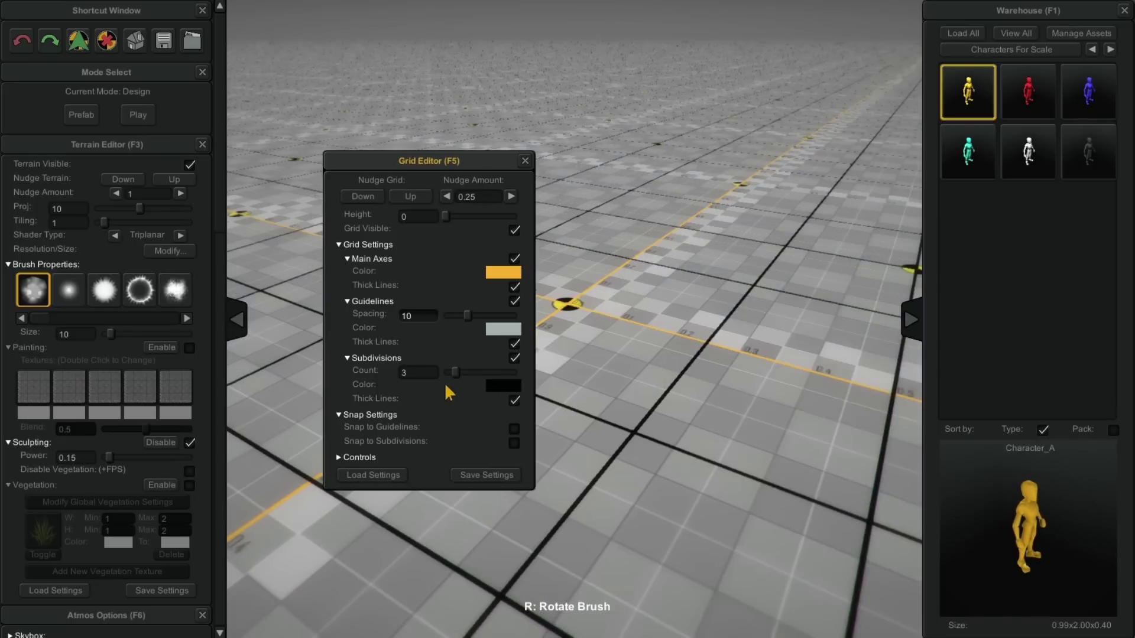
pyautogui.click(408, 373)
pyautogui.write('1')
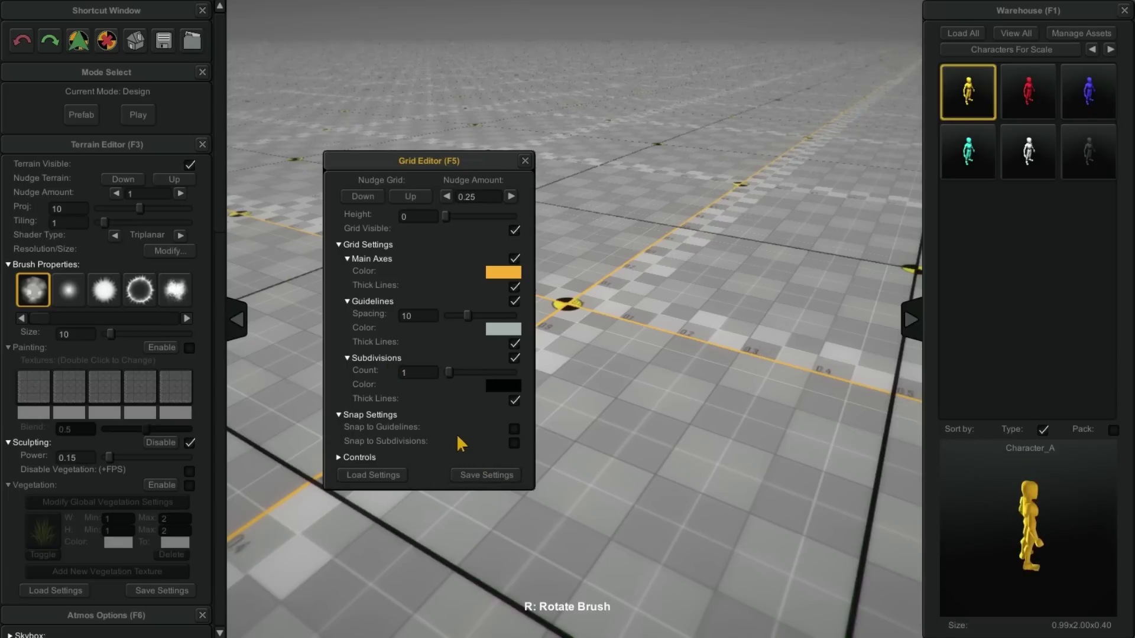
pyautogui.click(524, 161)
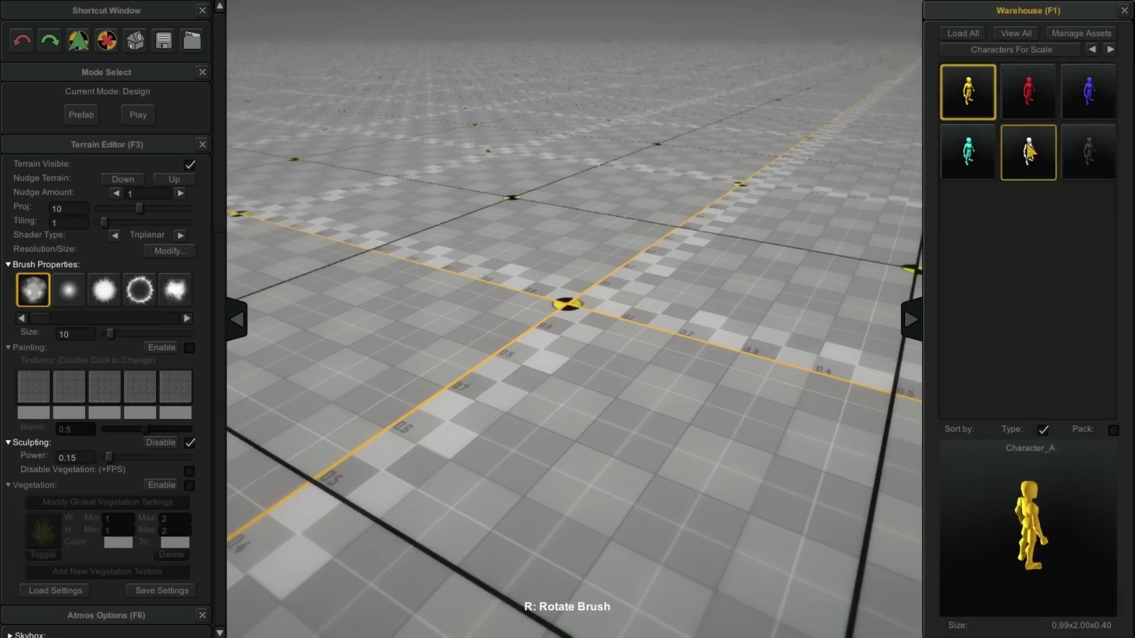
# Load the Building_Assets_01 pack into the warehouse through the Asset Manager, then close the manager
pyautogui.click(1074, 37)
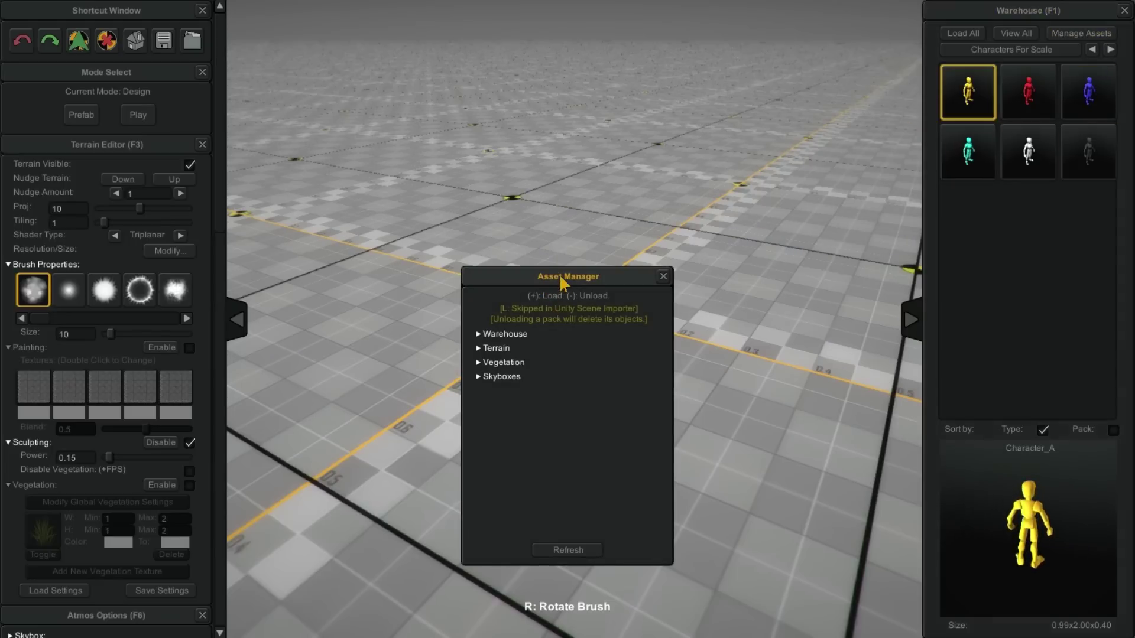
pyautogui.moveTo(562, 281); pyautogui.dragTo(555, 155)
pyautogui.click(499, 209)
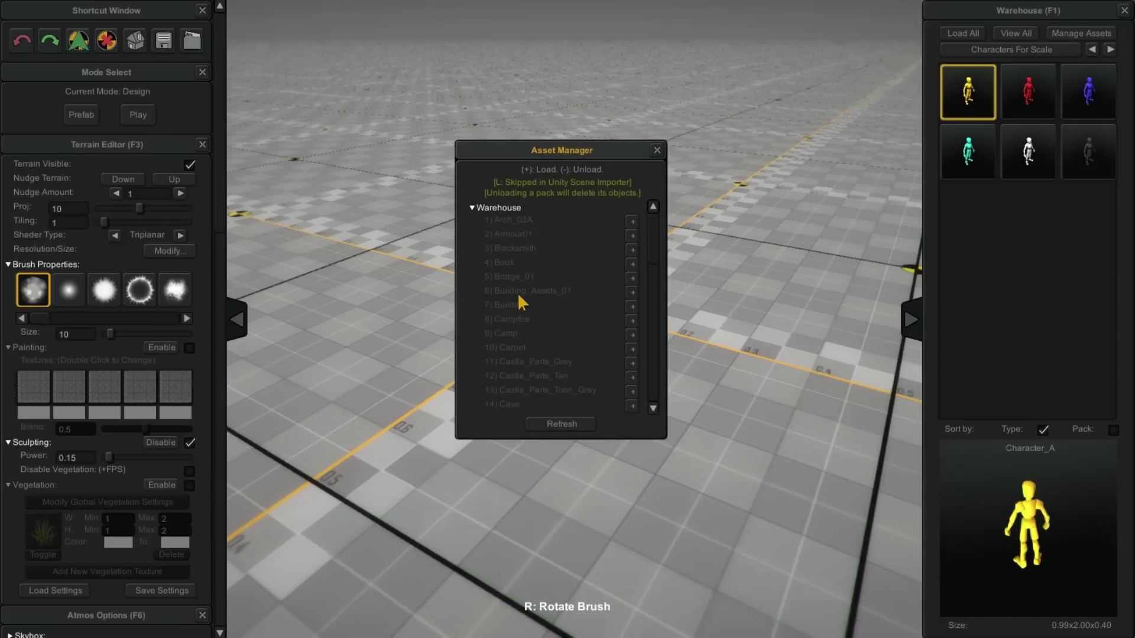
pyautogui.click(632, 293)
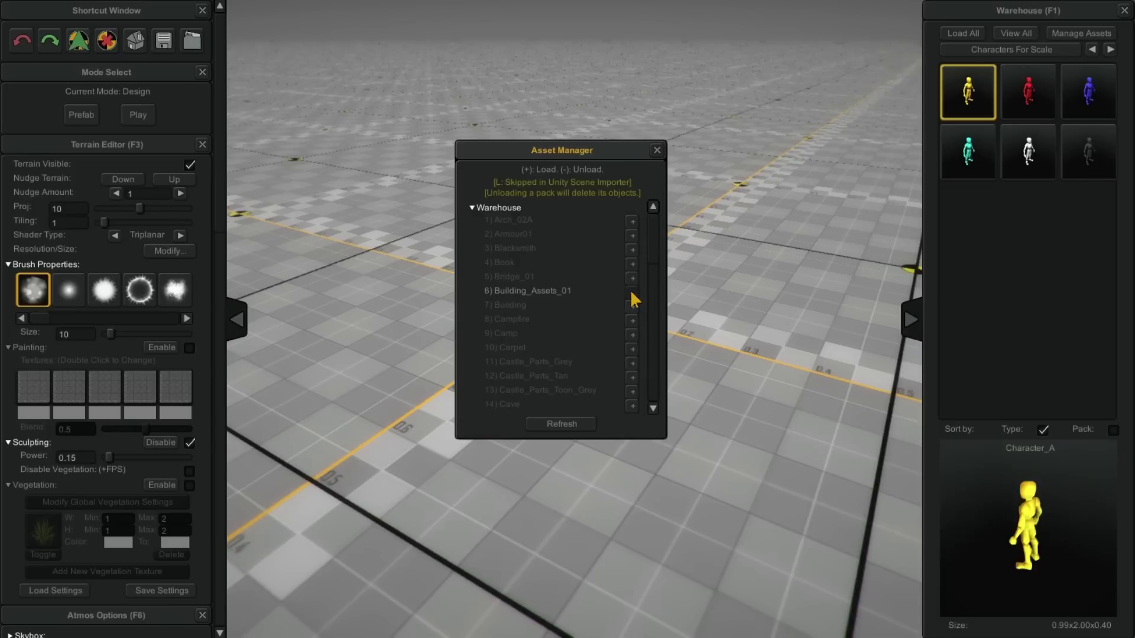
pyautogui.click(656, 150)
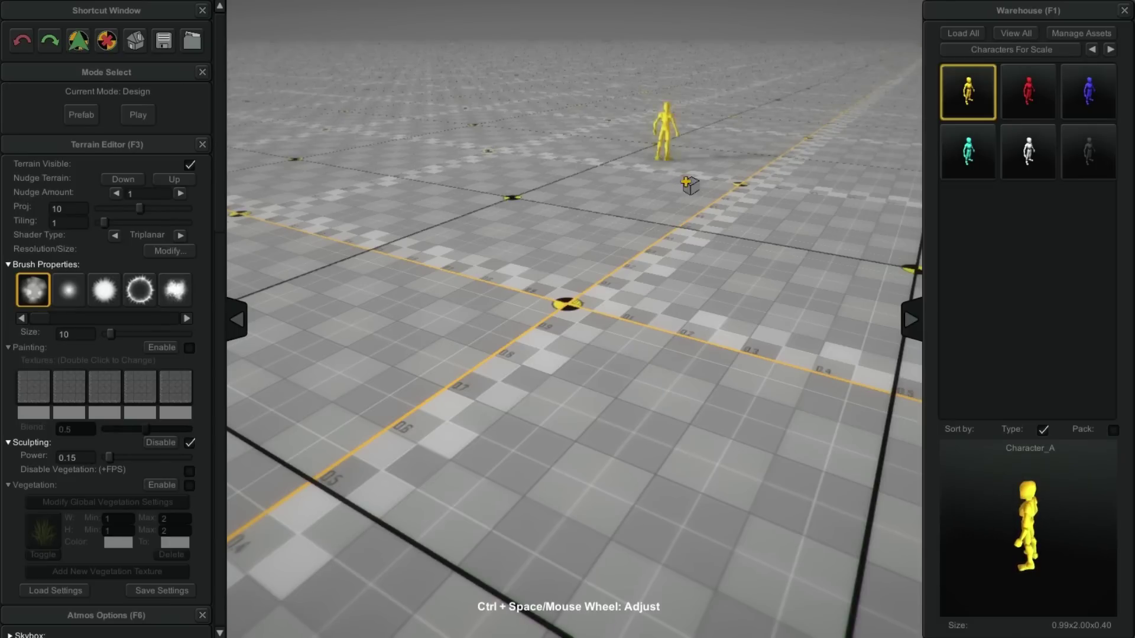
pyautogui.moveTo(688, 186)
pyautogui.mouseDown(button='right')
pyautogui.moveTo(697, 339)
pyautogui.moveTo(721, 365)
pyautogui.moveTo(735, 450)
pyautogui.moveTo(676, 363)
pyautogui.moveTo(658, 362)
pyautogui.moveTo(667, 373)
pyautogui.mouseUp(button='right')
pyautogui.moveTo(666, 373); pyautogui.dragTo(674, 376, button='middle')
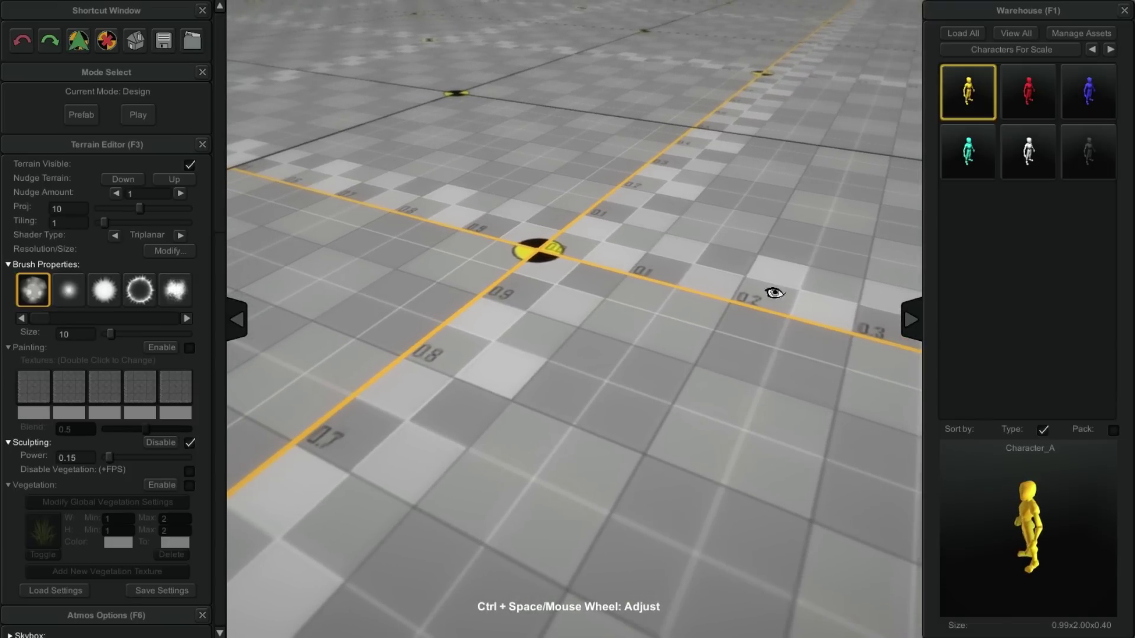
pyautogui.moveTo(736, 375); pyautogui.dragTo(600, 375, button='right')
pyautogui.keyDown('alt'); pyautogui.moveTo(600, 375); pyautogui.dragTo(595, 371); pyautogui.keyUp('alt')
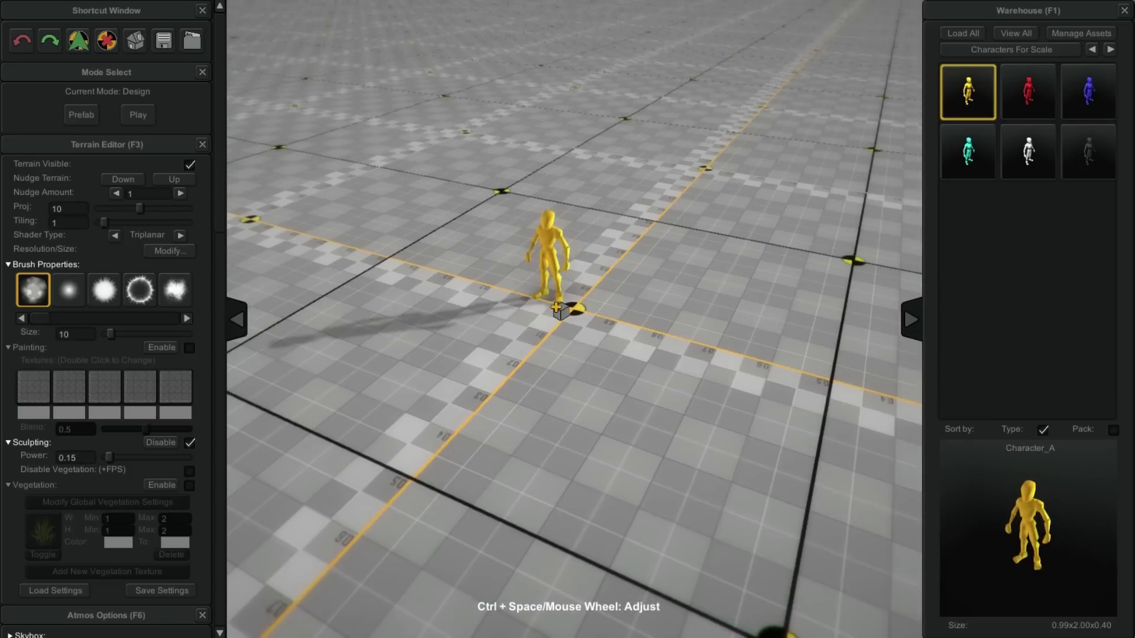
pyautogui.keyDown('alt'); pyautogui.moveTo(627, 332); pyautogui.dragTo(666, 347, button='right'); pyautogui.keyUp('alt')
pyautogui.keyDown('alt'); pyautogui.moveTo(666, 349); pyautogui.dragTo(656, 352); pyautogui.keyUp('alt')
pyautogui.moveTo(656, 353); pyautogui.dragTo(701, 340, button='right')
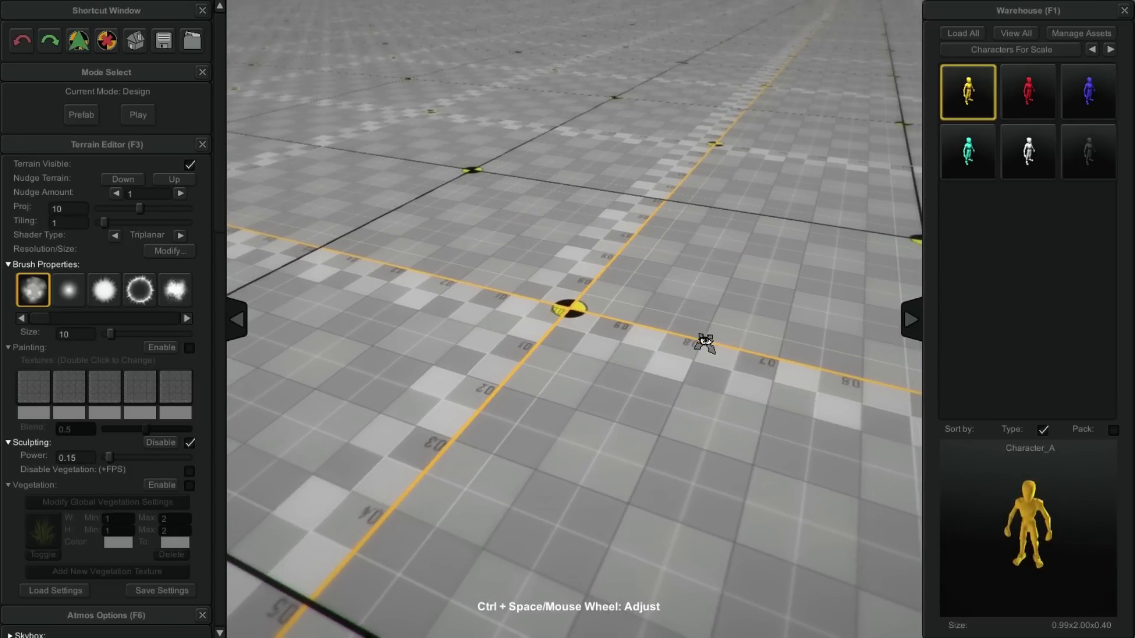
# Switch the warehouse to Building_Assets_01 and place the Entry_01 piece next to the grid origin, centred on a main axis
pyautogui.click(1046, 59)
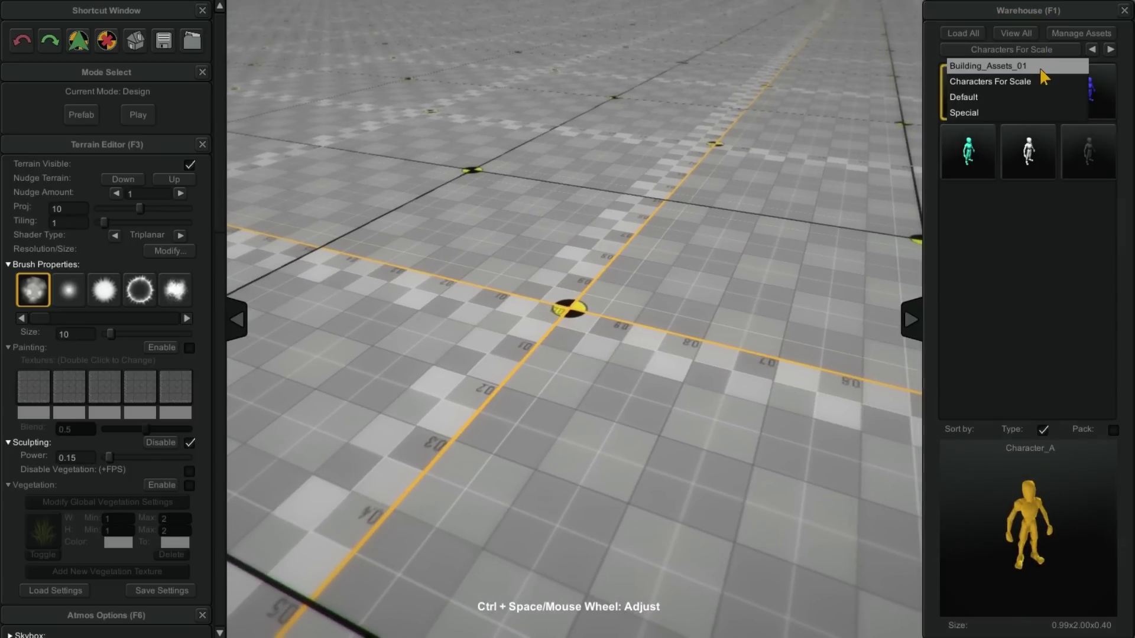
pyautogui.click(1038, 69)
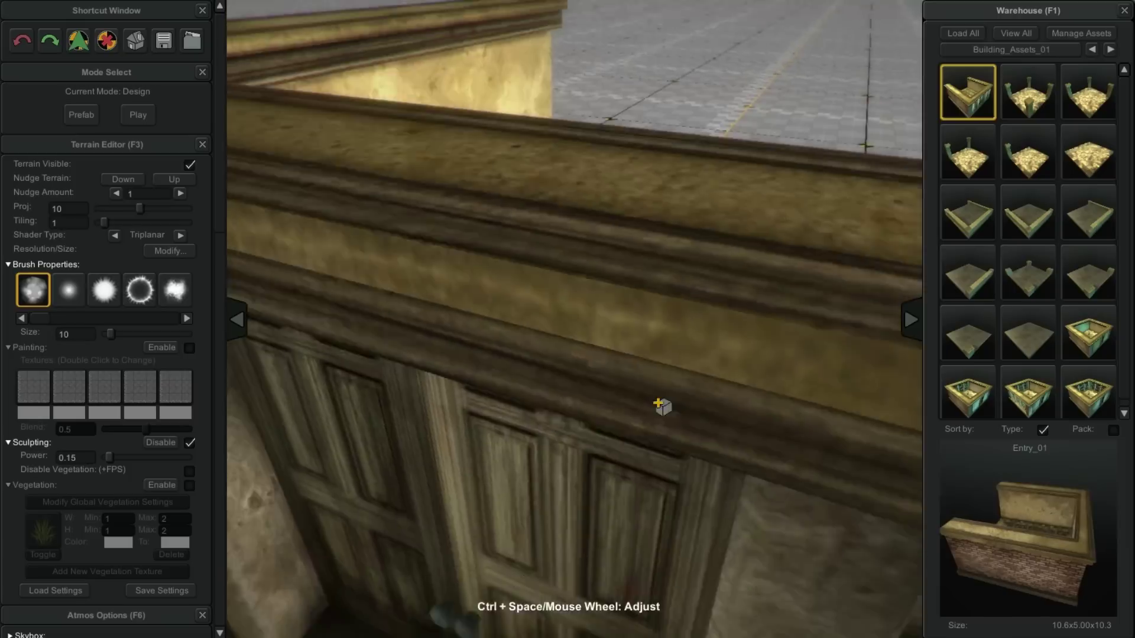
pyautogui.scroll(-3, 644, 361)
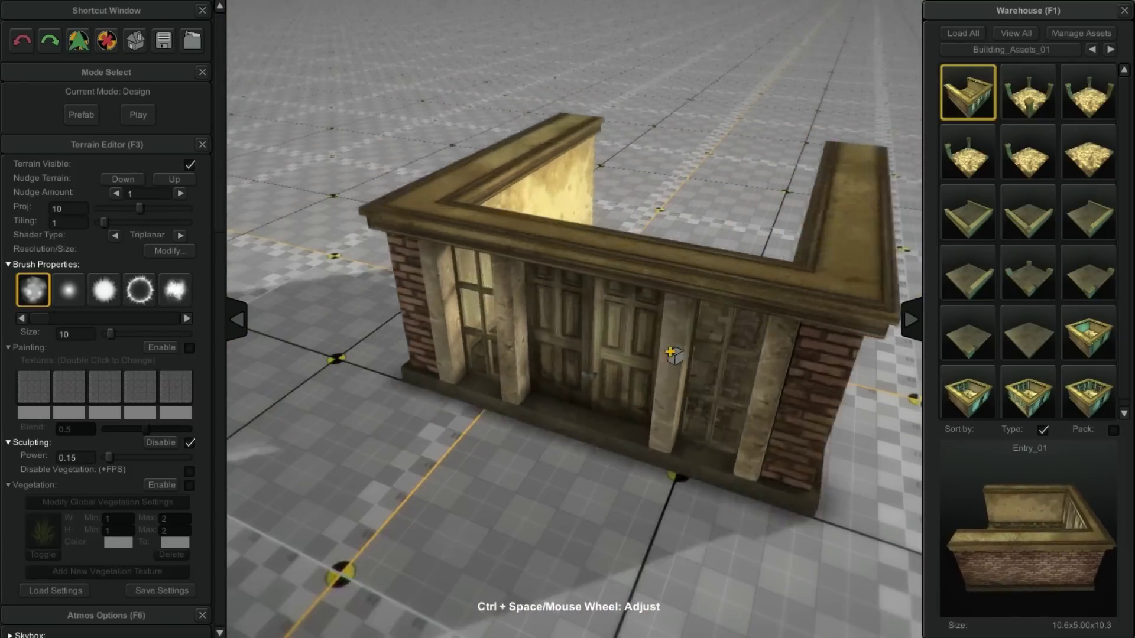
pyautogui.keyDown('alt'); pyautogui.moveTo(673, 355); pyautogui.dragTo(568, 353, button='right'); pyautogui.keyUp('alt')
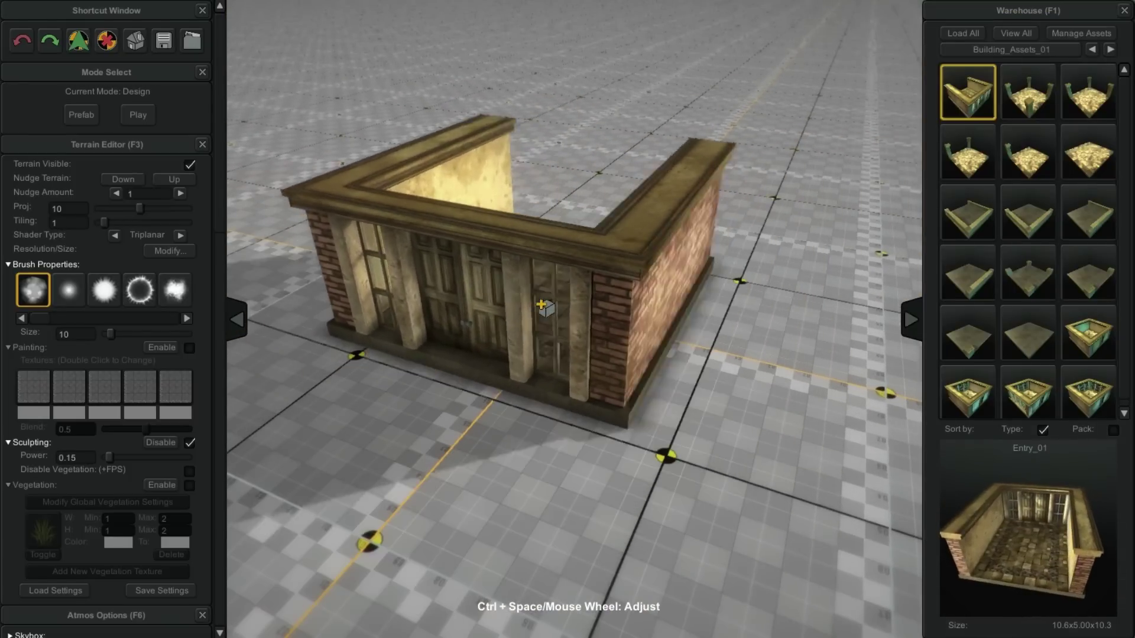
pyautogui.keyDown('alt'); pyautogui.scroll(-1, 644, 353); pyautogui.keyUp('alt')
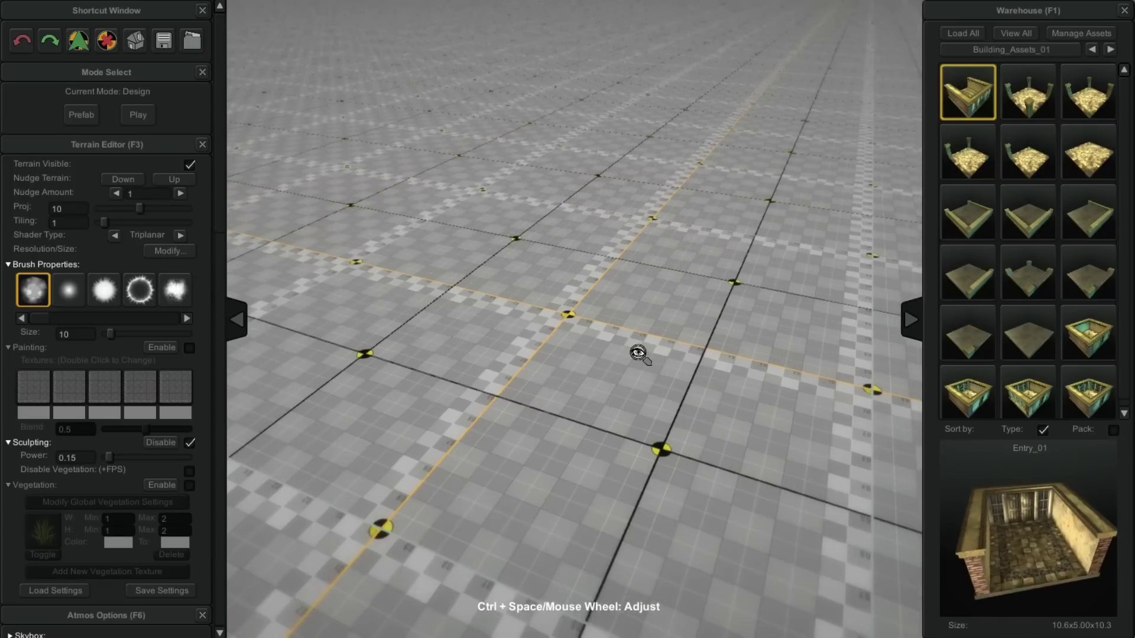
pyautogui.keyDown('alt'); pyautogui.scroll(1, 638, 352); pyautogui.keyUp('alt')
pyautogui.rightClick(631, 354)
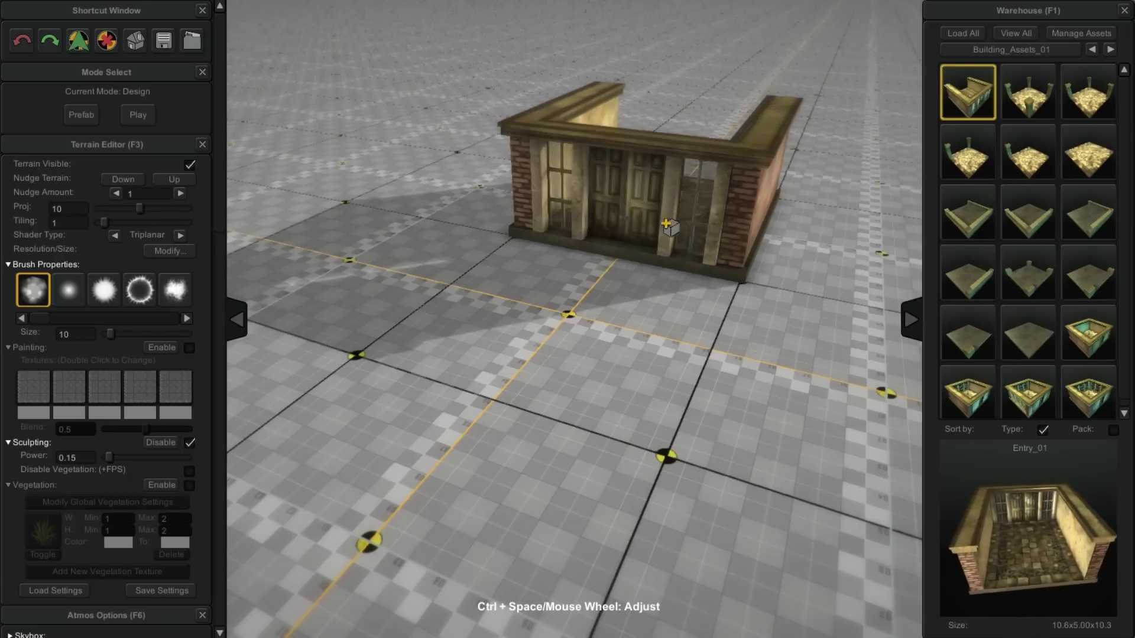
pyautogui.moveTo(623, 359); pyautogui.dragTo(529, 311, button='right')
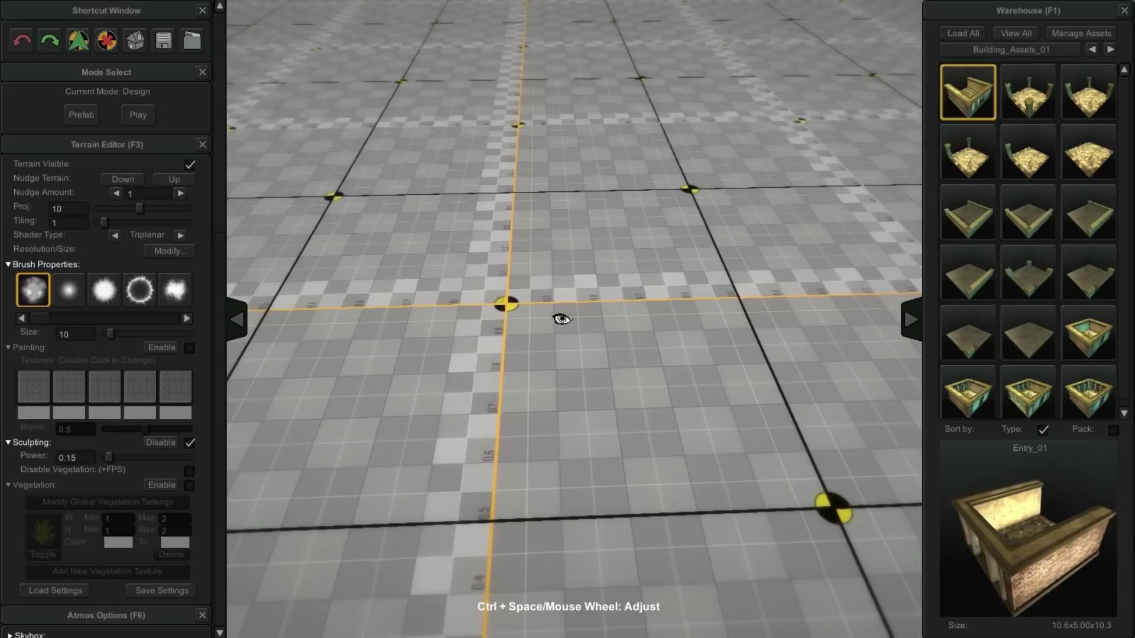
pyautogui.moveTo(502, 319); pyautogui.dragTo(355, 195, button='right')
pyautogui.click(135, 43)
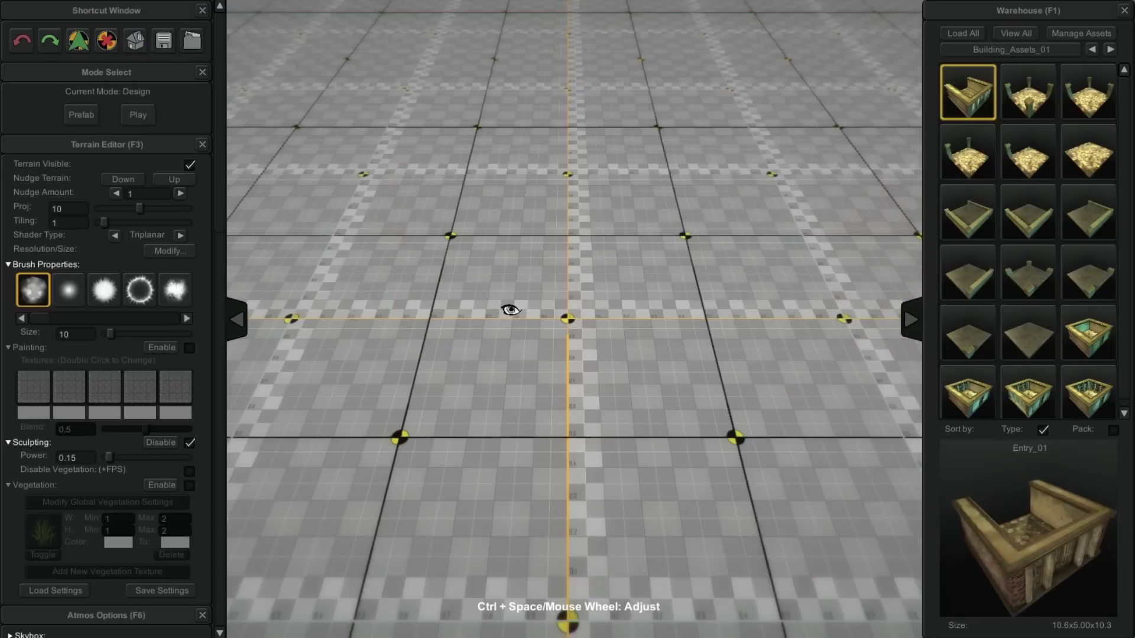
pyautogui.keyDown('alt'); pyautogui.moveTo(509, 309); pyautogui.dragTo(370, 273, button='right'); pyautogui.keyUp('alt')
pyautogui.keyDown('alt'); pyautogui.moveTo(370, 273); pyautogui.dragTo(839, 416); pyautogui.keyUp('alt')
pyautogui.moveTo(838, 418); pyautogui.dragTo(634, 390, button='right')
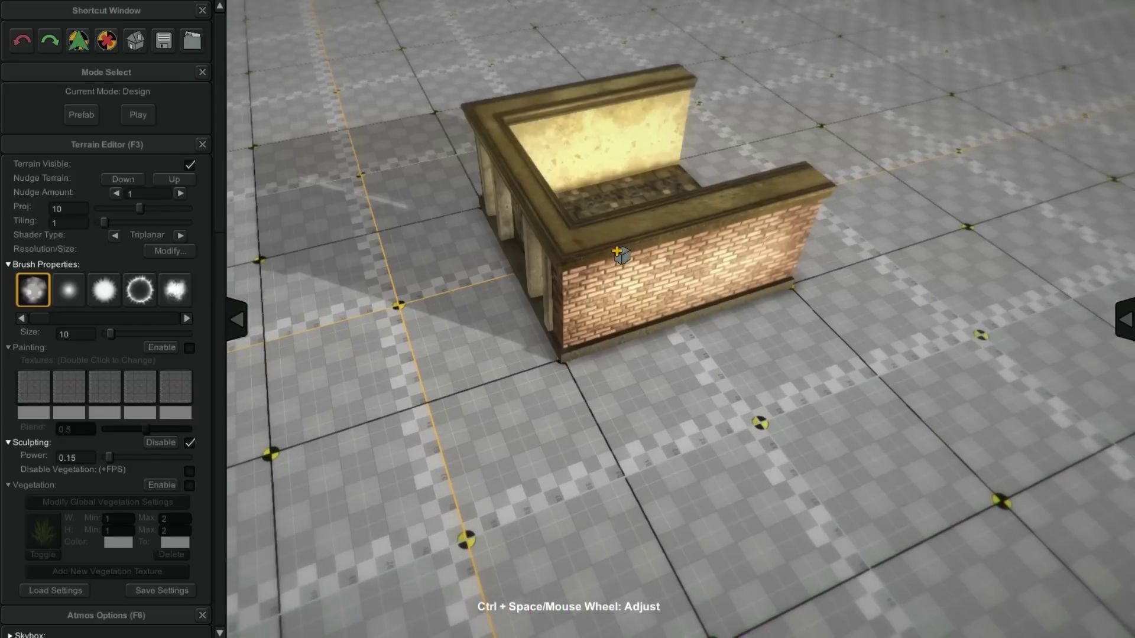
pyautogui.click(620, 255)
pyautogui.keyDown('alt'); pyautogui.moveTo(620, 255); pyautogui.dragTo(728, 459); pyautogui.keyUp('alt')
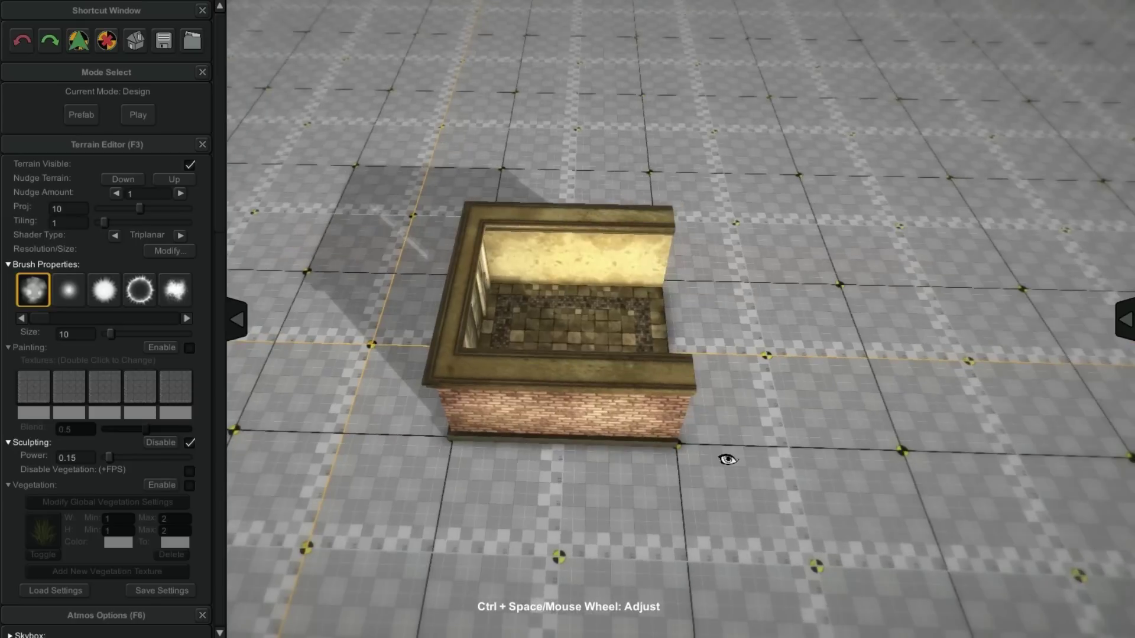
pyautogui.moveTo(728, 459); pyautogui.dragTo(685, 333, button='middle')
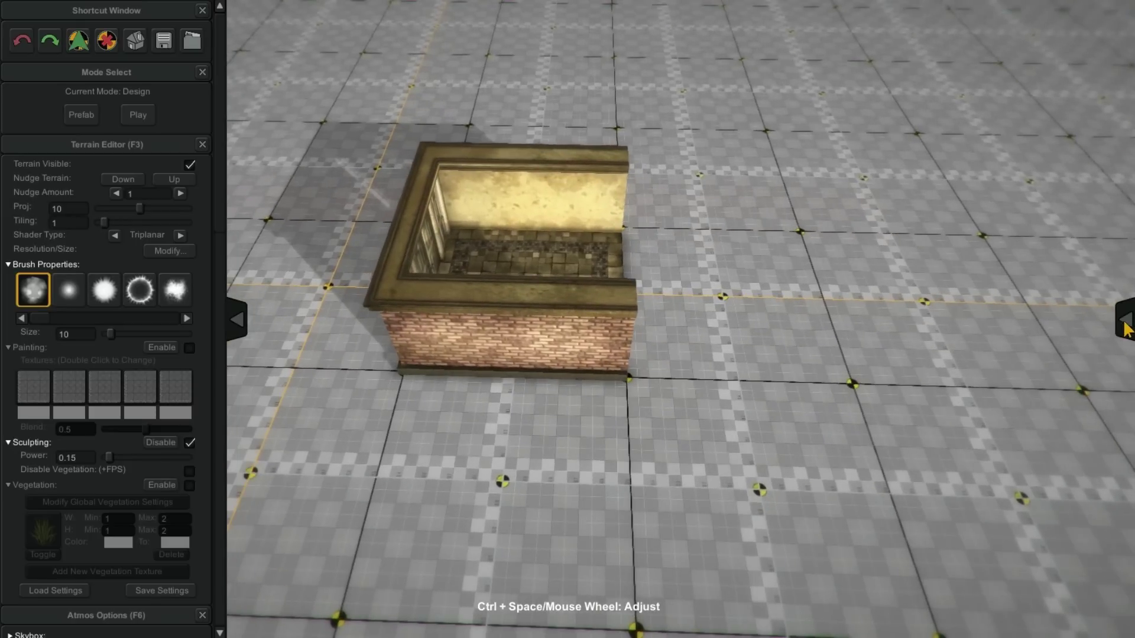
# Place a Room_02 piece diagonally beside the entry, rotated 90 degrees so its windows face outward
pyautogui.click(1125, 322)
pyautogui.moveTo(874, 296); pyautogui.dragTo(803, 311, button='right')
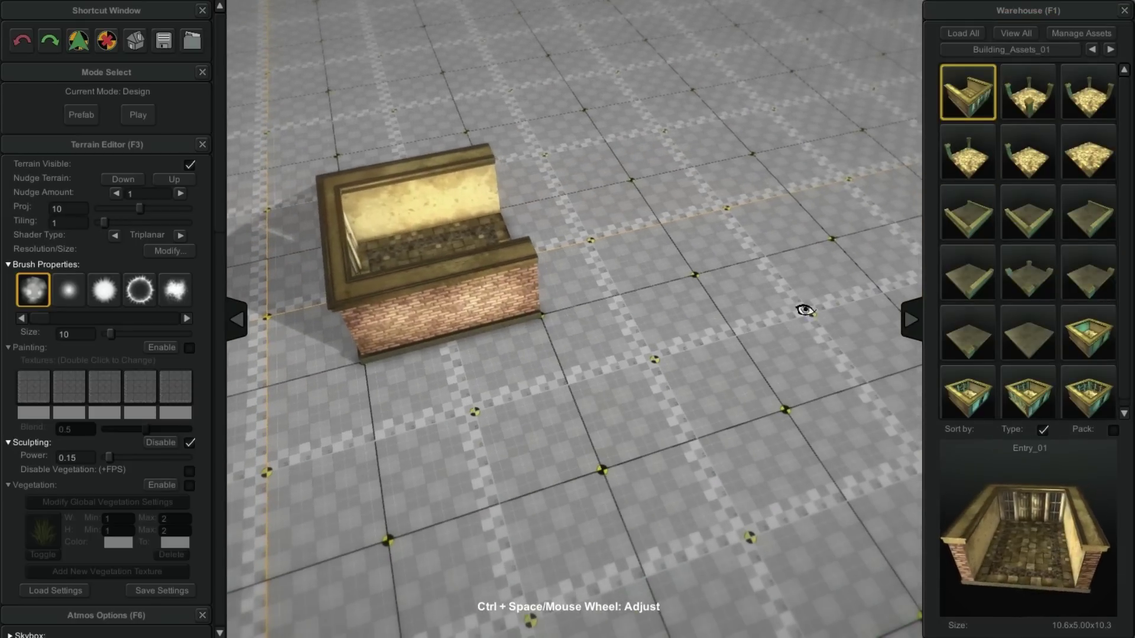
pyautogui.click(975, 405)
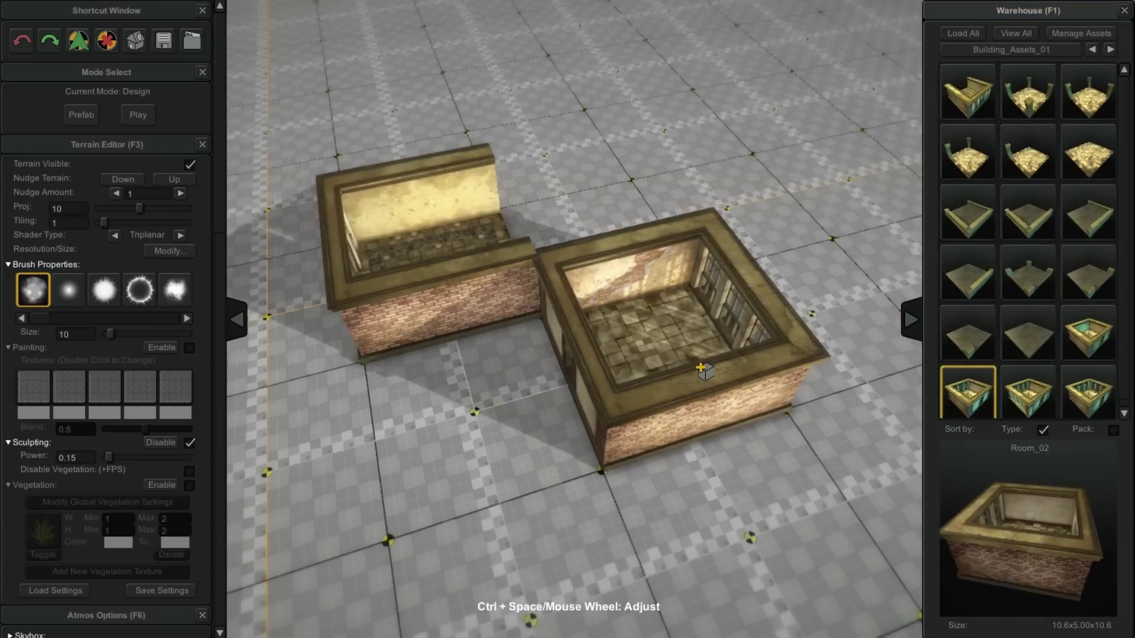
pyautogui.click(703, 372)
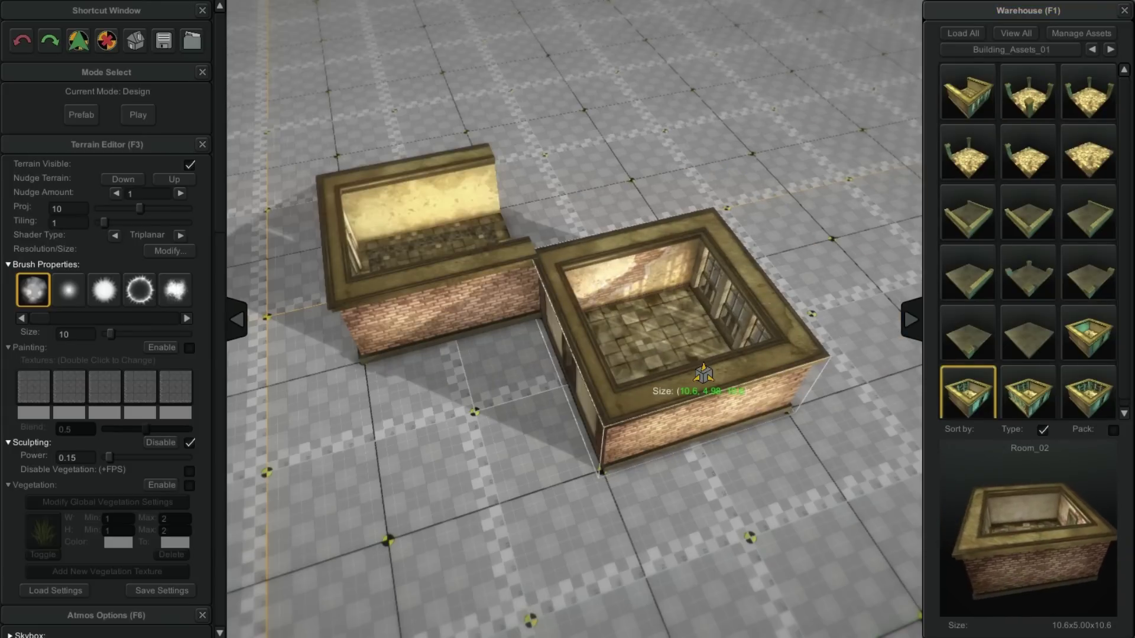
pyautogui.press('r')
pyautogui.press('r')
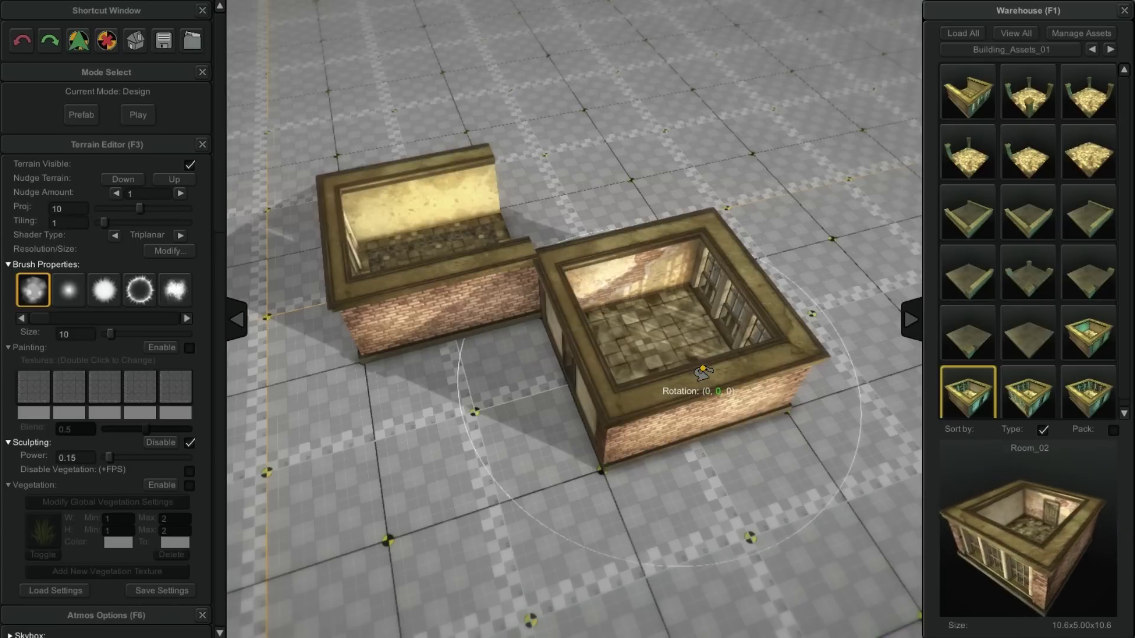
pyautogui.scroll(2, 702, 372)
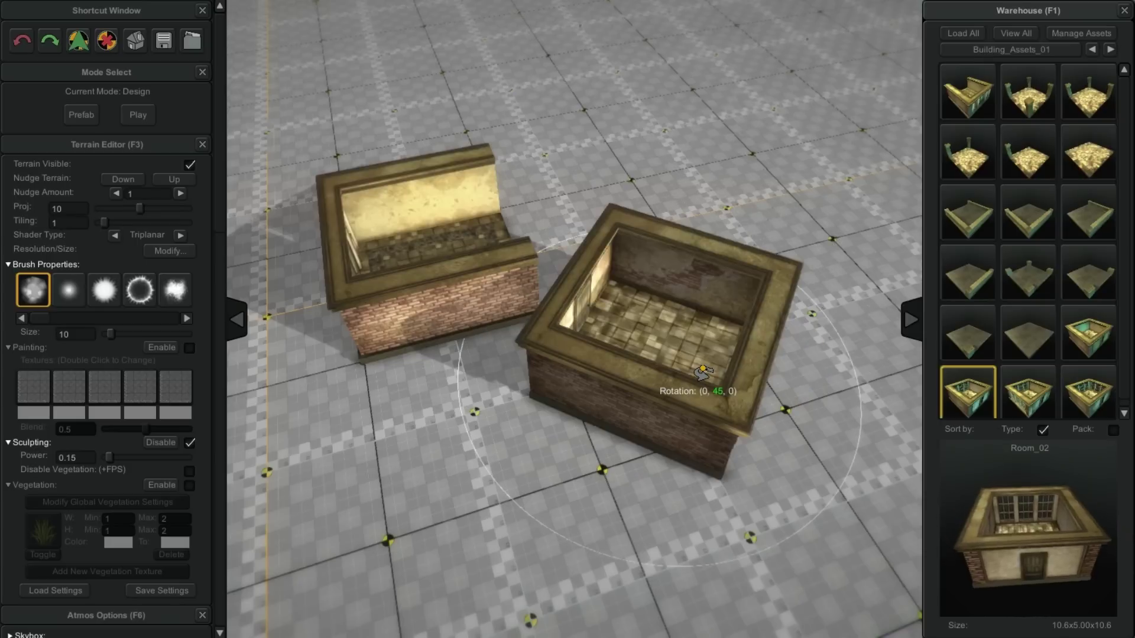
pyautogui.scroll(8, 702, 373)
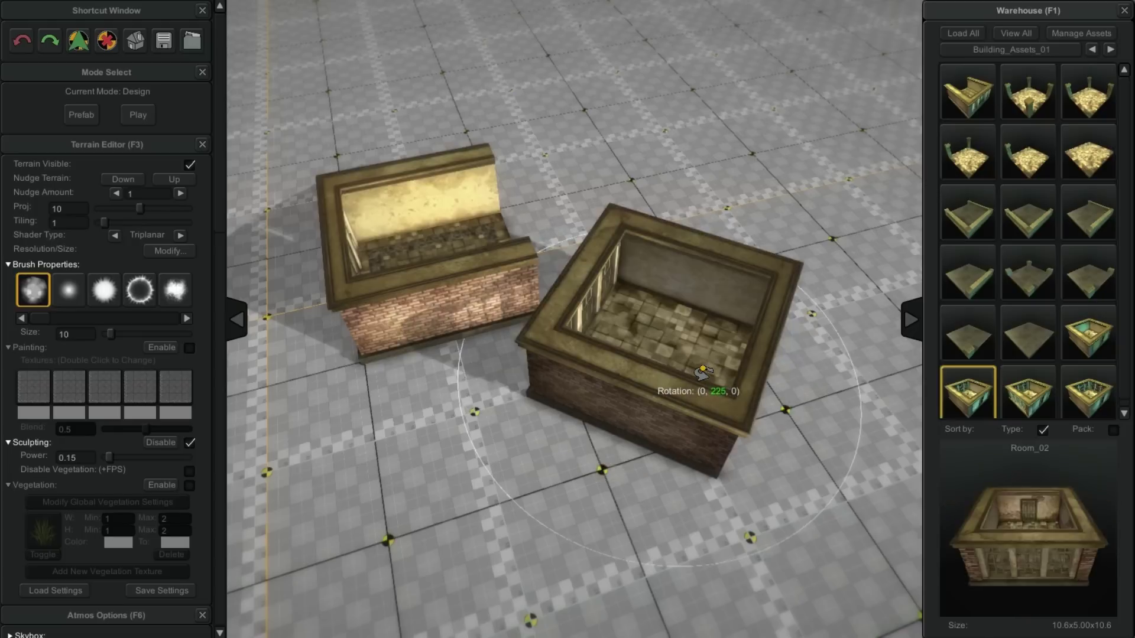
pyautogui.scroll(-1, 702, 372)
pyautogui.scroll(1, 702, 372)
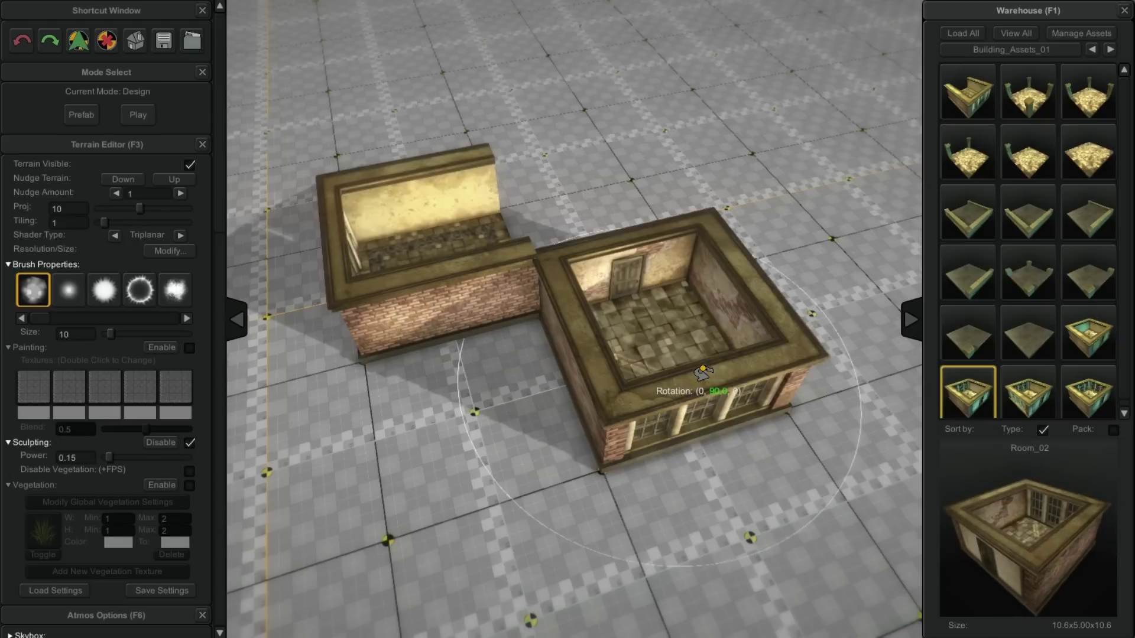
pyautogui.click(702, 372)
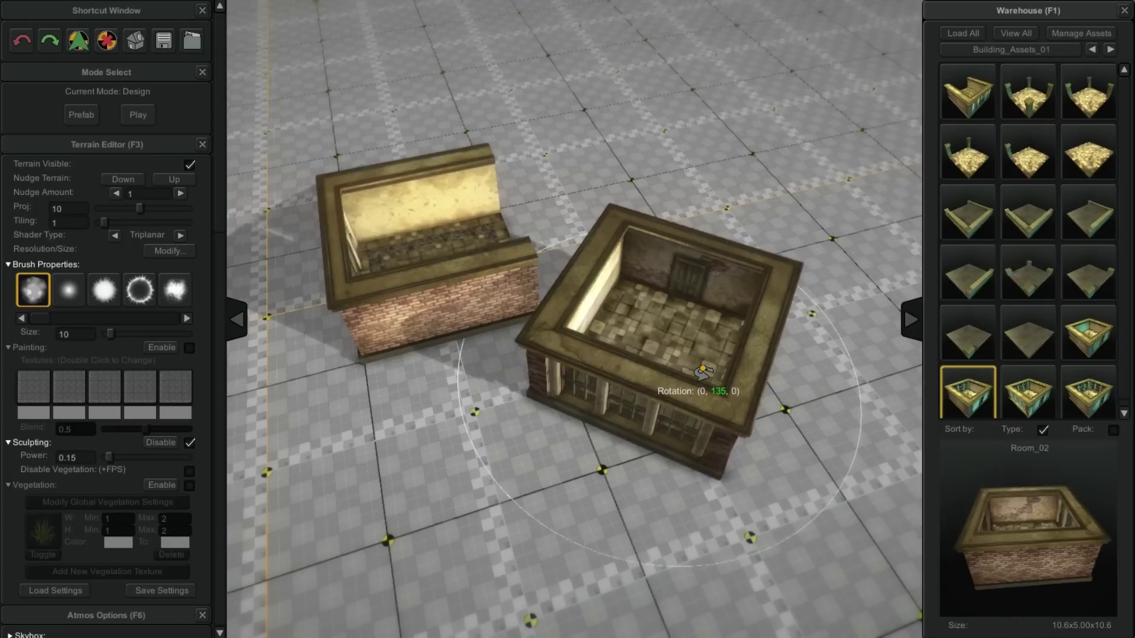
pyautogui.click(702, 372)
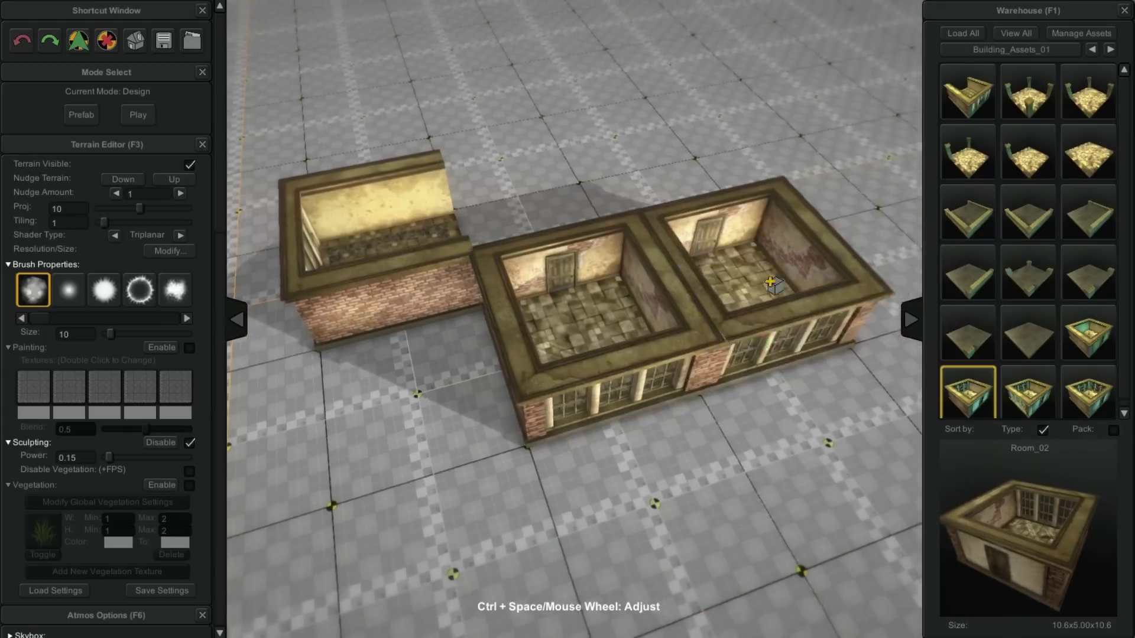
# Try different orientations of the next Room_02 piece beside the first room
pyautogui.hotkey('ctrl', 'space')
pyautogui.moveTo(762, 340); pyautogui.dragTo(656, 408, button='right')
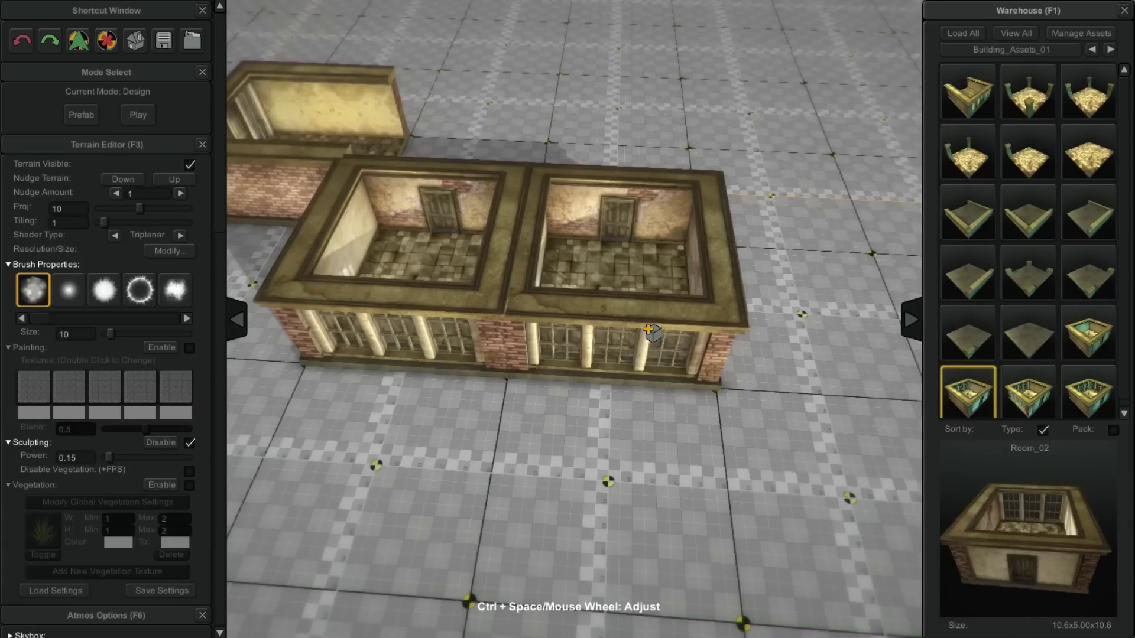
pyautogui.scroll(-1, 650, 331)
pyautogui.scroll(-4, 663, 333)
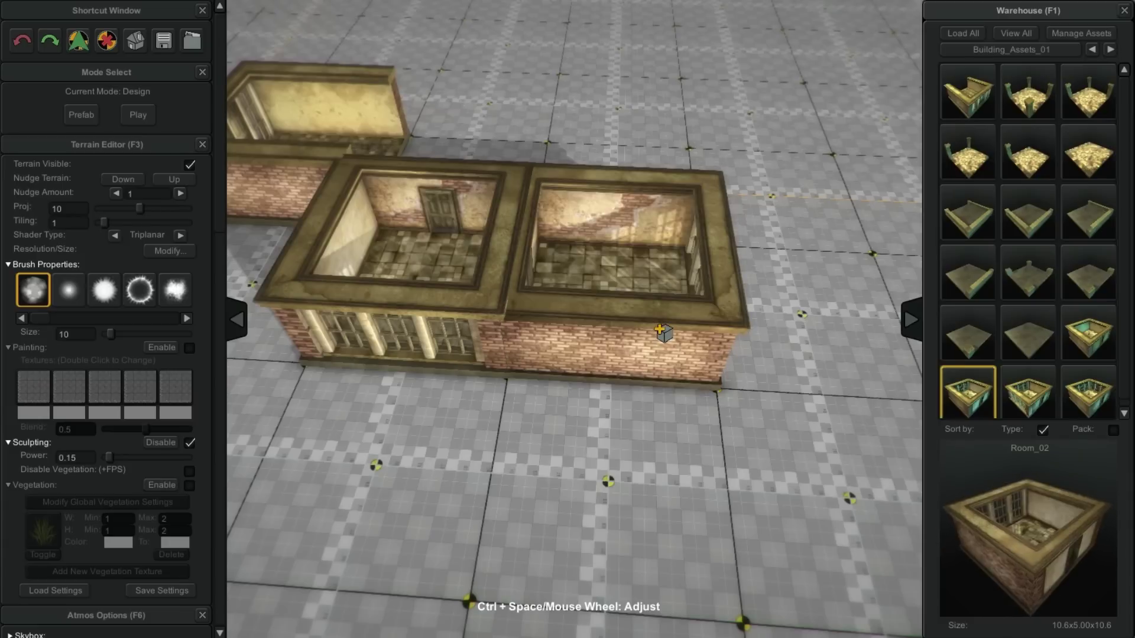
pyautogui.scroll(-1, 695, 302)
# Open the Controls window, expand the Object Adjustment shortcuts under Editor Controls, and dock the window above the Terrain Editor
pyautogui.press('space')
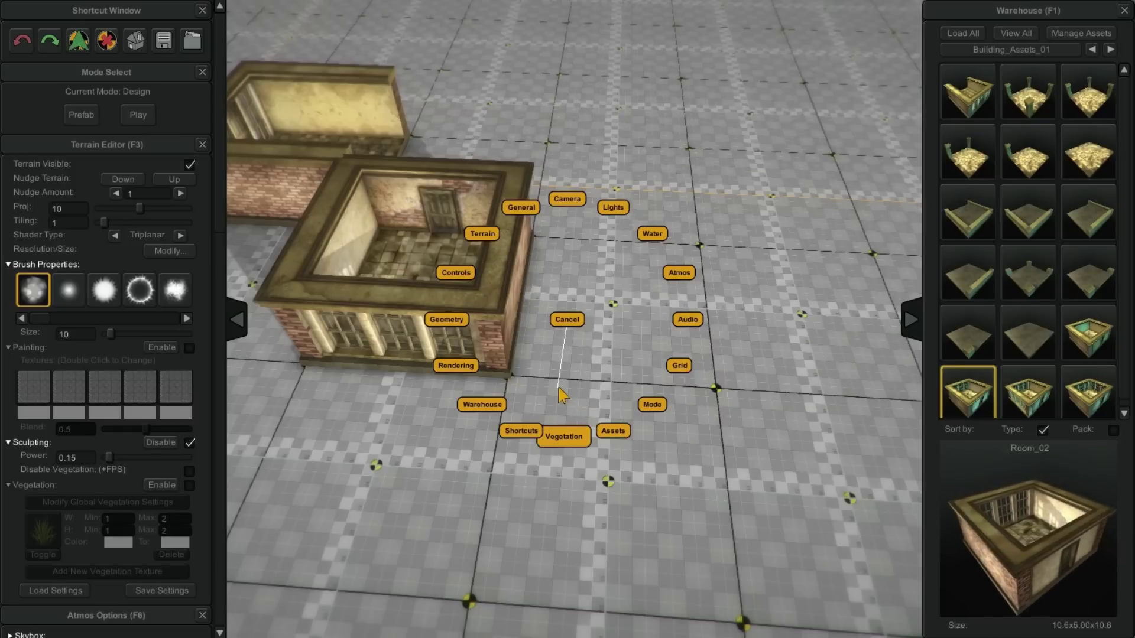
pyautogui.click(451, 273)
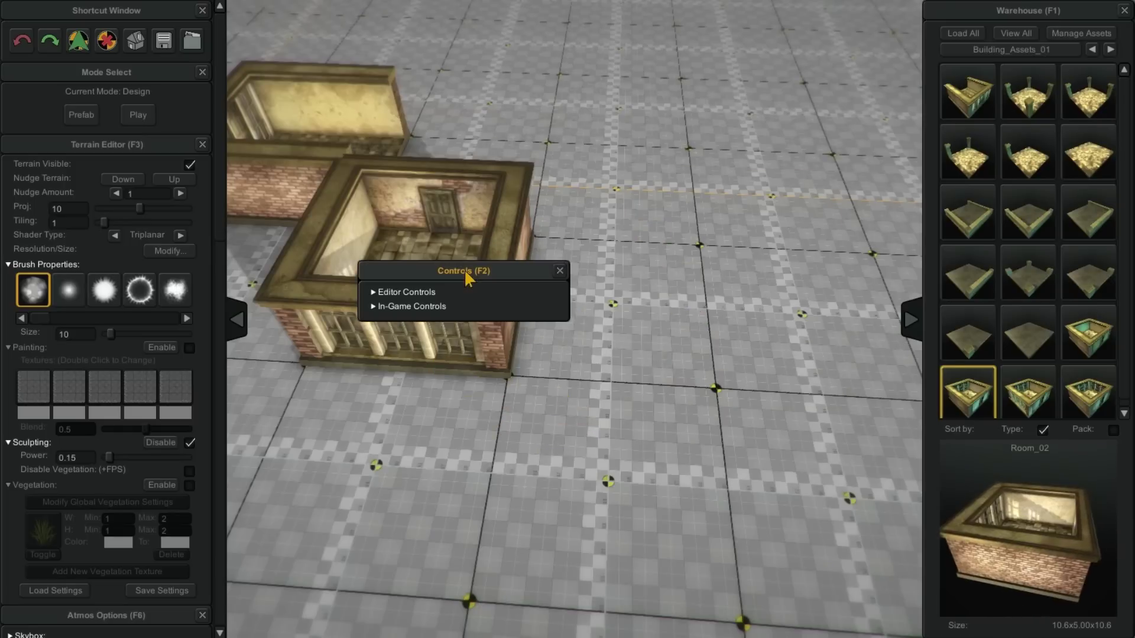
pyautogui.moveTo(464, 271); pyautogui.dragTo(460, 216)
pyautogui.click(420, 236)
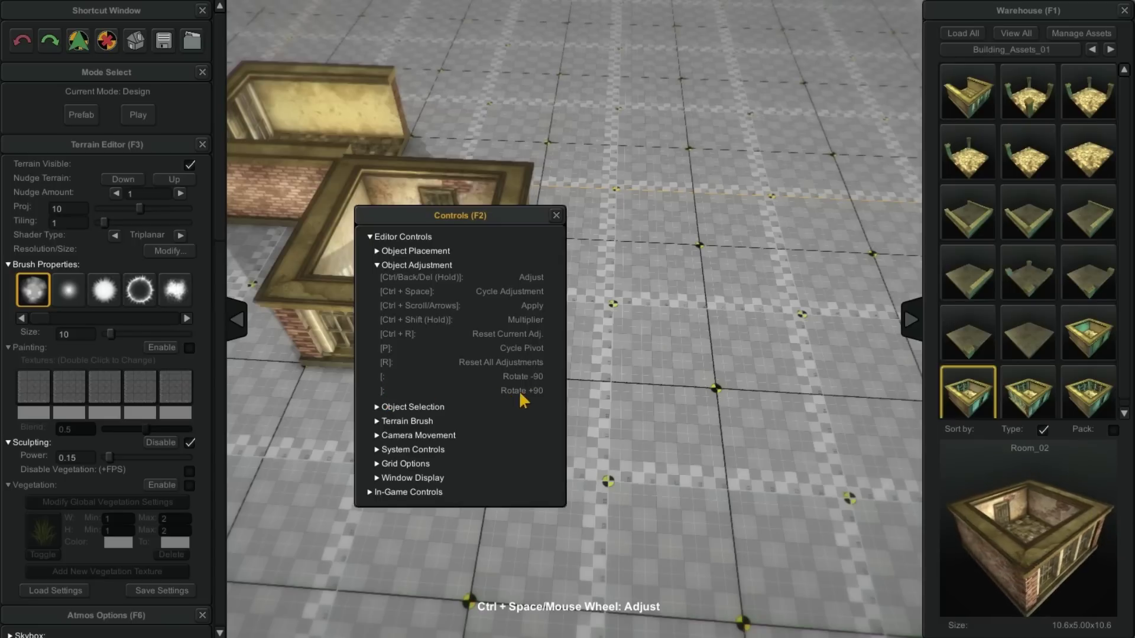
pyautogui.moveTo(467, 233); pyautogui.dragTo(97, 151)
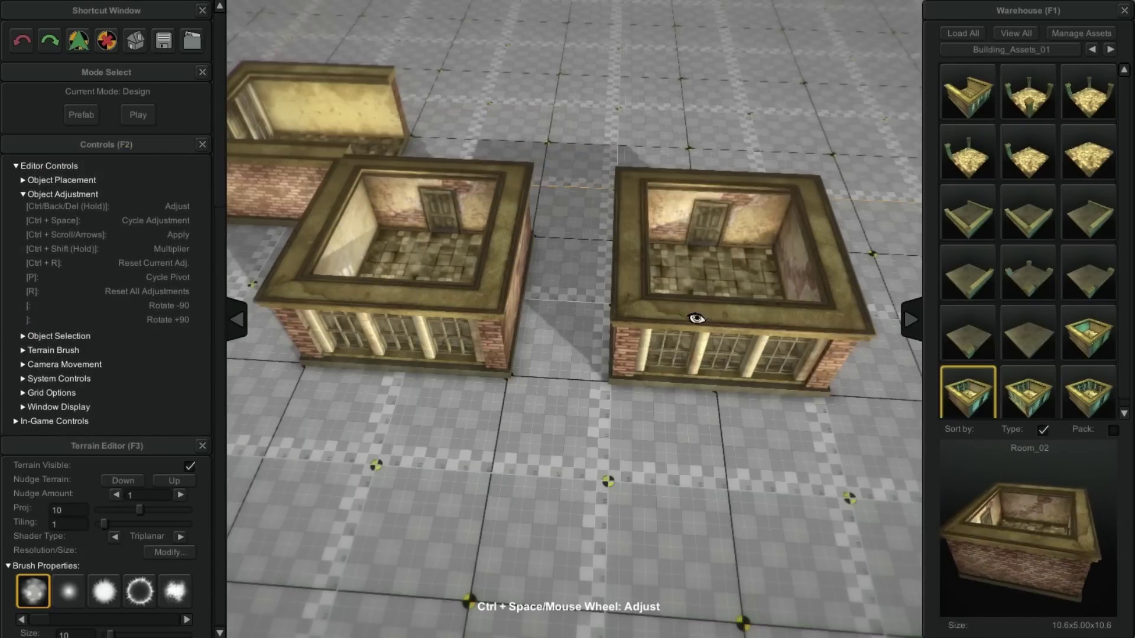
# Rotate the next Room_02 piece in -90 degree increments and back in +90 degree increments beside the first room
pyautogui.moveTo(697, 318); pyautogui.dragTo(730, 347, button='right')
pyautogui.press('[')
pyautogui.press('[')
pyautogui.press('[')
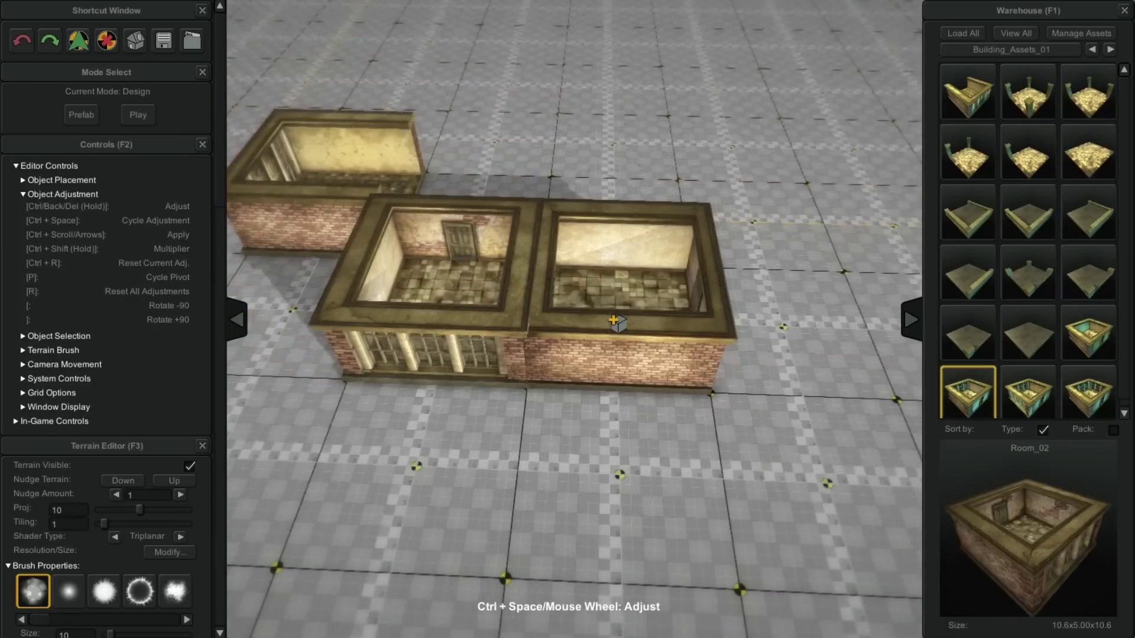
pyautogui.press(']')
pyautogui.press(']')
pyautogui.press(']')
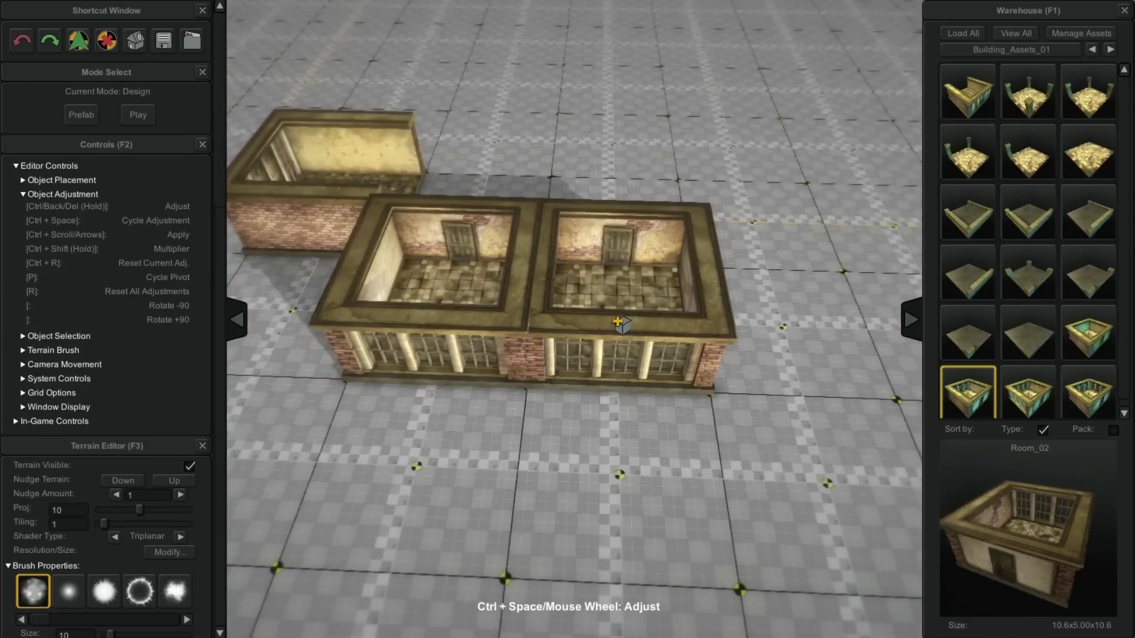
# Cycle the placement piece through the room variants to Room_01 and place it directly beside the first Room_02
pyautogui.scroll(-1, 618, 322)
pyautogui.scroll(1, 618, 322)
pyautogui.scroll(-1, 618, 322)
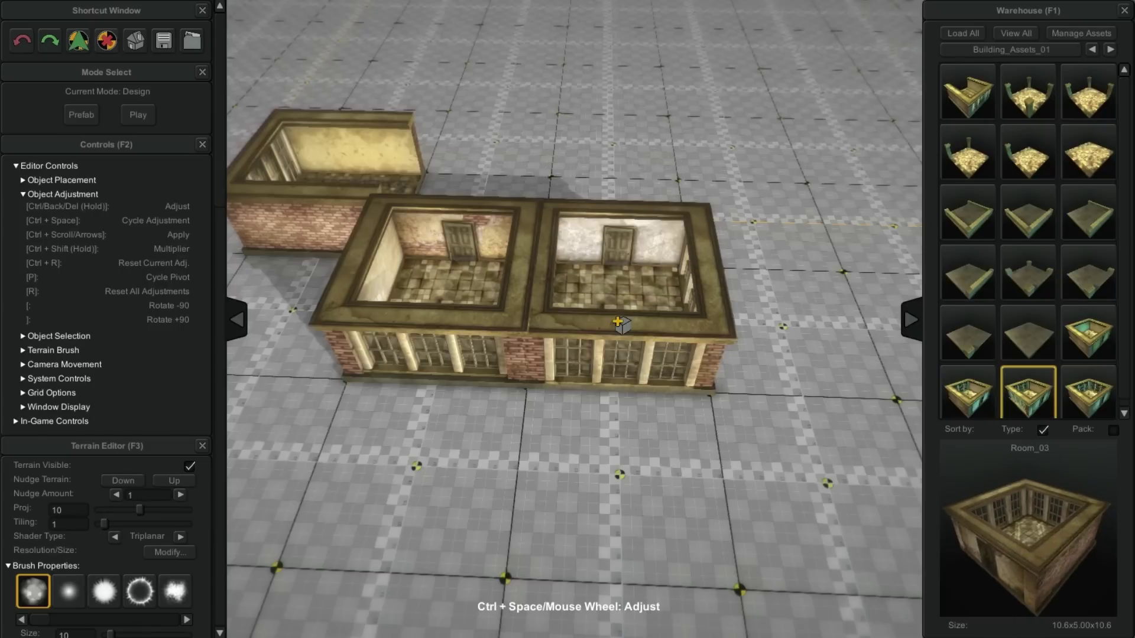
pyautogui.scroll(-1, 618, 322)
pyautogui.scroll(1, 618, 322)
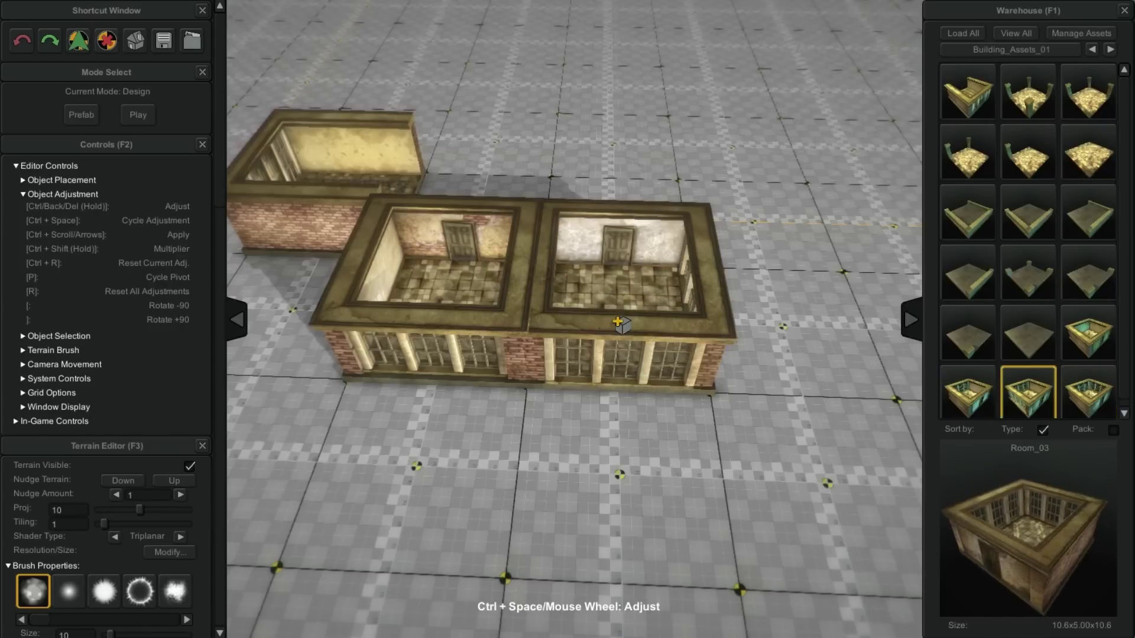
pyautogui.press('Right')
pyautogui.press('Right')
pyautogui.press('Left')
pyautogui.press('Left')
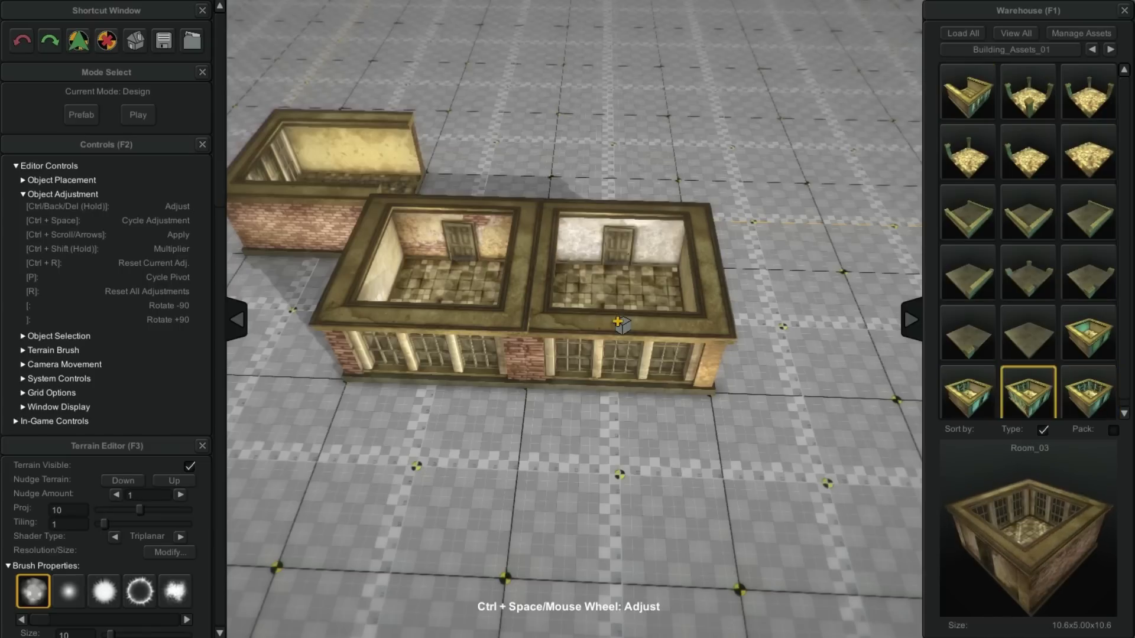
pyautogui.press('Left')
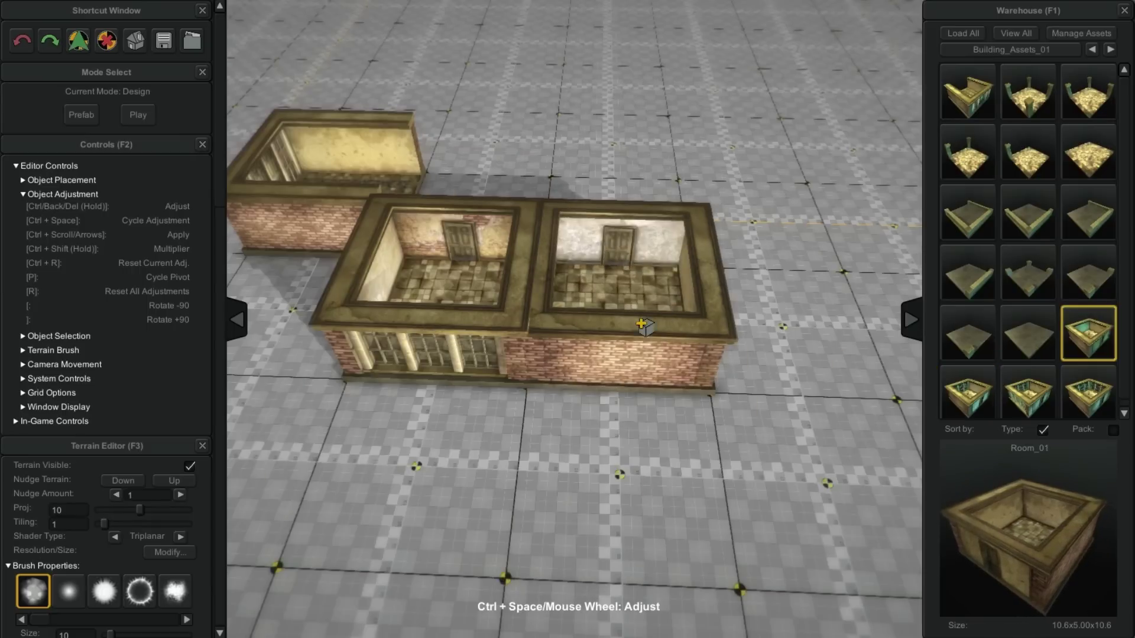
pyautogui.click(720, 345)
pyautogui.press('d')
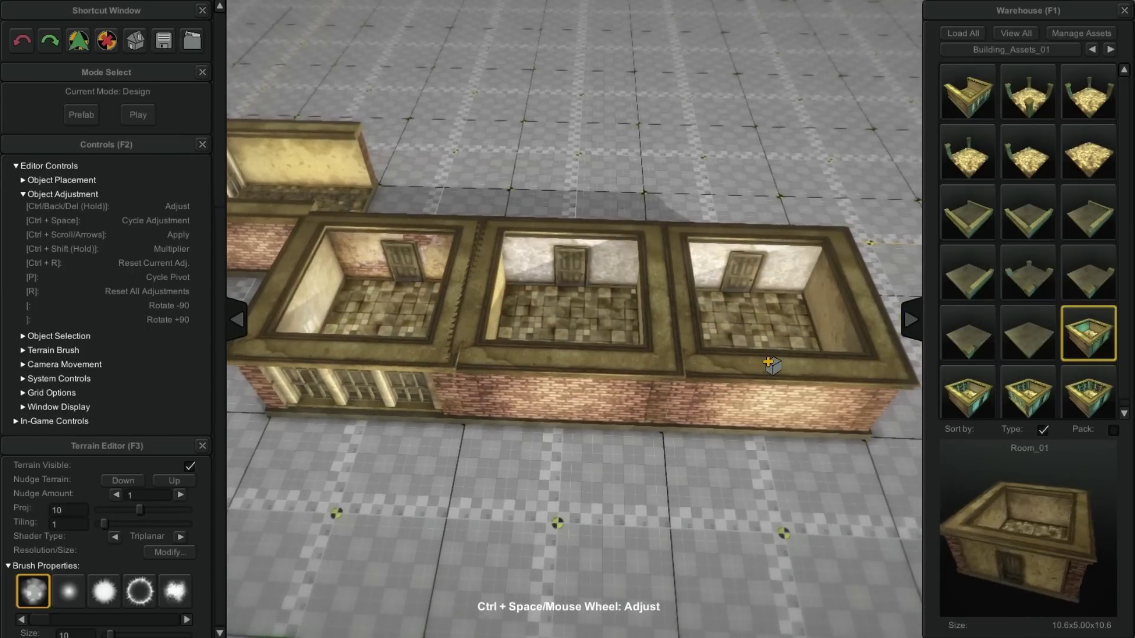
# Switch to Room_02 and place it at the far end of the row beside Room_01, windows facing outward
pyautogui.press('Right')
pyautogui.moveTo(771, 365); pyautogui.dragTo(818, 304, button='right')
pyautogui.press('w')
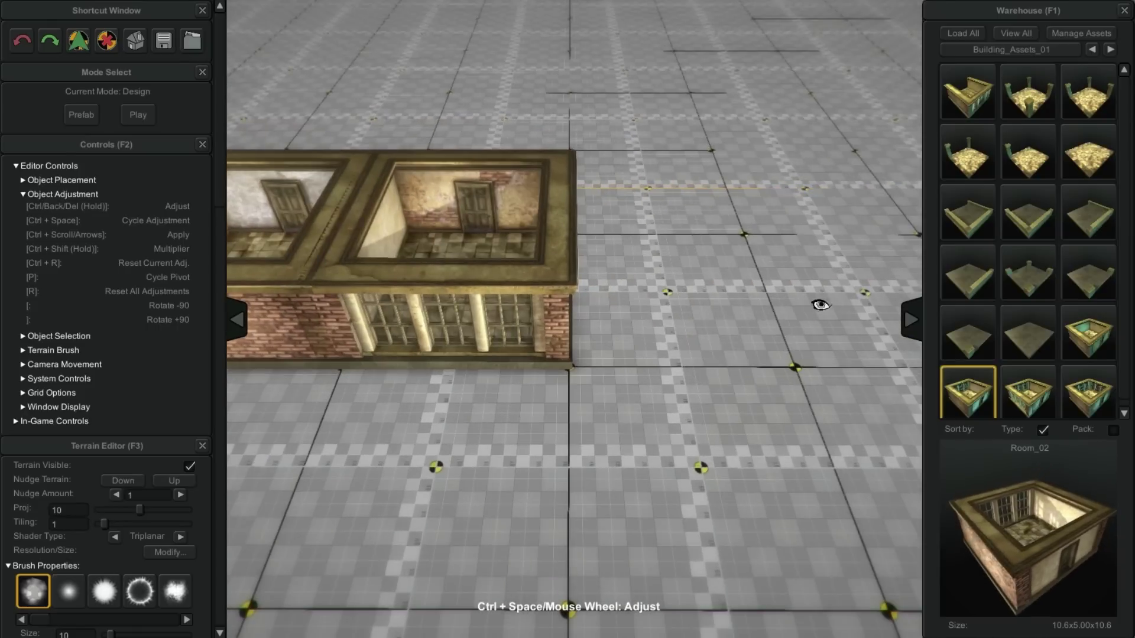
pyautogui.click(808, 285)
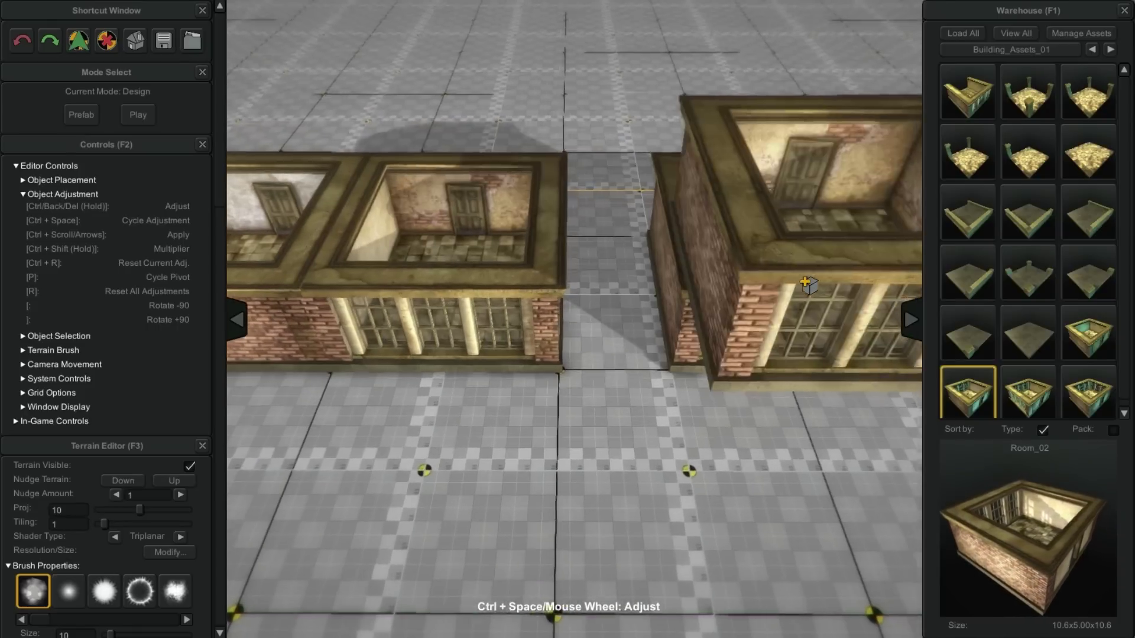
# Place a Room_03 piece on the opposite side of the entry, rotated so its door faces the first row
pyautogui.press('d')
pyautogui.press('w')
pyautogui.moveTo(608, 319); pyautogui.dragTo(576, 363, button='right')
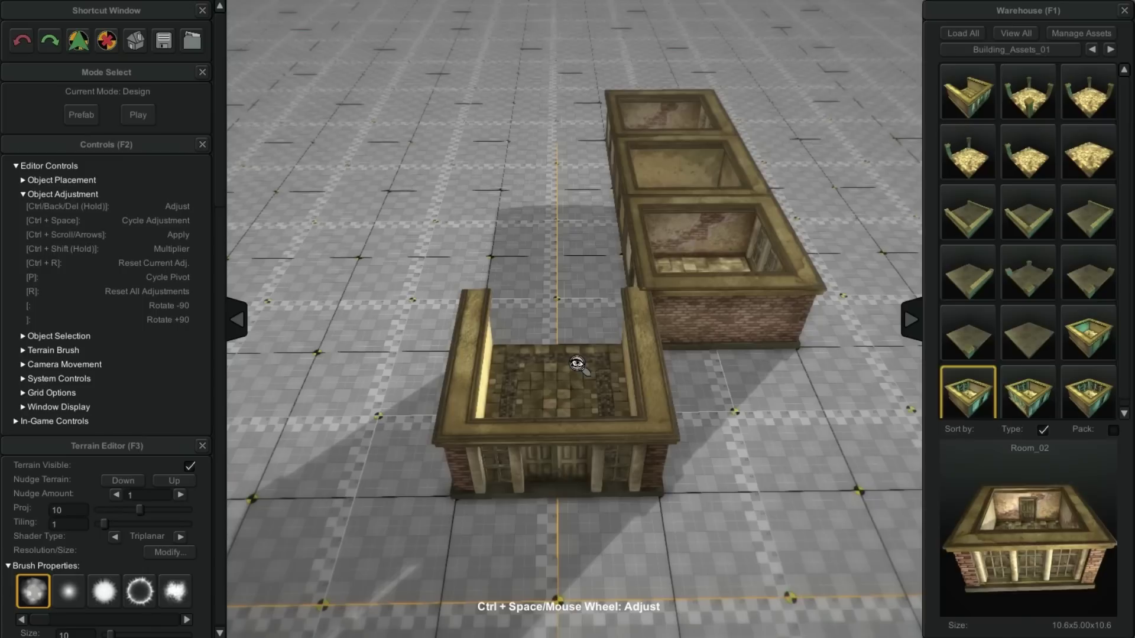
pyautogui.click(1027, 391)
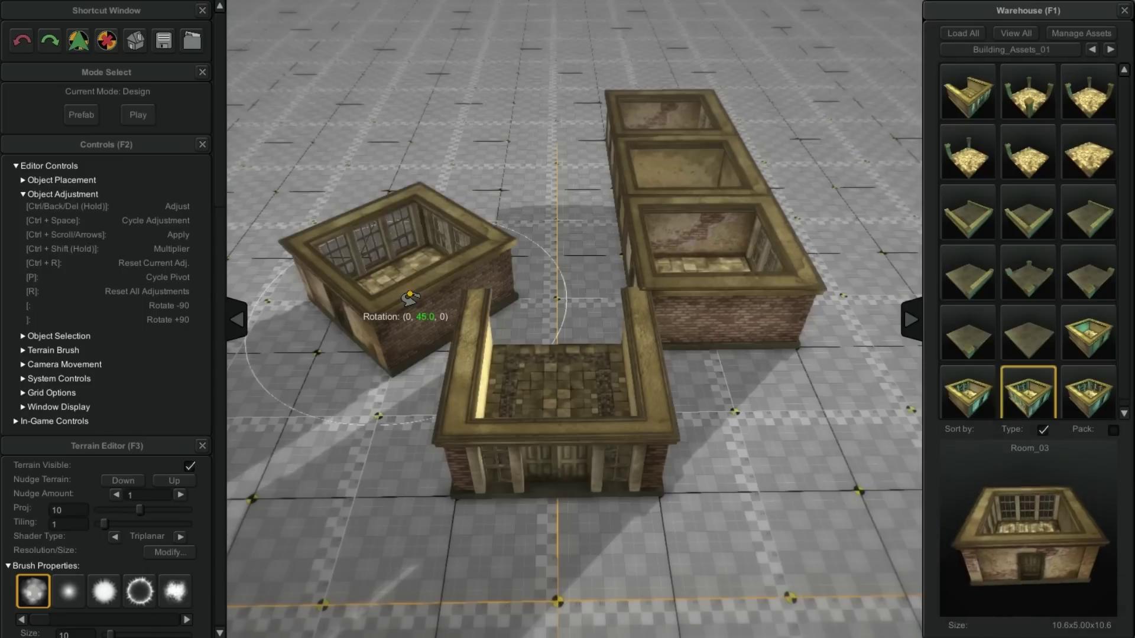
pyautogui.moveTo(410, 296); pyautogui.dragTo(768, 432, button='right')
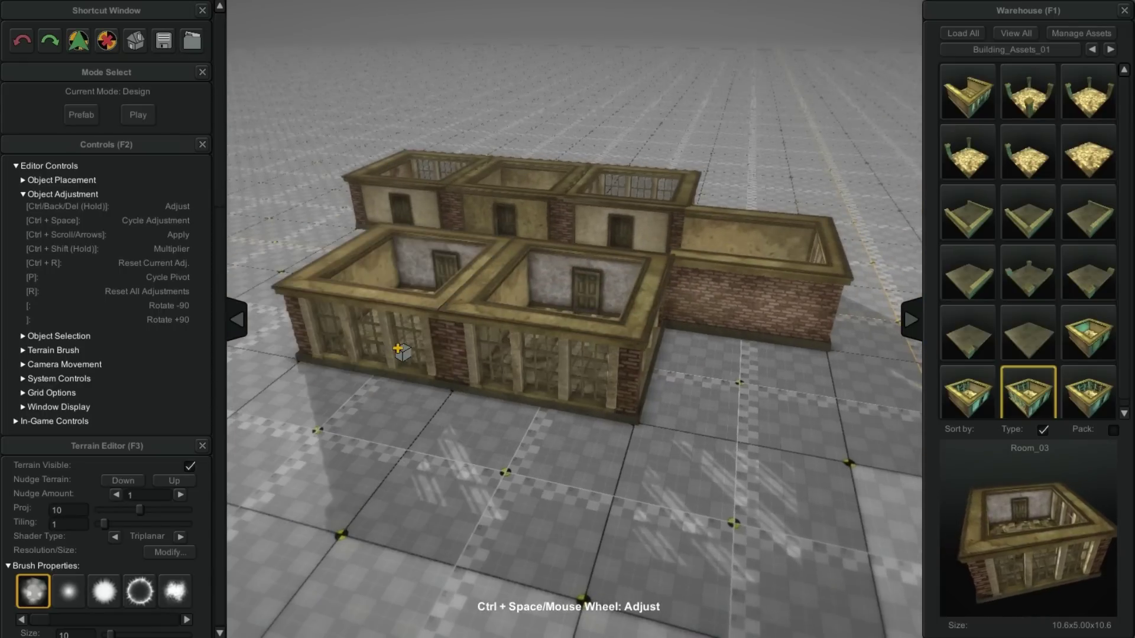
# Cycle the placement piece to Room_02 and place it beside Room_03, with its windows facing outward
pyautogui.scroll(-1, 402, 352)
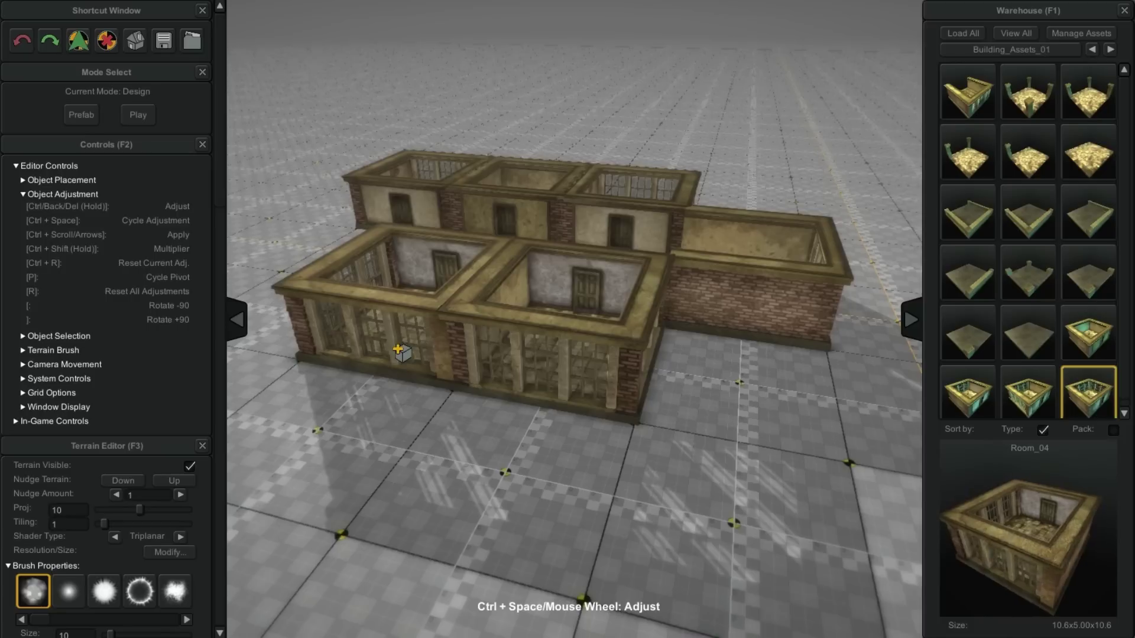
pyautogui.scroll(-1, 398, 348)
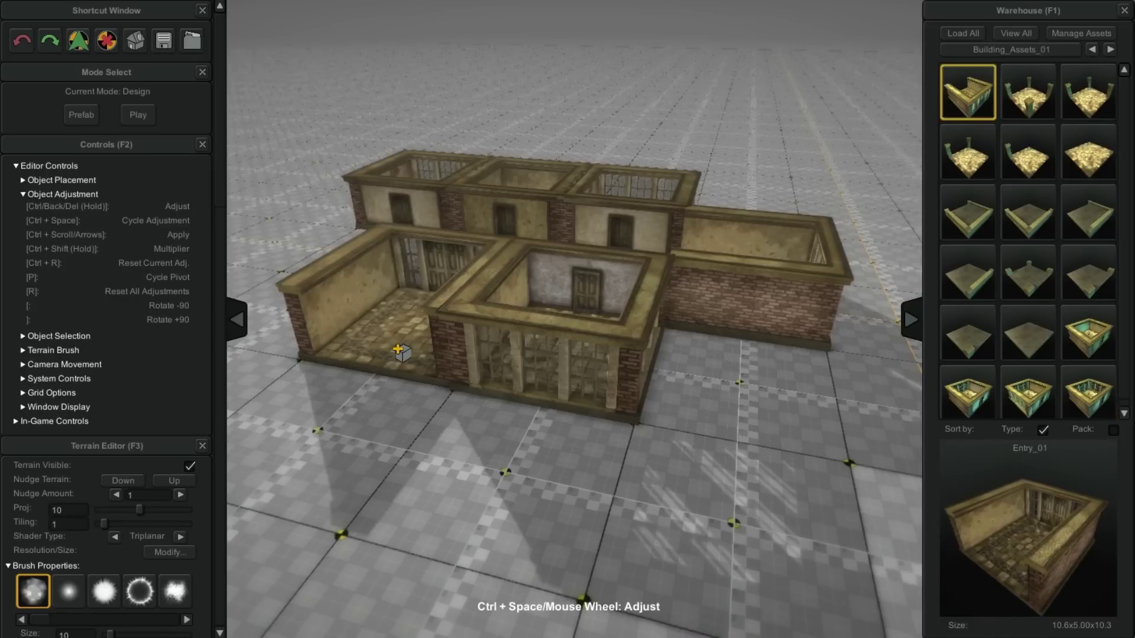
pyautogui.scroll(3, 398, 348)
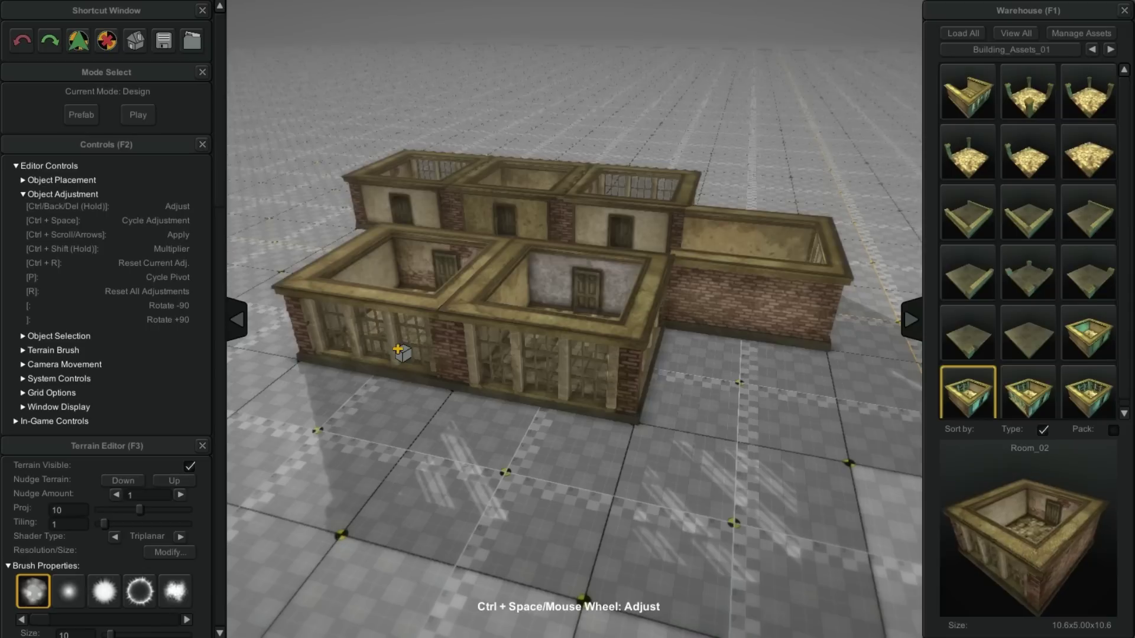
pyautogui.click(398, 348)
pyautogui.press('a')
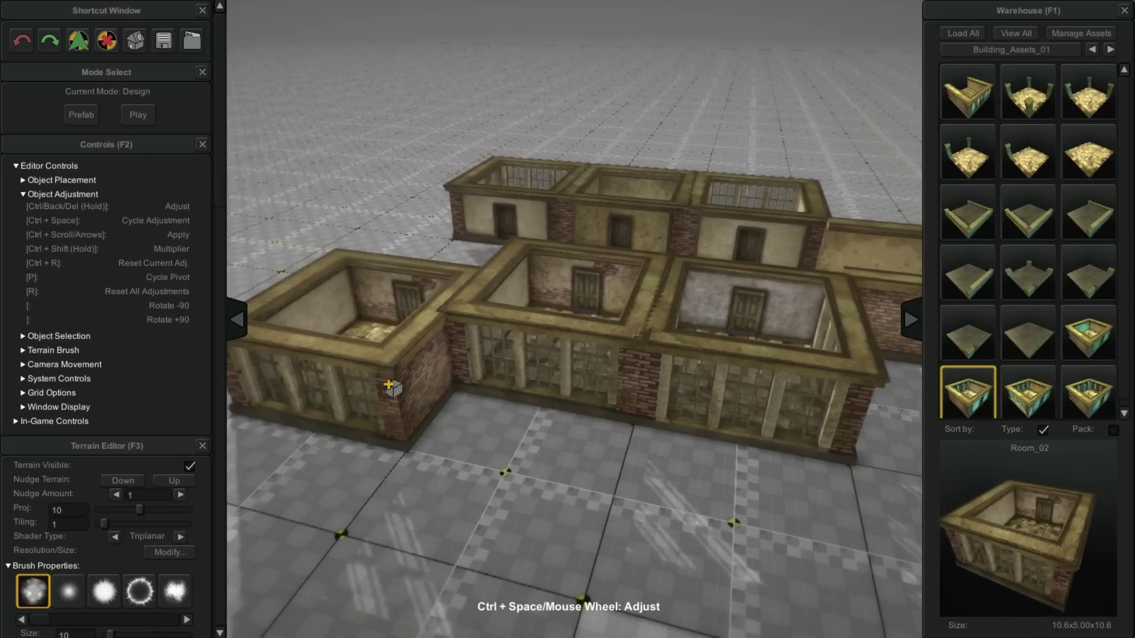
# Add a third room to the end of the second row, matching the length of the opposite row
pyautogui.moveTo(595, 445); pyautogui.dragTo(562, 464, button='middle')
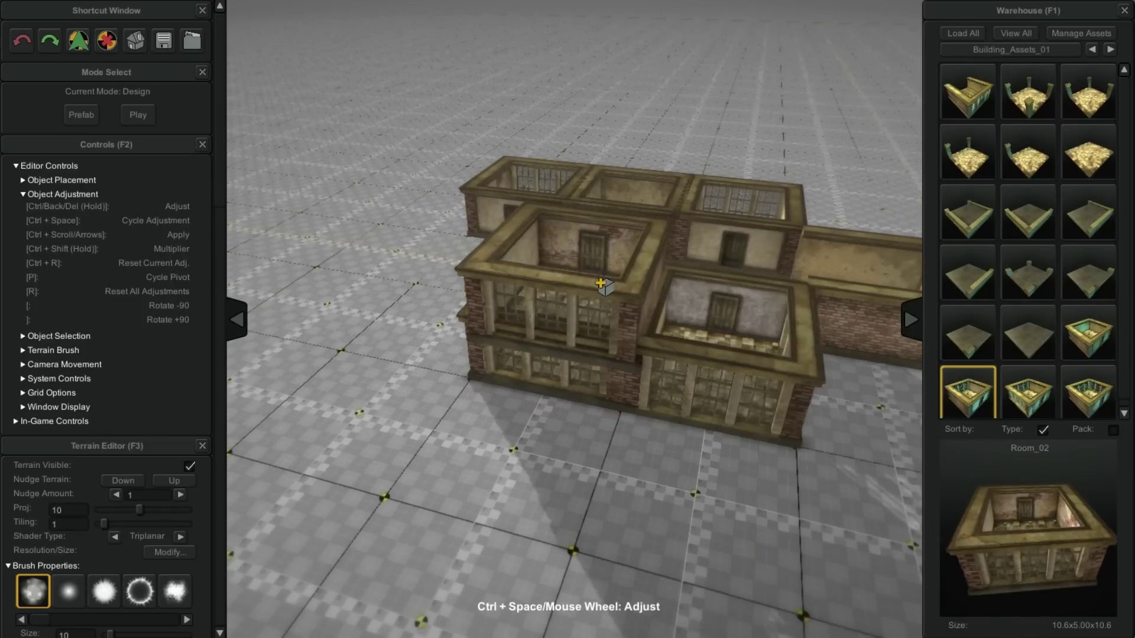
pyautogui.press('w')
pyautogui.moveTo(699, 469)
pyautogui.mouseDown(button='middle')
pyautogui.moveTo(770, 481)
pyautogui.moveTo(679, 459)
pyautogui.moveTo(699, 466)
pyautogui.mouseUp(button='middle')
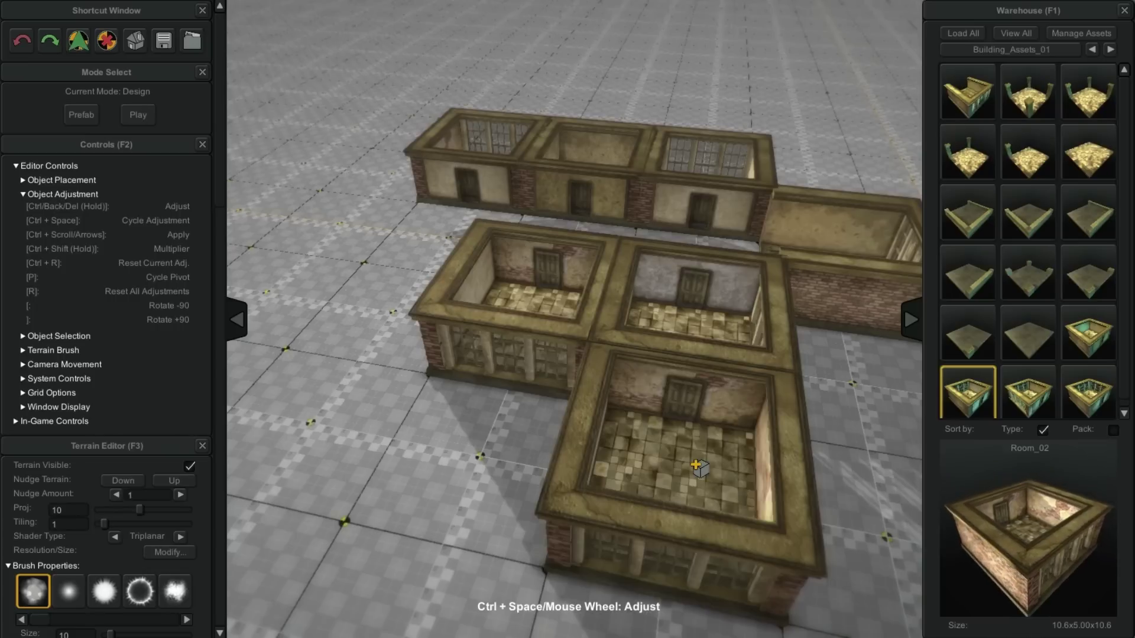
pyautogui.moveTo(699, 468); pyautogui.dragTo(702, 388, button='middle')
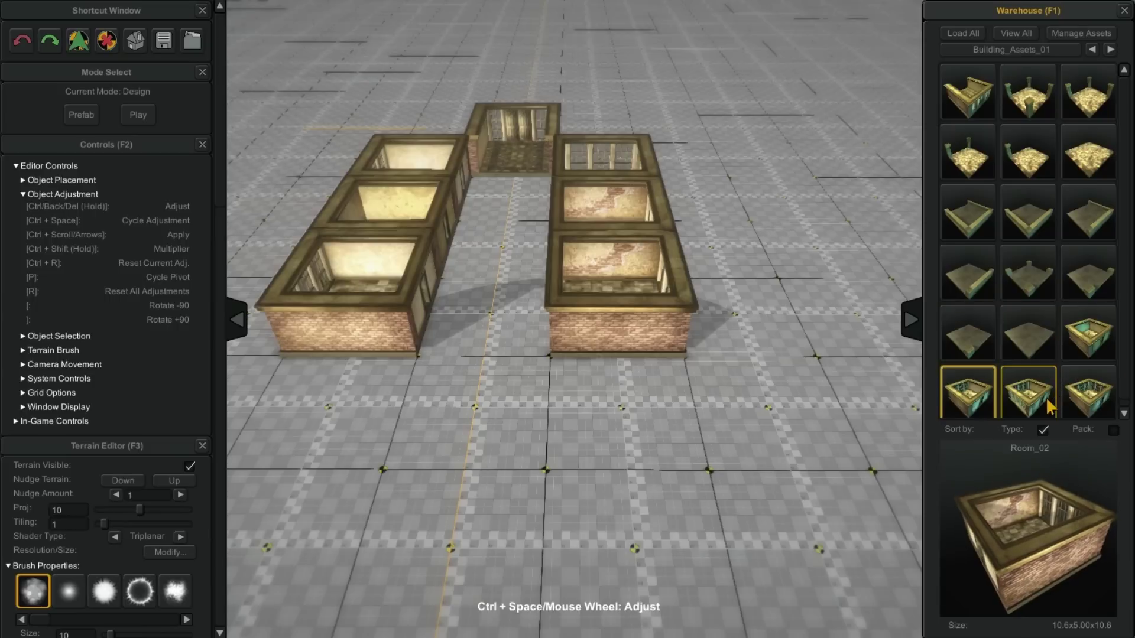
# Place a Room_04 piece at the far end between the two room rows, with its door facing the hall
pyautogui.click(1090, 395)
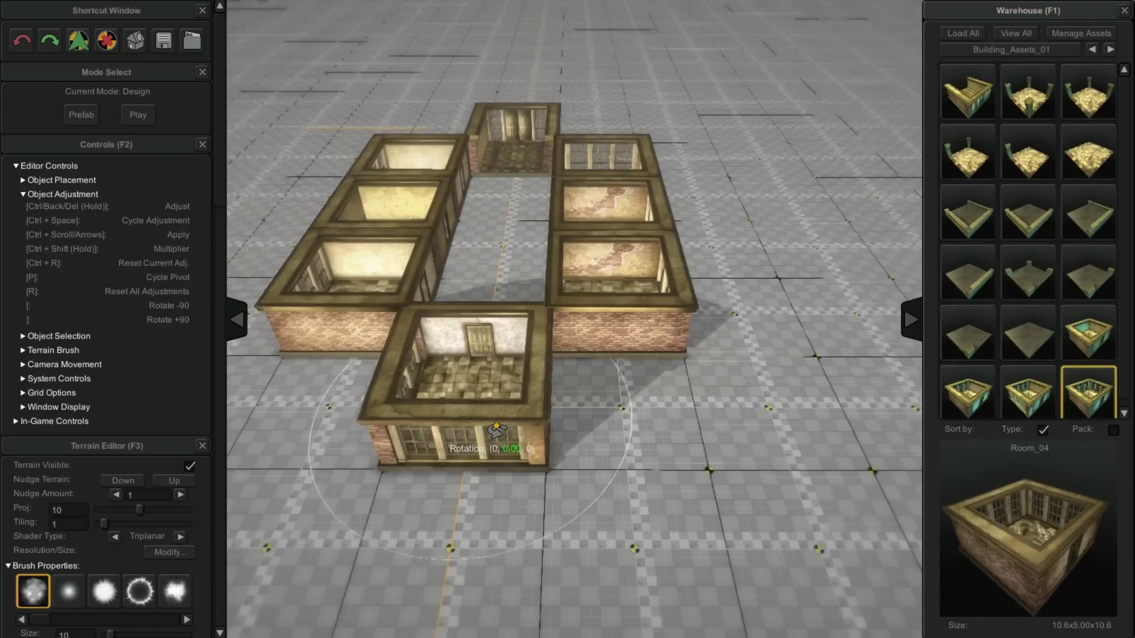
pyautogui.click(496, 430)
pyautogui.scroll(-2, 721, 381)
pyautogui.keyDown('alt'); pyautogui.moveTo(655, 294); pyautogui.dragTo(551, 343); pyautogui.keyUp('alt')
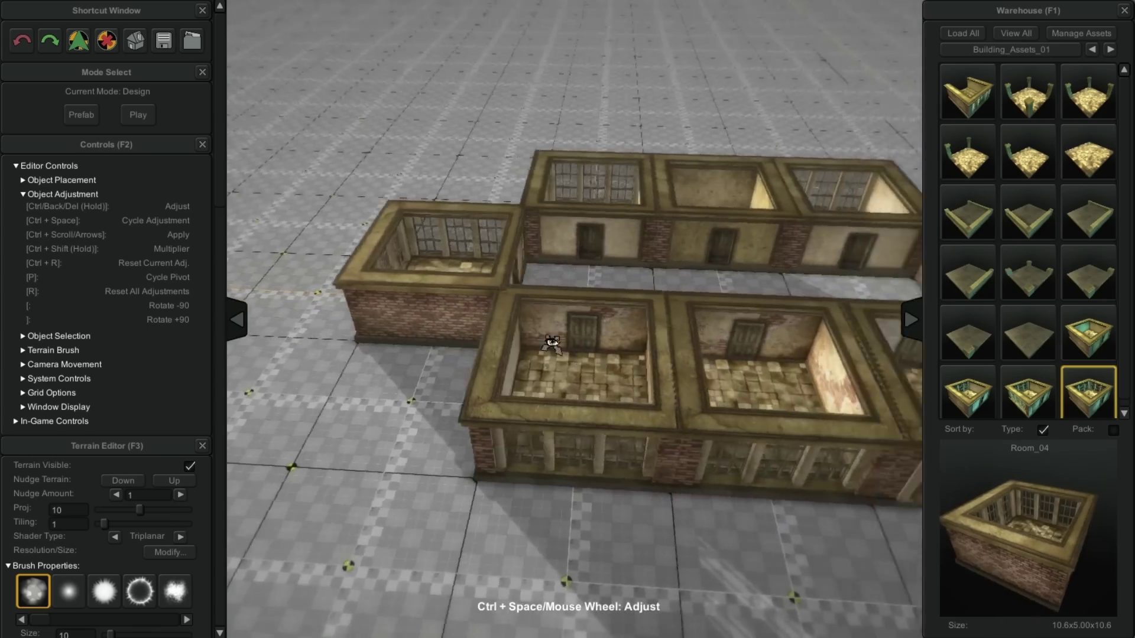
pyautogui.moveTo(552, 343); pyautogui.dragTo(532, 319, button='right')
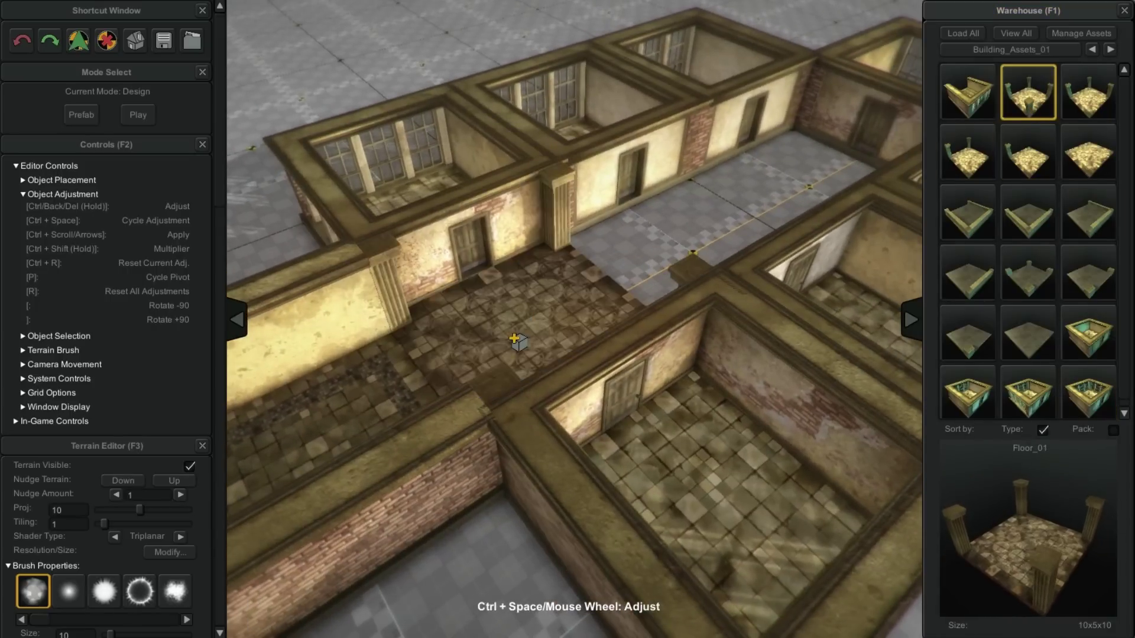
# Fill the central hall with Floor_01 pieces from the entry through to the end room
pyautogui.click(518, 341)
pyautogui.moveTo(518, 342); pyautogui.dragTo(662, 327, button='right')
pyautogui.moveTo(645, 280); pyautogui.dragTo(720, 457, button='right')
pyautogui.scroll(-5, 720, 456)
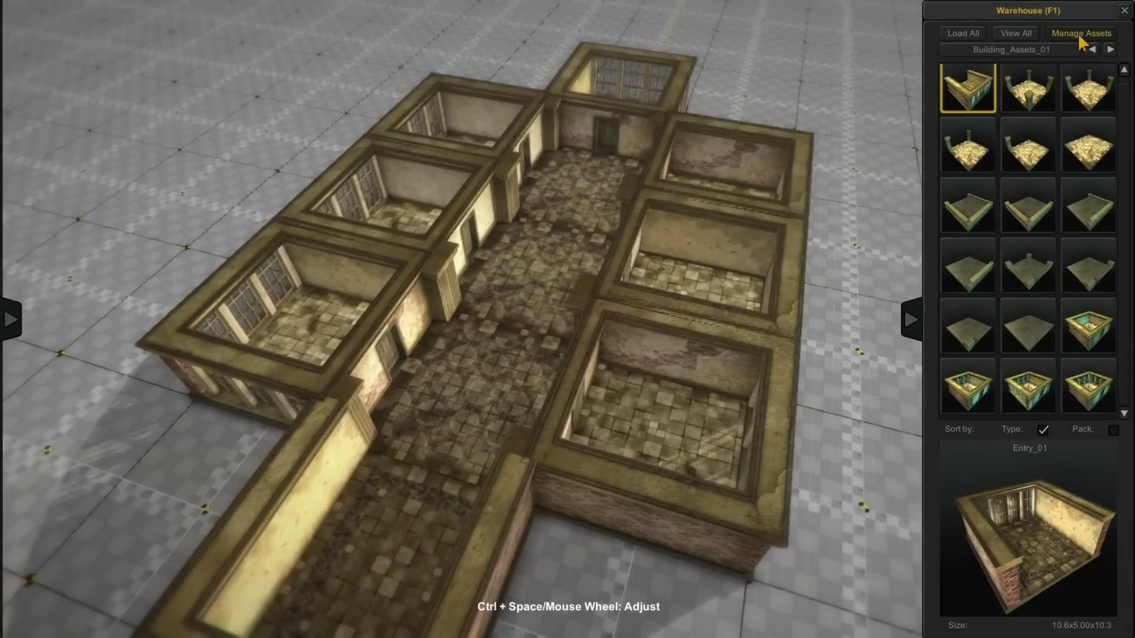
# Load the Zombie_FPS_01 asset pack into the warehouse through the asset manager
pyautogui.click(1080, 34)
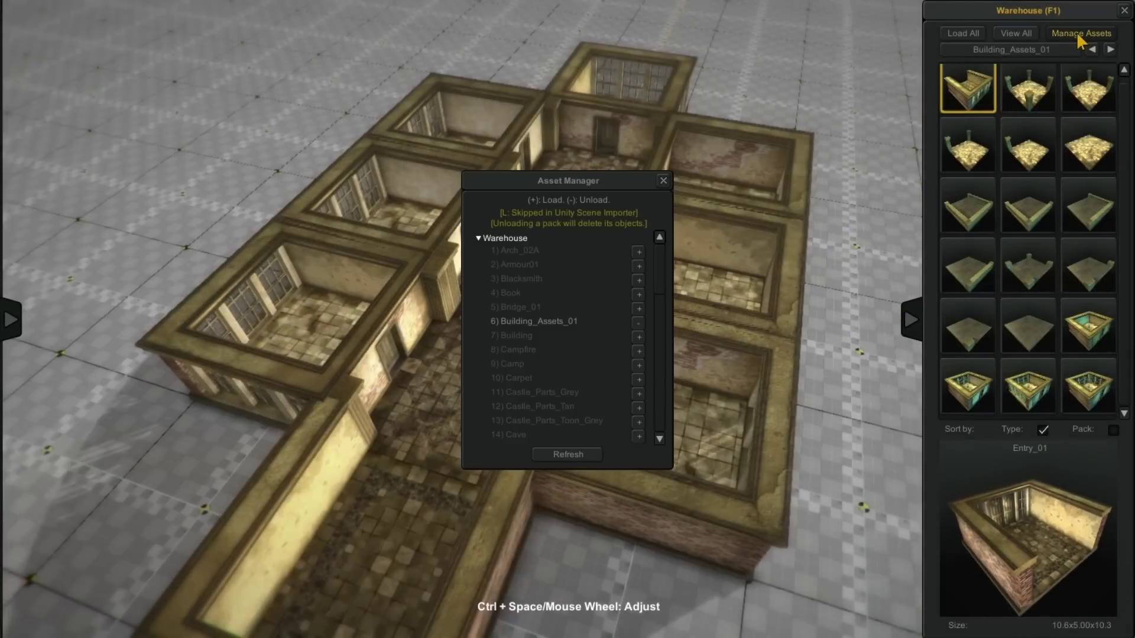
pyautogui.scroll(-10, 552, 329)
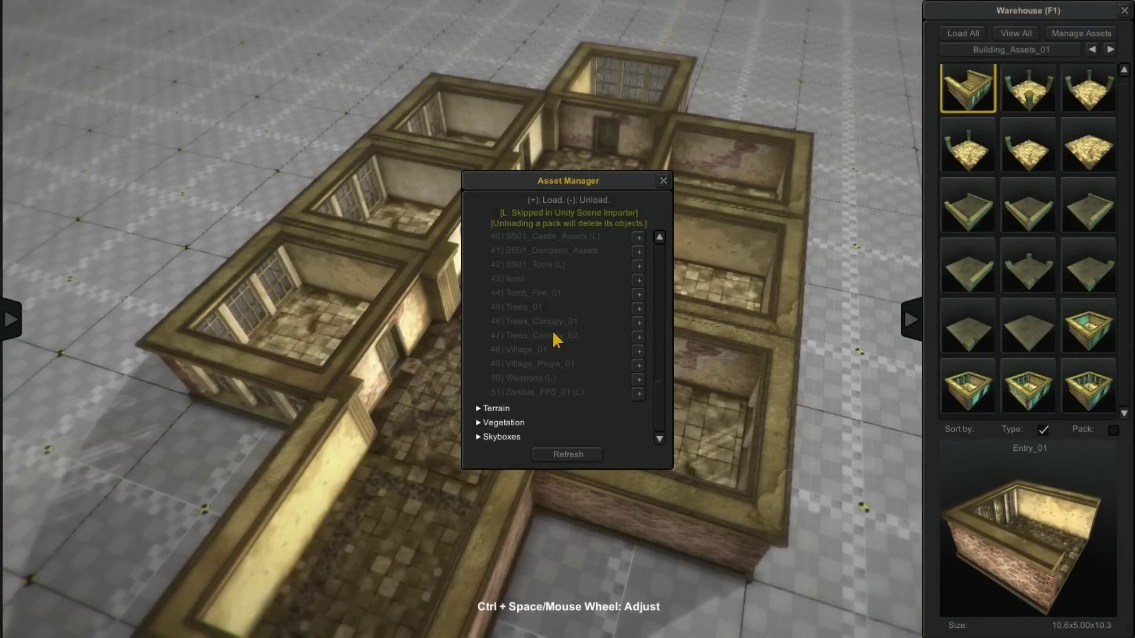
pyautogui.click(638, 393)
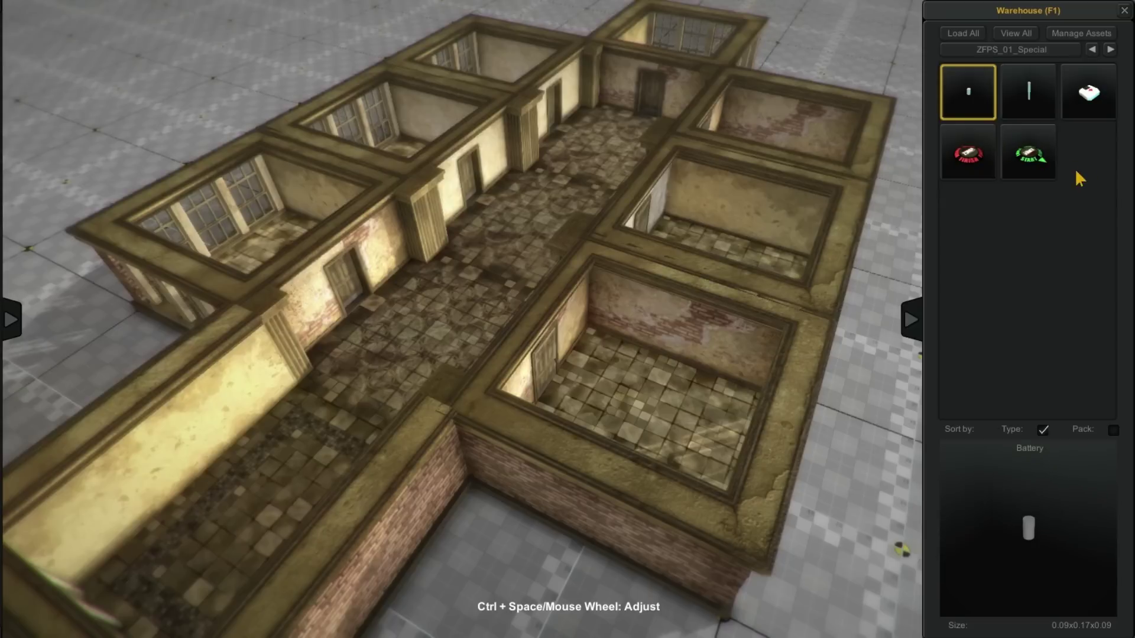
# Place Zombie_FPS_01_Start_Locator from ZFPS_01_Special on the ground outside the entry, rotated so its arrow points toward the front doors
pyautogui.click(1034, 158)
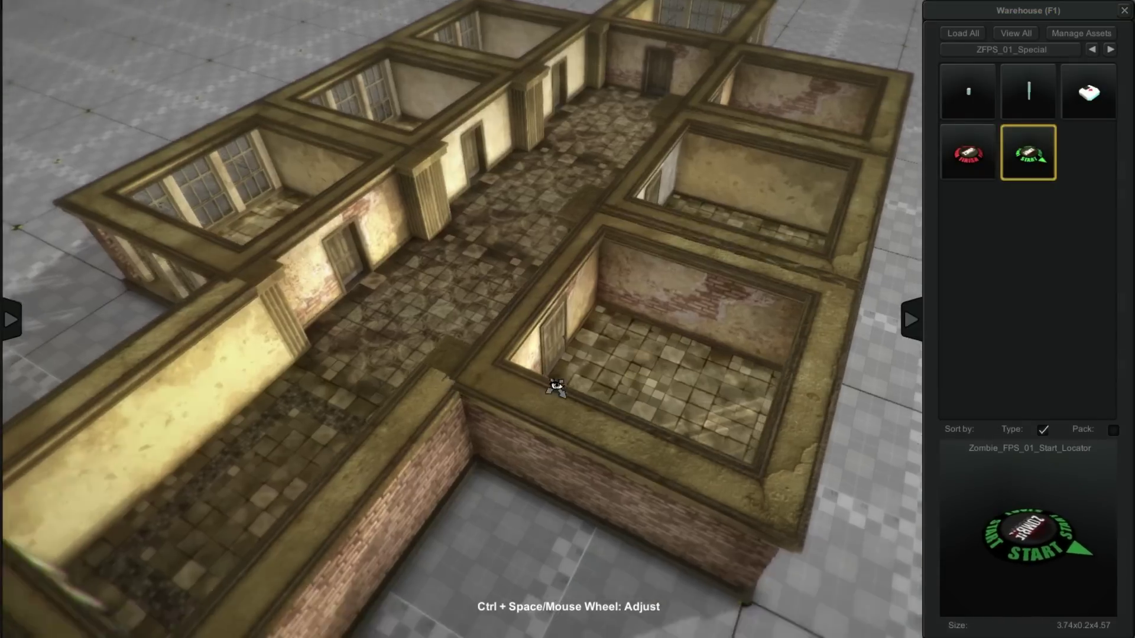
pyautogui.moveTo(555, 387); pyautogui.dragTo(717, 188, button='right')
pyautogui.scroll(-3, 466, 319)
pyautogui.moveTo(467, 319); pyautogui.dragTo(469, 255, button='right')
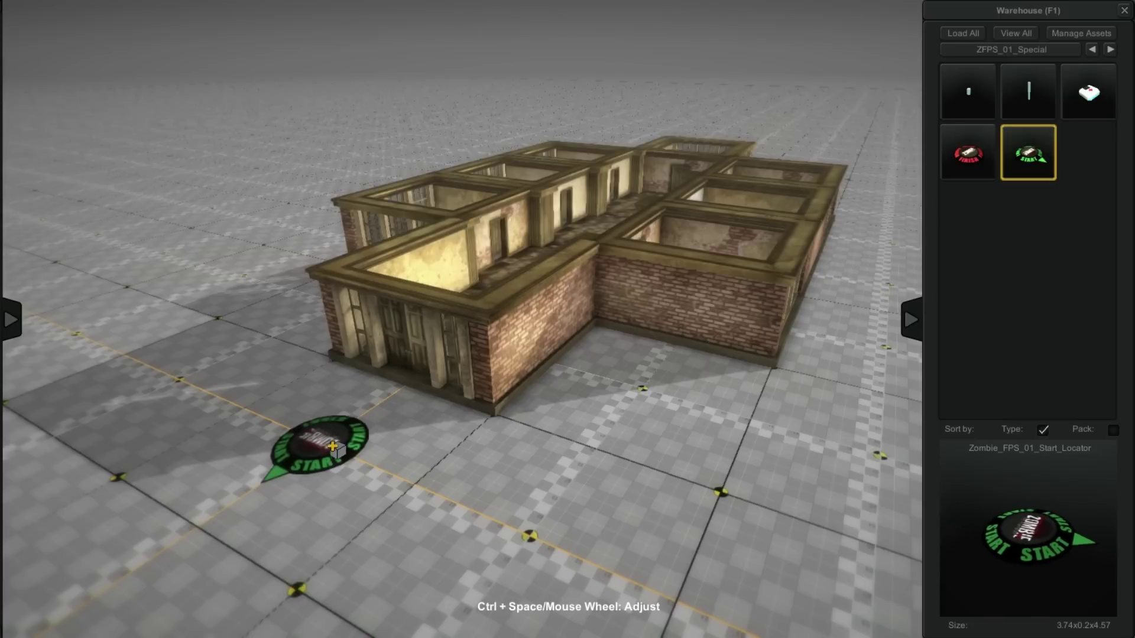
pyautogui.moveTo(332, 447); pyautogui.dragTo(335, 449)
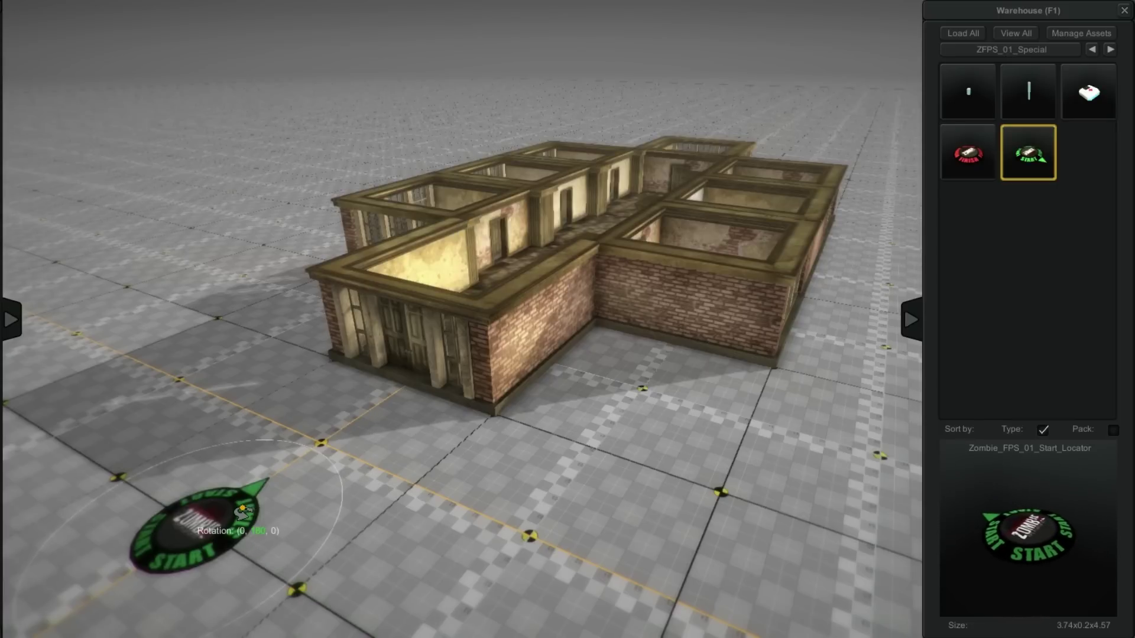
pyautogui.click(249, 507)
pyautogui.moveTo(249, 506); pyautogui.dragTo(513, 423, button='right')
pyautogui.keyDown('alt'); pyautogui.moveTo(513, 423); pyautogui.dragTo(633, 349); pyautogui.keyUp('alt')
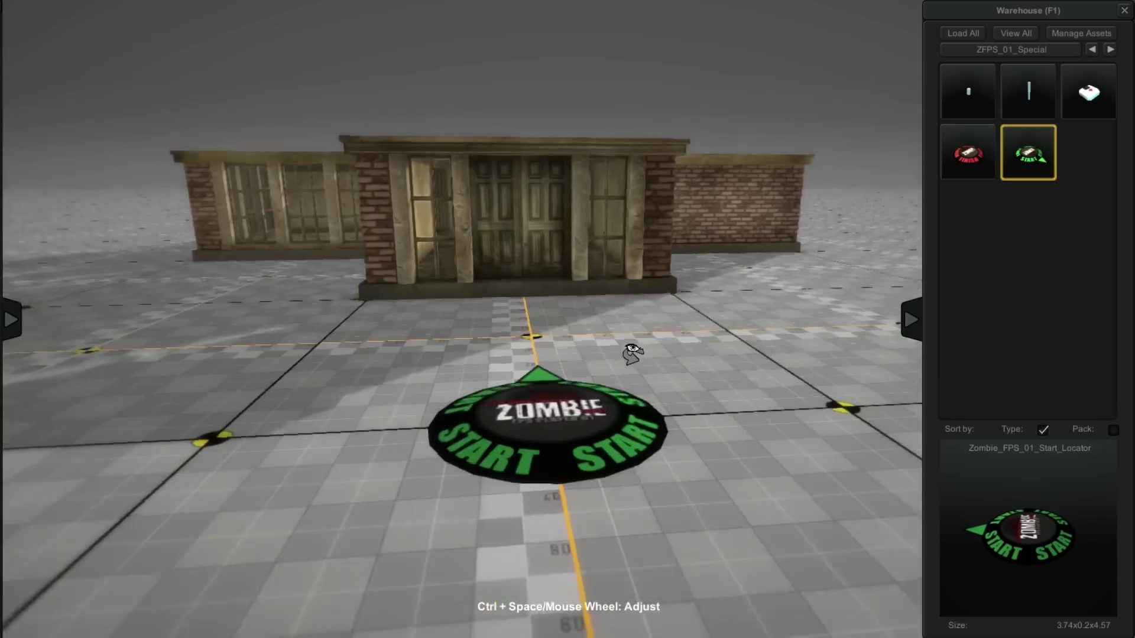
pyautogui.keyDown('alt'); pyautogui.moveTo(633, 349); pyautogui.dragTo(661, 392, button='right'); pyautogui.keyUp('alt')
pyautogui.keyDown('alt'); pyautogui.moveTo(661, 392); pyautogui.dragTo(648, 431); pyautogui.keyUp('alt')
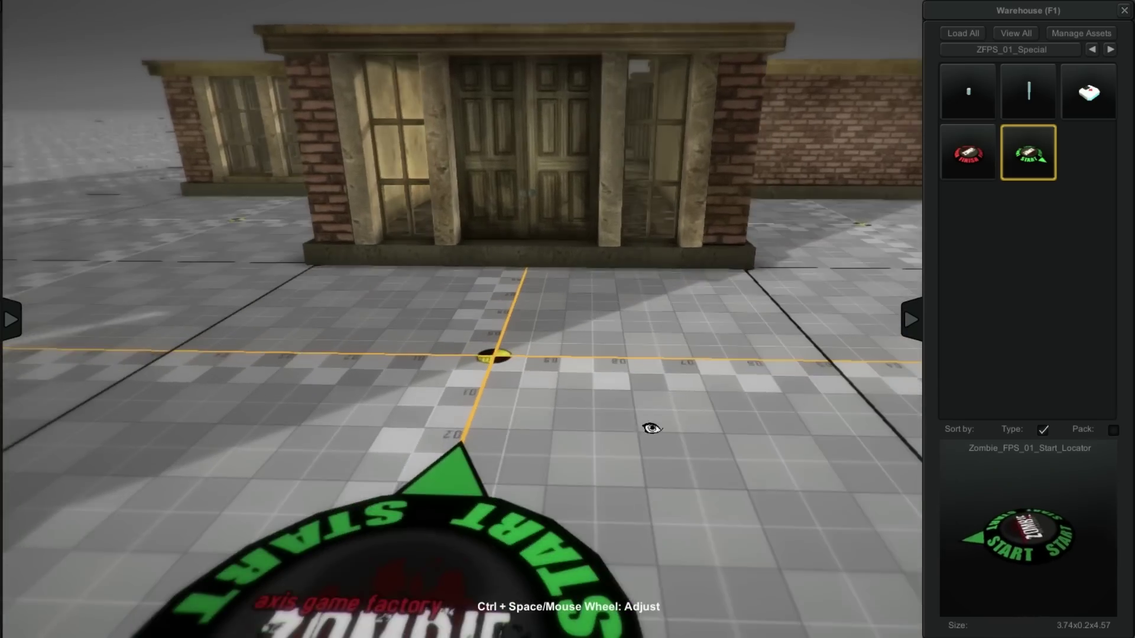
# Place Zombie_FPS_01_End_Locator on the floor in the middle of the room at the far end of the hall
pyautogui.keyDown('alt'); pyautogui.moveTo(648, 431); pyautogui.dragTo(509, 363, button='right'); pyautogui.keyUp('alt')
pyautogui.keyDown('alt'); pyautogui.moveTo(509, 362); pyautogui.dragTo(694, 178); pyautogui.keyUp('alt')
pyautogui.moveTo(693, 177); pyautogui.dragTo(436, 578, button='right')
pyautogui.keyDown('alt'); pyautogui.moveTo(739, 301); pyautogui.dragTo(592, 190, button='right'); pyautogui.keyUp('alt')
pyautogui.keyDown('alt'); pyautogui.moveTo(593, 190); pyautogui.dragTo(532, 384, button='middle'); pyautogui.keyUp('alt')
pyautogui.keyDown('alt'); pyautogui.moveTo(532, 384); pyautogui.dragTo(508, 367, button='right'); pyautogui.keyUp('alt')
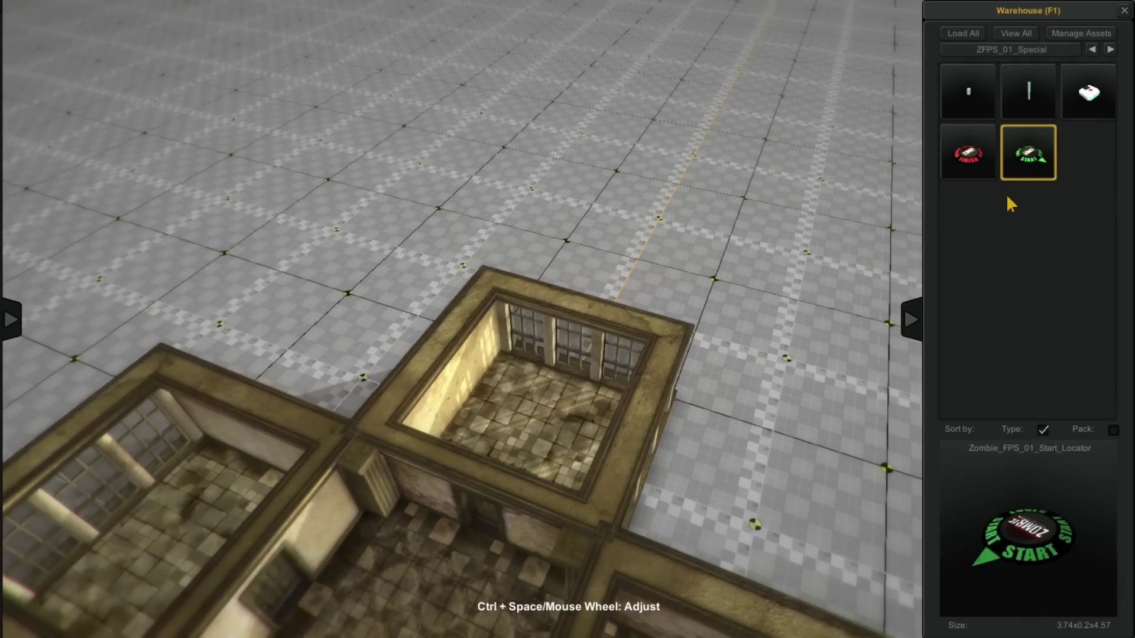
pyautogui.click(967, 152)
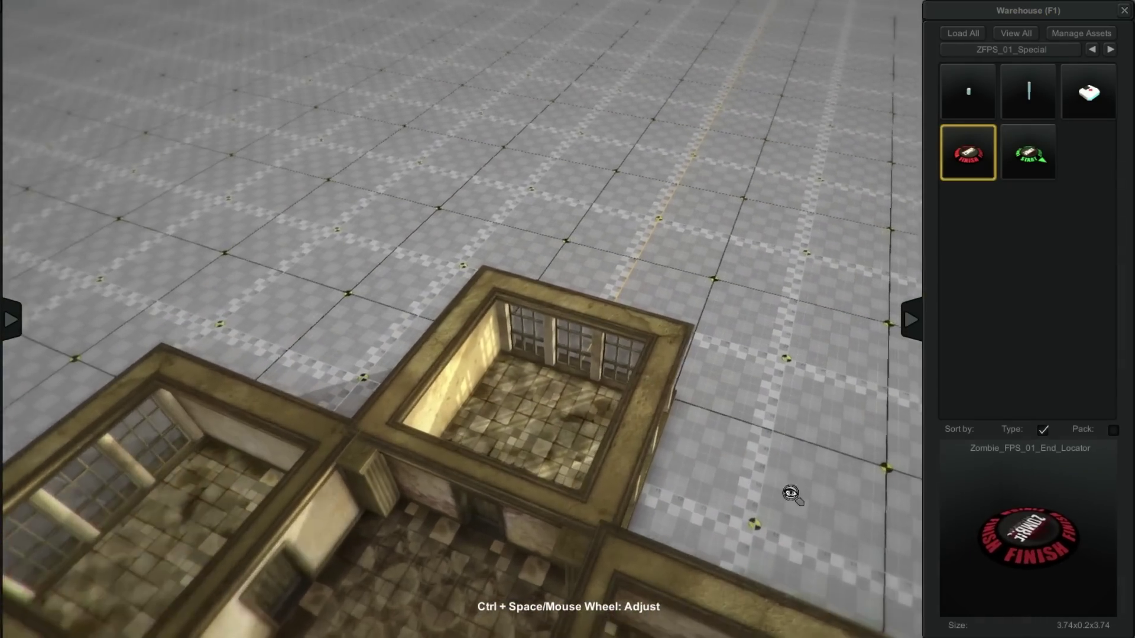
pyautogui.keyDown('alt'); pyautogui.moveTo(791, 493); pyautogui.dragTo(521, 331); pyautogui.keyUp('alt')
pyautogui.keyDown('alt'); pyautogui.moveTo(521, 332); pyautogui.dragTo(786, 381, button='right'); pyautogui.keyUp('alt')
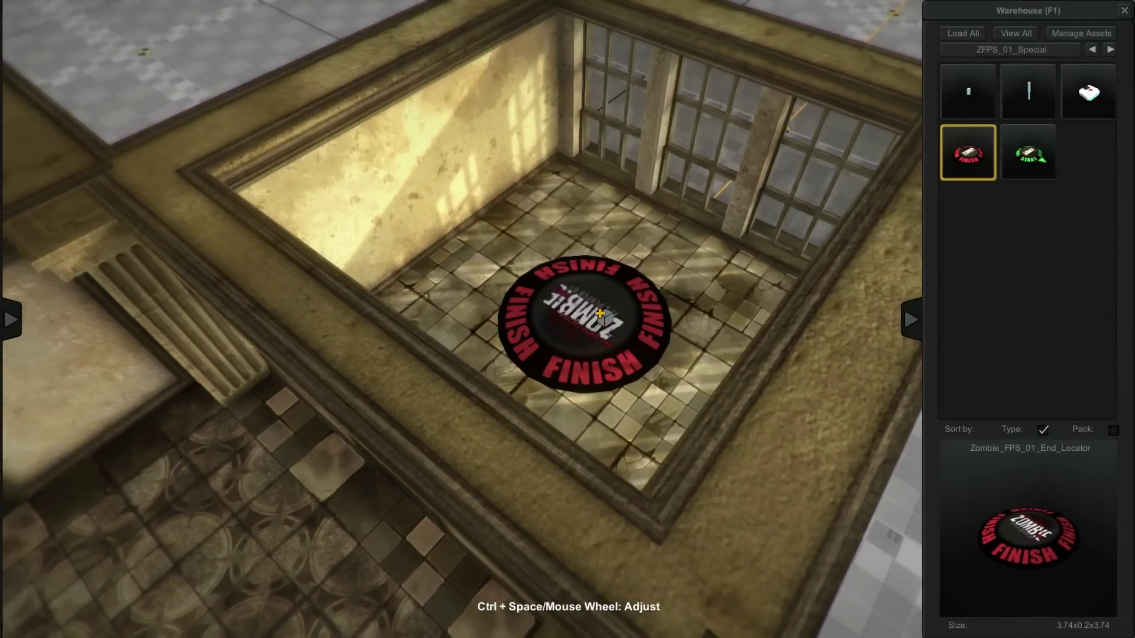
pyautogui.scroll(6, 606, 295)
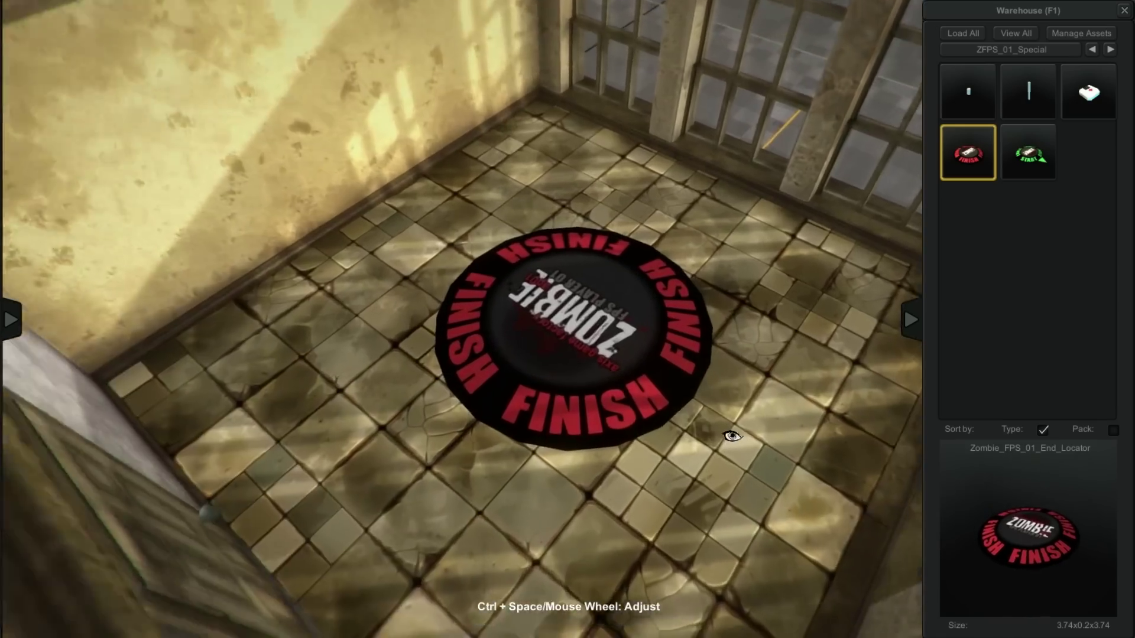
pyautogui.scroll(-8, 633, 401)
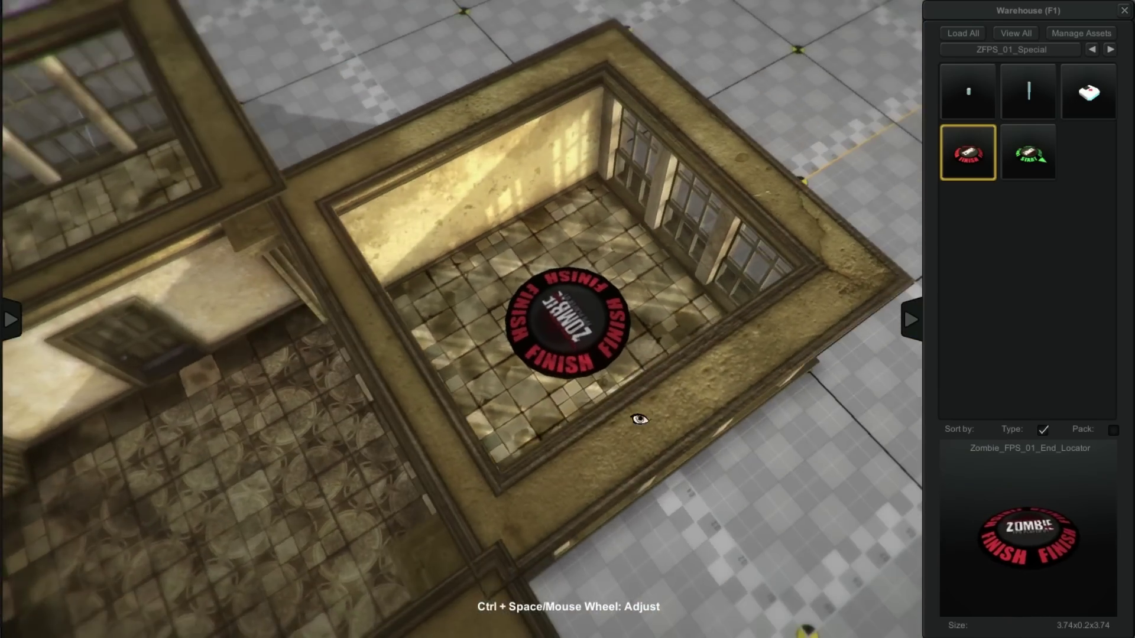
# Mount a Pickup_Health on the central hall's plain wall, between the column and the middle room's door
pyautogui.keyDown('alt'); pyautogui.moveTo(639, 419); pyautogui.dragTo(636, 290); pyautogui.keyUp('alt')
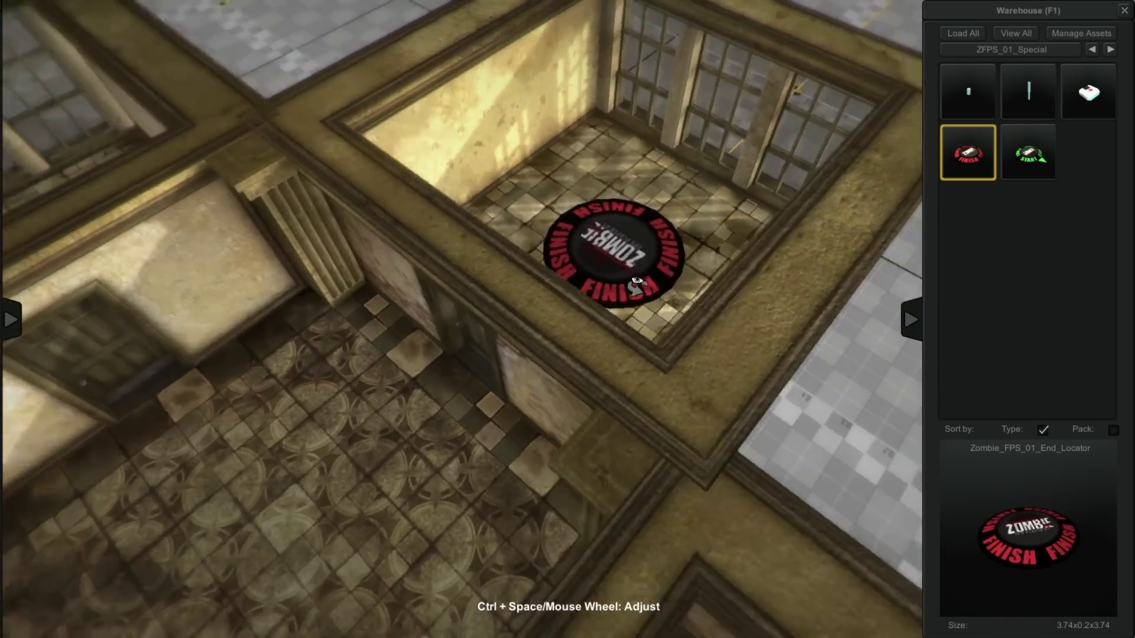
pyautogui.keyDown('alt'); pyautogui.moveTo(636, 289); pyautogui.dragTo(527, 278, button='right'); pyautogui.keyUp('alt')
pyautogui.keyDown('alt'); pyautogui.moveTo(527, 278); pyautogui.dragTo(721, 286); pyautogui.keyUp('alt')
pyautogui.keyDown('alt'); pyautogui.moveTo(721, 286); pyautogui.dragTo(557, 274, button='right'); pyautogui.keyUp('alt')
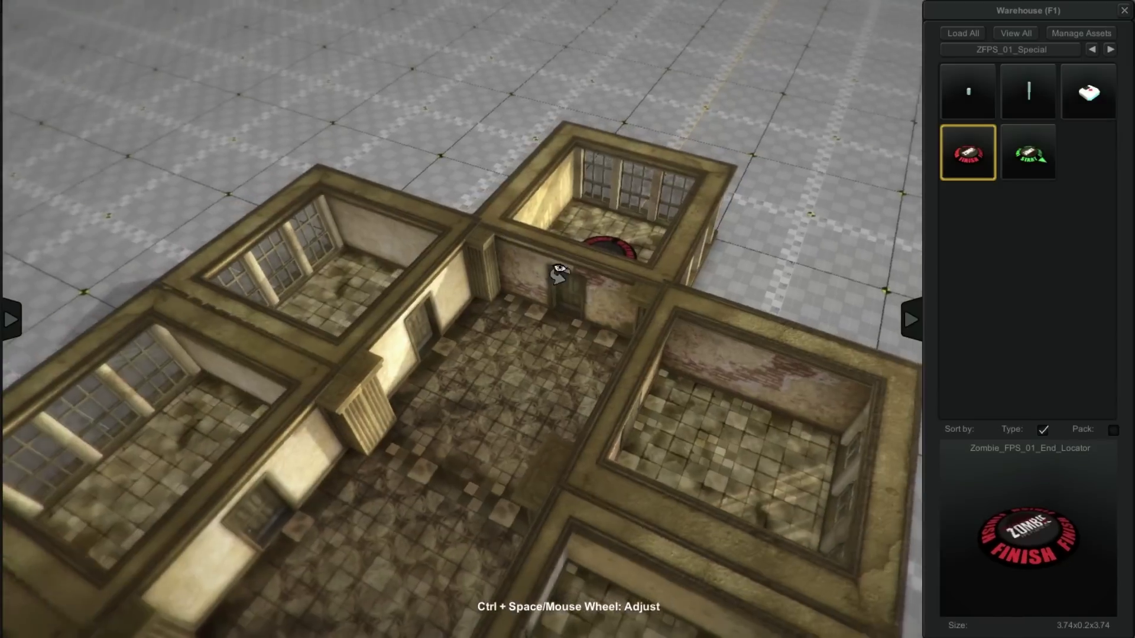
pyautogui.keyDown('alt'); pyautogui.moveTo(558, 273); pyautogui.dragTo(525, 287); pyautogui.keyUp('alt')
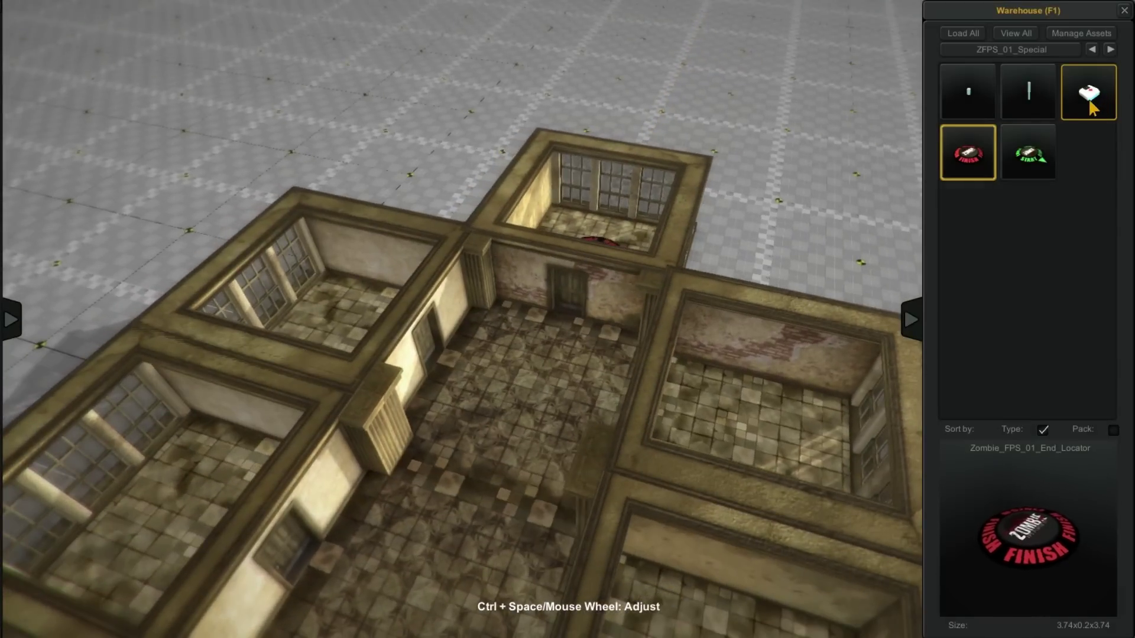
pyautogui.click(1092, 107)
pyautogui.keyDown('alt'); pyautogui.moveTo(476, 491); pyautogui.dragTo(461, 451, button='right'); pyautogui.keyUp('alt')
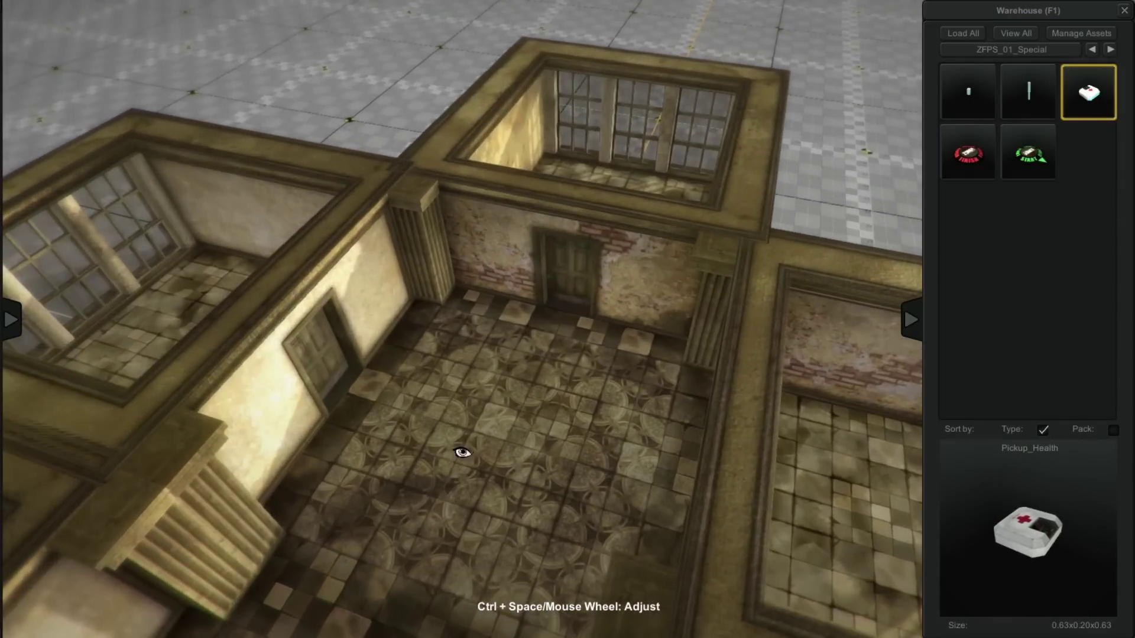
pyautogui.keyDown('alt'); pyautogui.moveTo(460, 451); pyautogui.dragTo(665, 353, button='middle'); pyautogui.keyUp('alt')
pyautogui.keyDown('alt'); pyautogui.moveTo(665, 354); pyautogui.dragTo(491, 296); pyautogui.keyUp('alt')
pyautogui.moveTo(491, 296)
pyautogui.keyDown('alt'); pyautogui.mouseDown(button='right')
pyautogui.moveTo(654, 380)
pyautogui.moveTo(706, 296)
pyautogui.moveTo(573, 345)
pyautogui.moveTo(679, 286)
pyautogui.moveTo(501, 413)
pyautogui.moveTo(576, 362)
pyautogui.moveTo(474, 354)
pyautogui.mouseUp(button='right'); pyautogui.keyUp('alt')
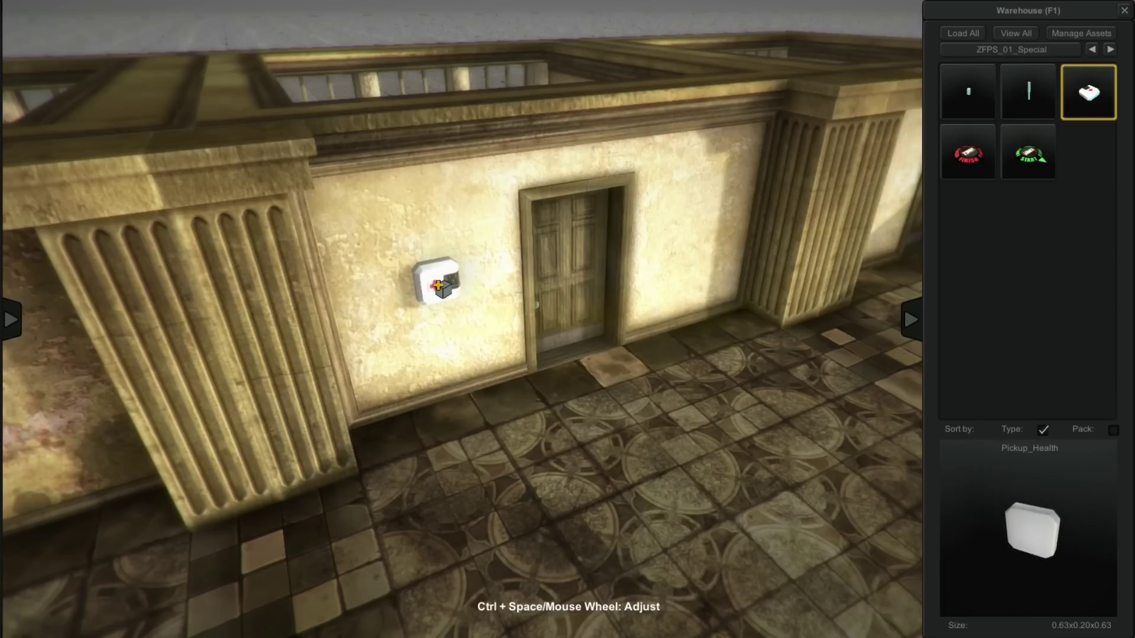
pyautogui.click(438, 285)
# Mount three more Pickup_Health items along the same side: one beside the next door toward the entry and two on the entry wall
pyautogui.press('s')
pyautogui.press('a')
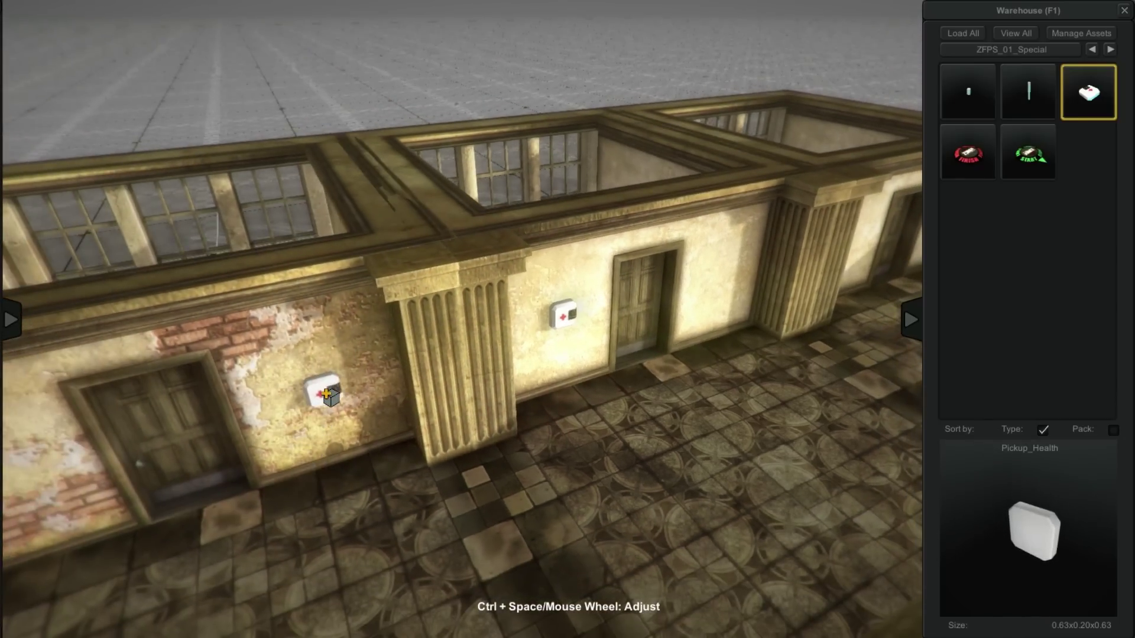
pyautogui.click(325, 394)
pyautogui.press('a')
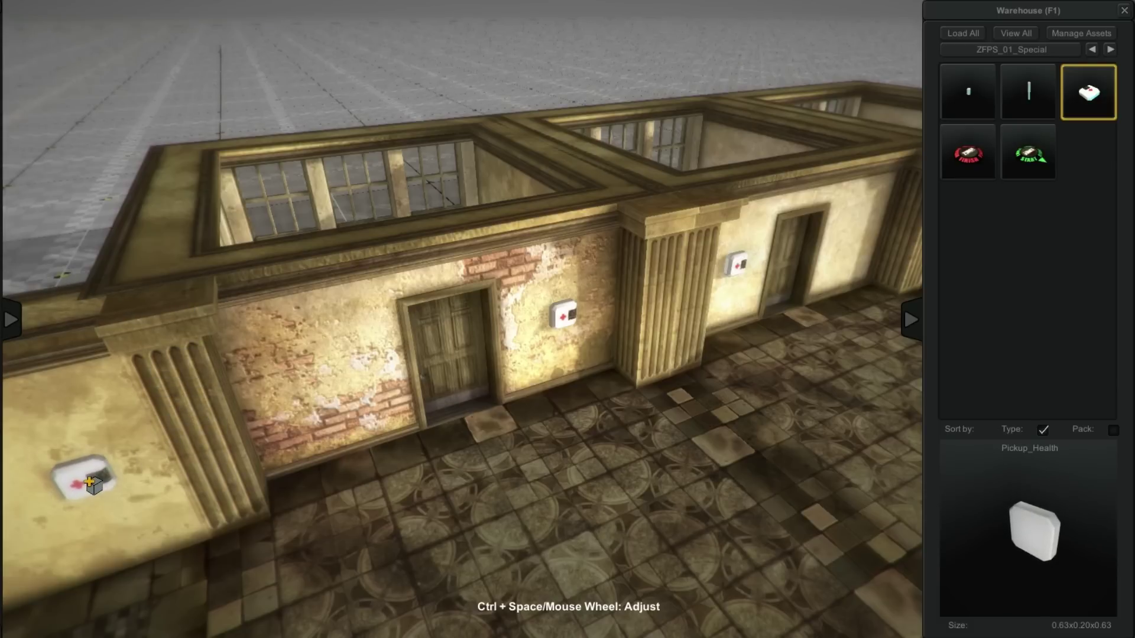
pyautogui.click(90, 482)
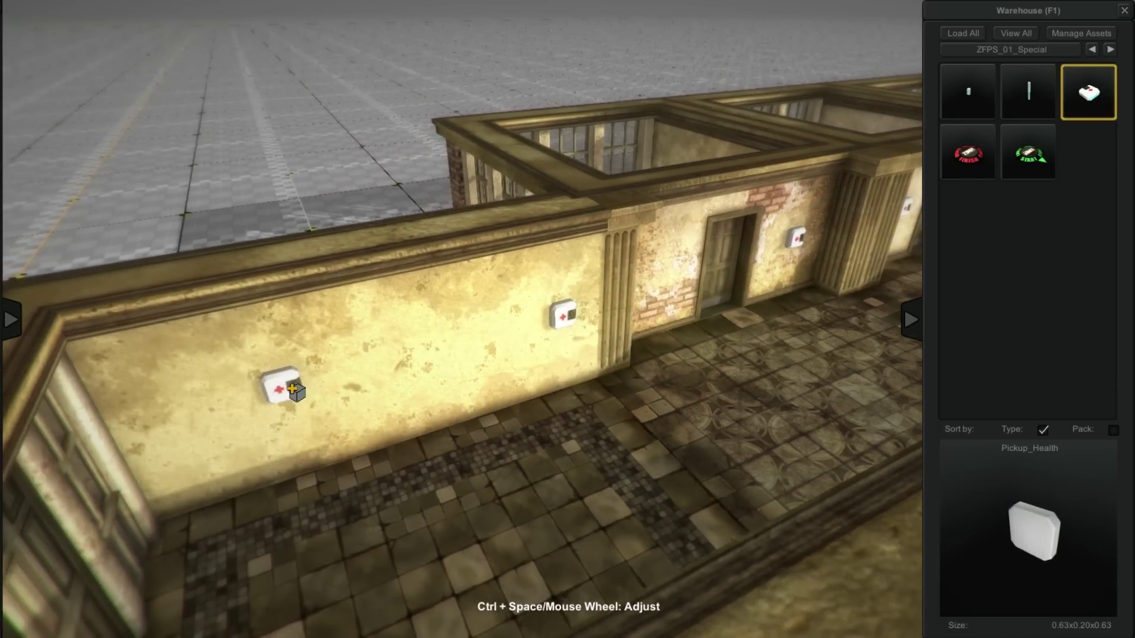
pyautogui.click(293, 387)
# Switch the warehouse to ZFPS_01_Weapons and mount a Pickup_AK47 between the entry wall's two health pickups, barrel pointing toward the hall
pyautogui.scroll(2, 754, 390)
pyautogui.moveTo(755, 390)
pyautogui.mouseDown(button='right')
pyautogui.moveTo(764, 432)
pyautogui.moveTo(481, 425)
pyautogui.moveTo(606, 450)
pyautogui.mouseUp(button='right')
pyautogui.click(1049, 50)
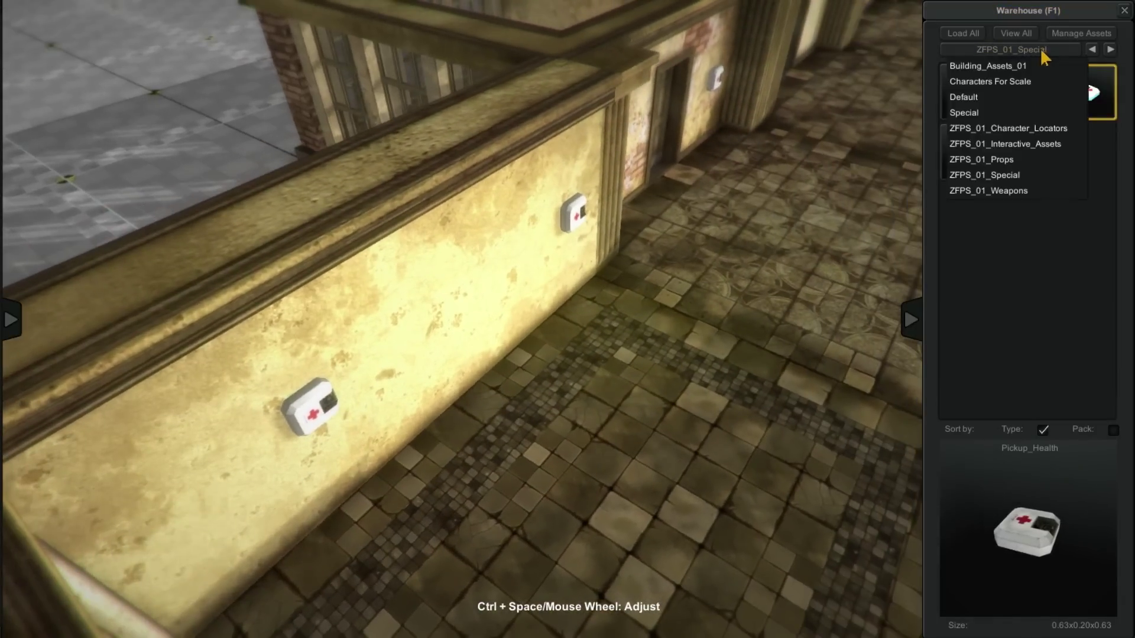
pyautogui.click(1028, 192)
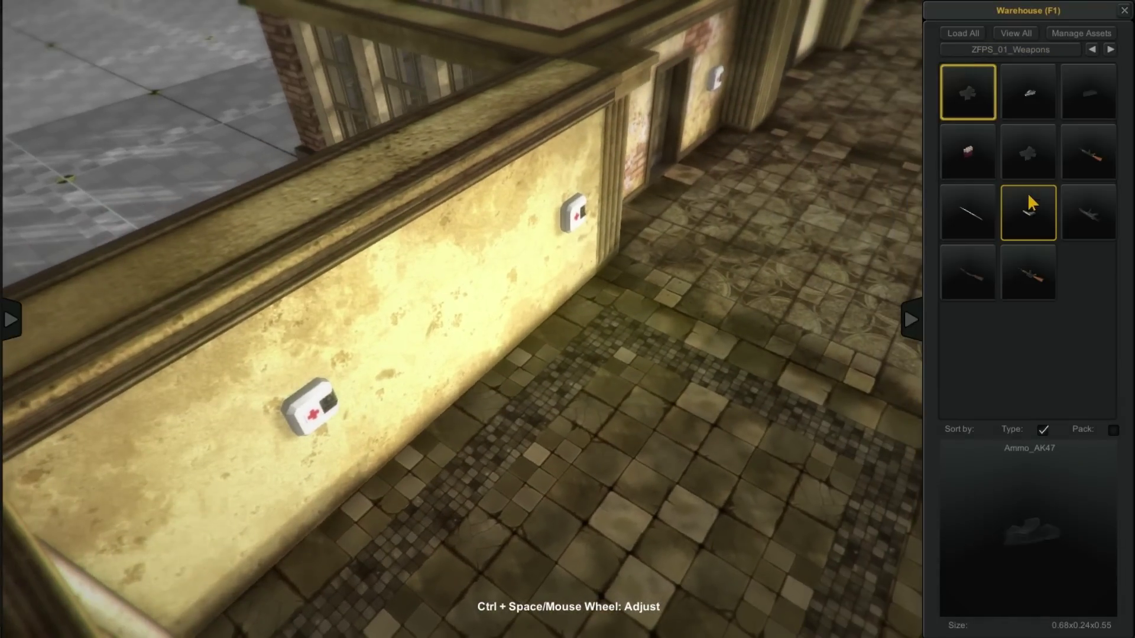
pyautogui.click(1092, 157)
pyautogui.moveTo(711, 390); pyautogui.dragTo(551, 355, button='right')
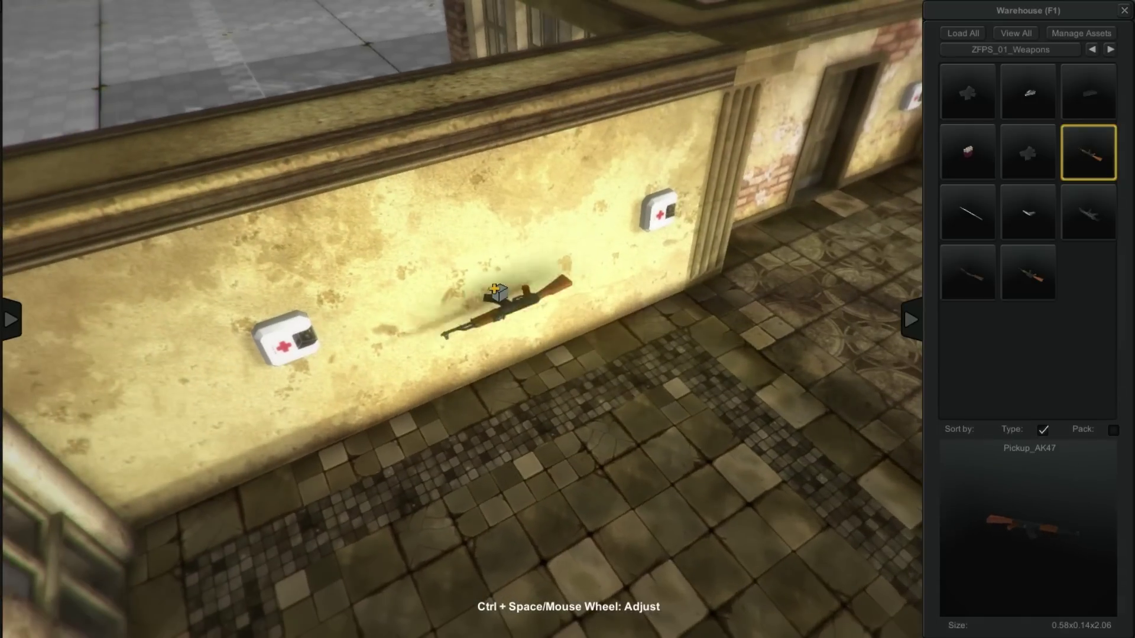
pyautogui.scroll(-2, 496, 269)
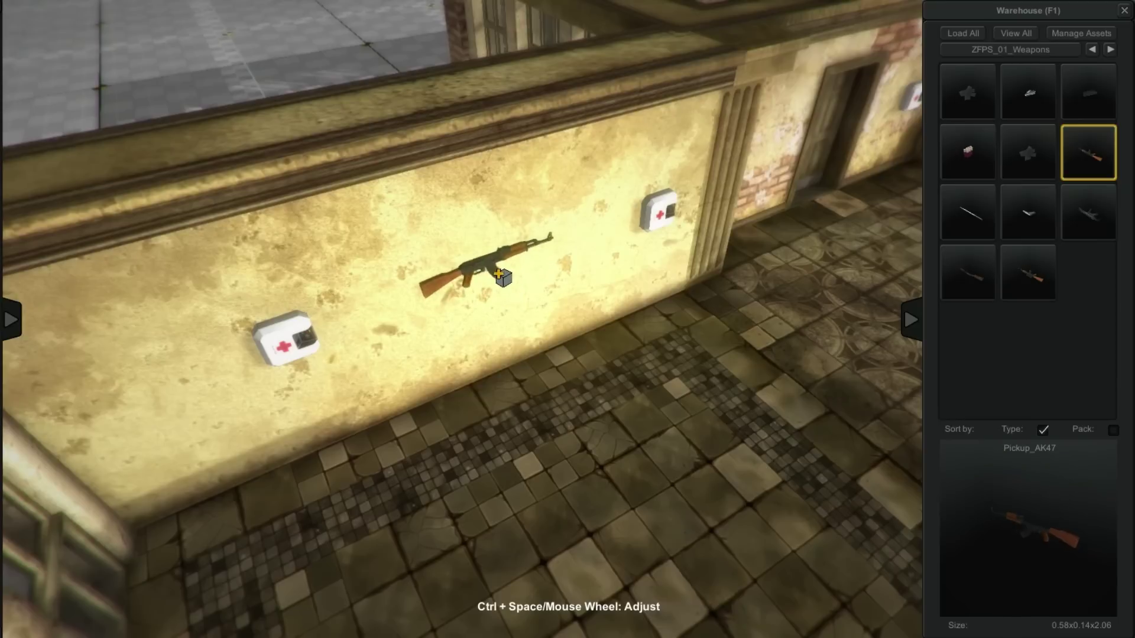
pyautogui.click(510, 286)
# Mount a second Pickup_AK47 on the brick wall between the column and the first hall door, with the same orientation
pyautogui.press('w')
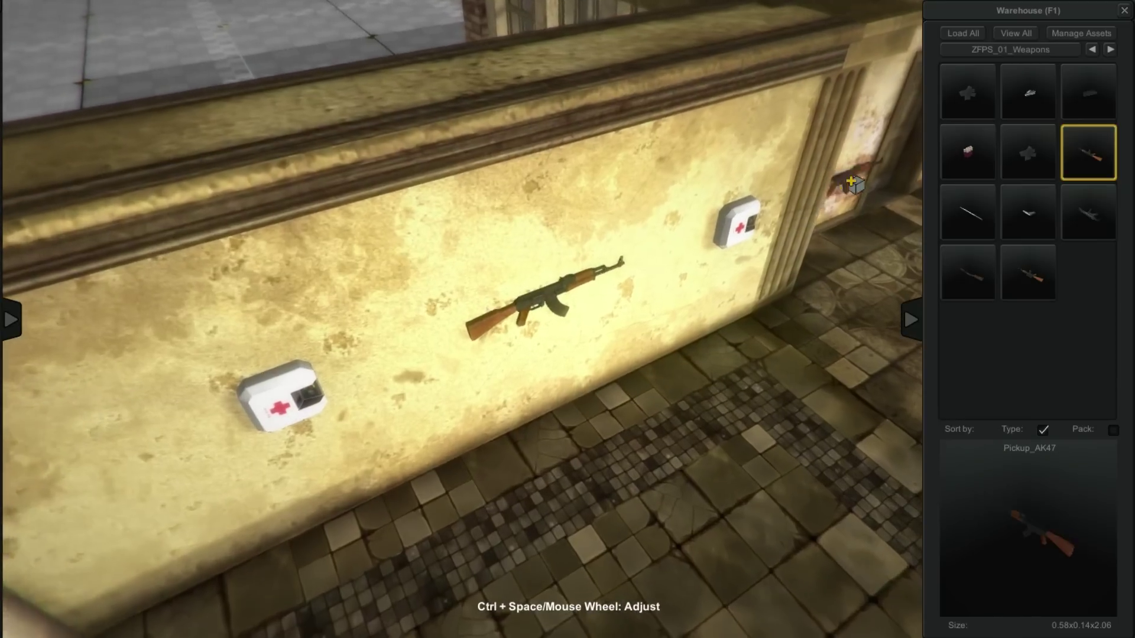
pyautogui.moveTo(821, 316); pyautogui.dragTo(308, 244, button='right')
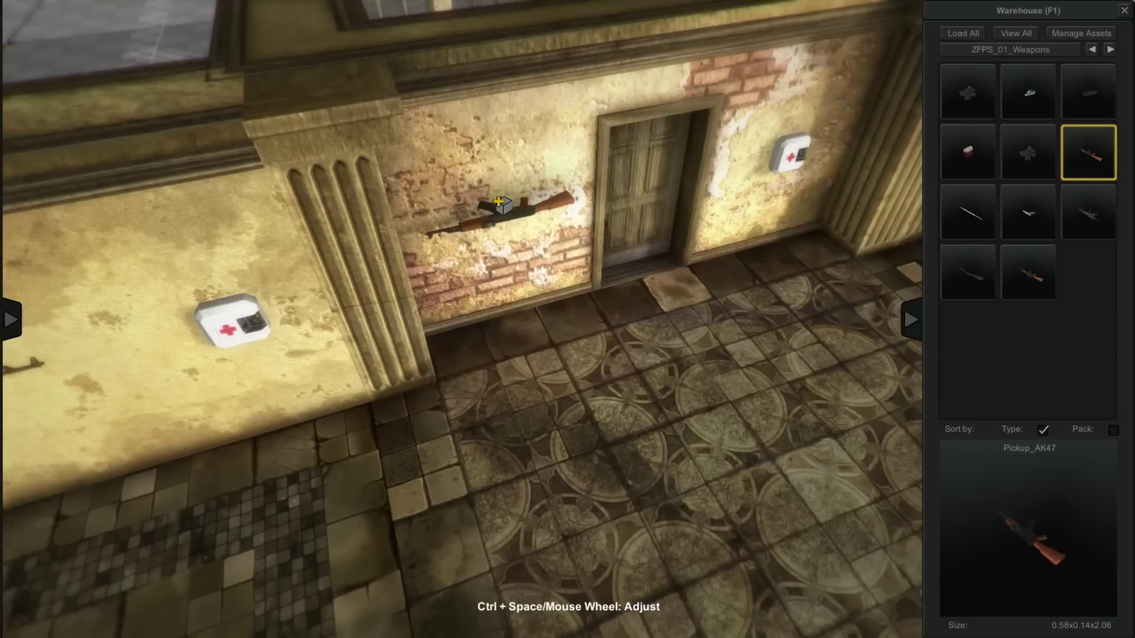
pyautogui.click(517, 209)
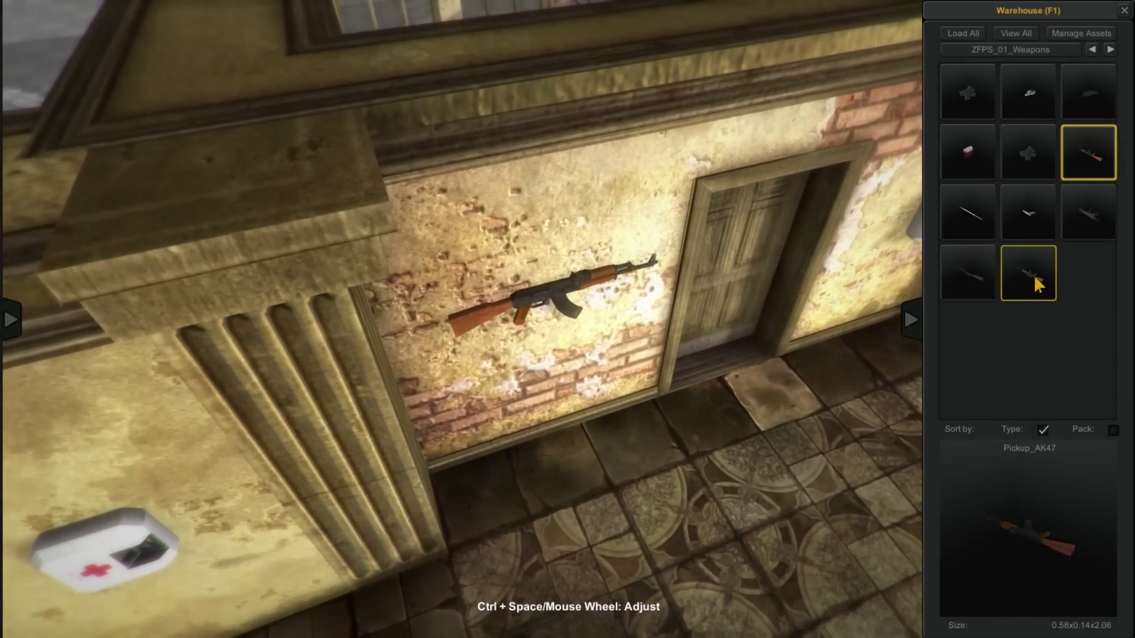
# Mount a Pickup_MP5 on the plain wall inside the first side room, rotated to lie horizontally with its barrel toward the hall
pyautogui.click(1037, 284)
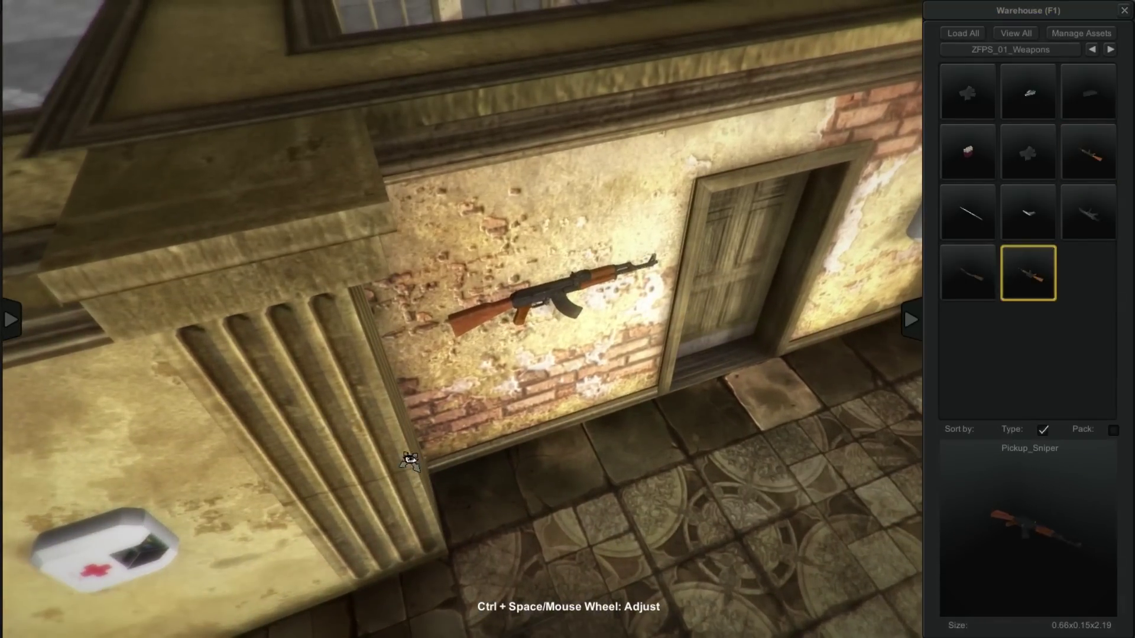
pyautogui.moveTo(623, 272); pyautogui.dragTo(814, 385, button='right')
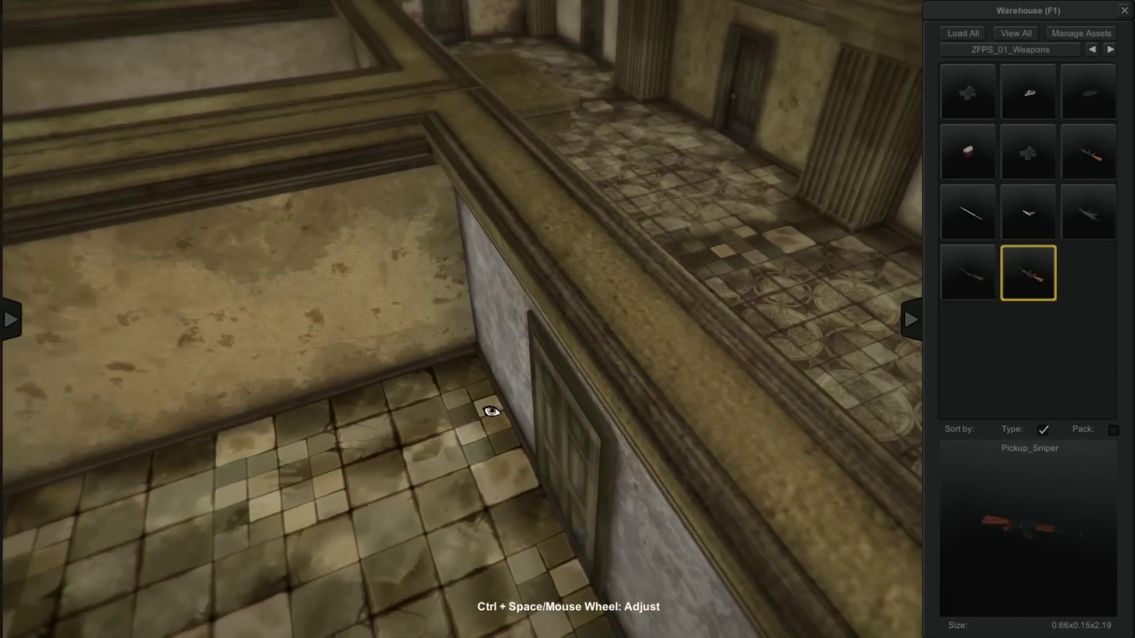
pyautogui.moveTo(491, 408); pyautogui.dragTo(291, 248, button='right')
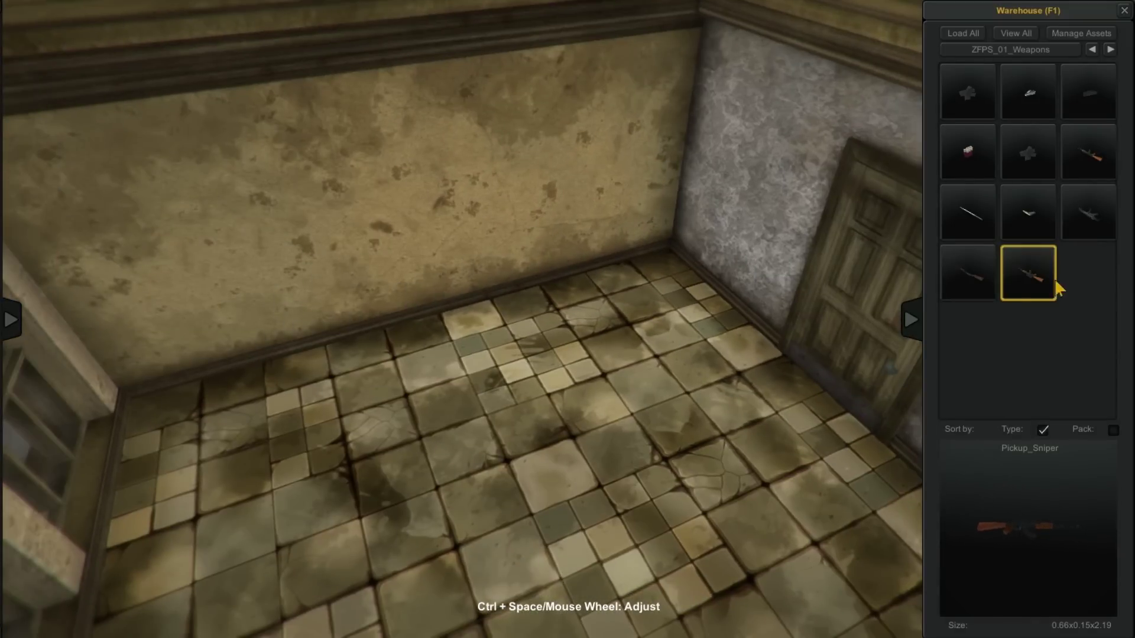
pyautogui.click(1098, 219)
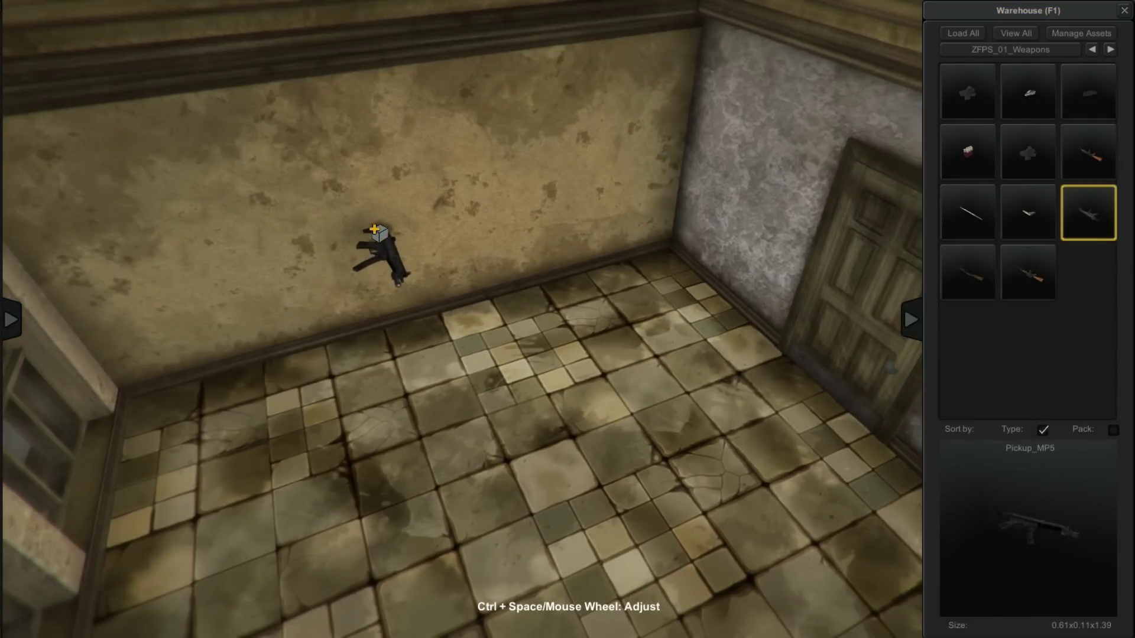
pyautogui.scroll(-3, 375, 228)
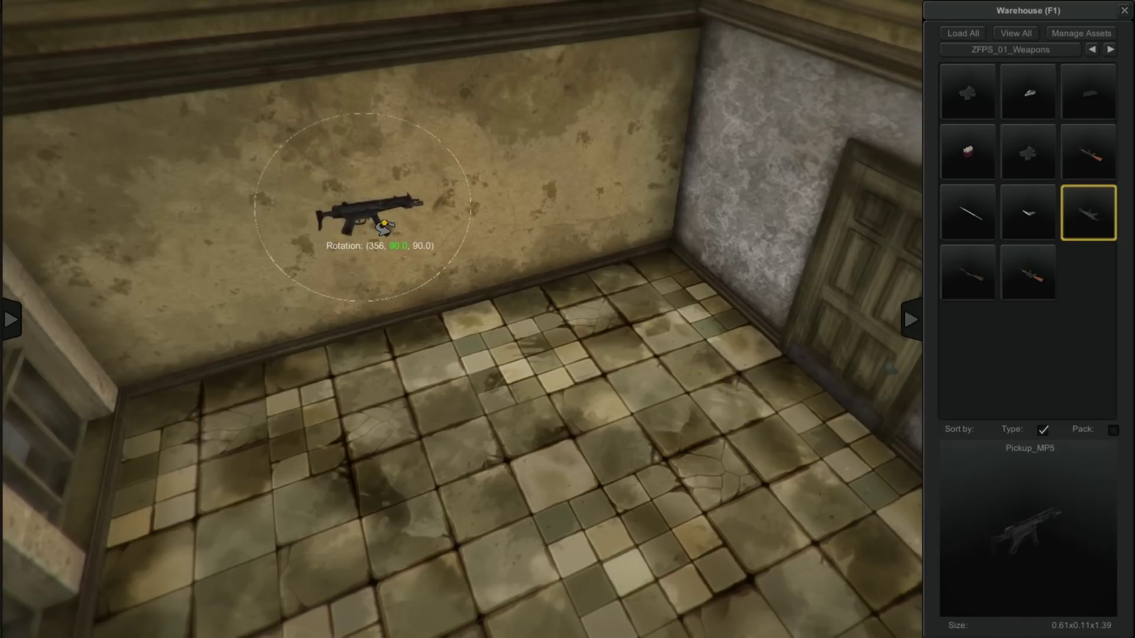
pyautogui.click(384, 227)
pyautogui.scroll(3, 620, 349)
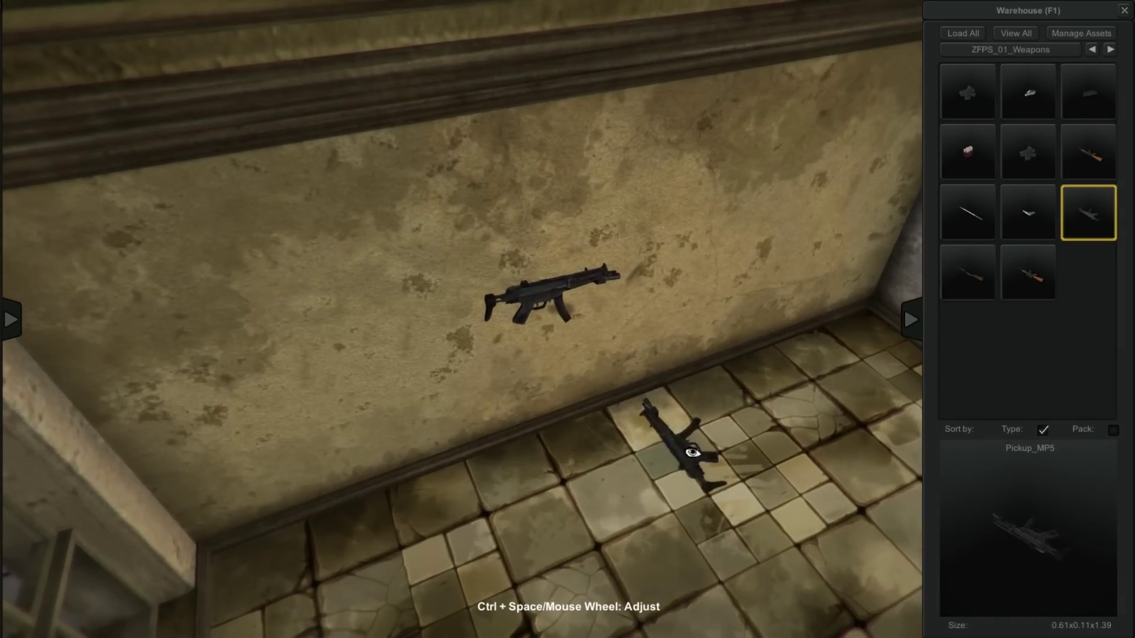
# Switch the warehouse to ZFPS_01_Interactive_Assets and place a Barrel_Corrosive_01 beside the hall column, below the wall's health pickup
pyautogui.keyDown('alt'); pyautogui.moveTo(614, 440); pyautogui.dragTo(300, 386, button='right'); pyautogui.keyUp('alt')
pyautogui.keyDown('alt'); pyautogui.moveTo(591, 254); pyautogui.dragTo(502, 284); pyautogui.keyUp('alt')
pyautogui.moveTo(502, 284); pyautogui.dragTo(384, 271, button='middle')
pyautogui.keyDown('alt'); pyautogui.moveTo(384, 271); pyautogui.dragTo(668, 293, button='right'); pyautogui.keyUp('alt')
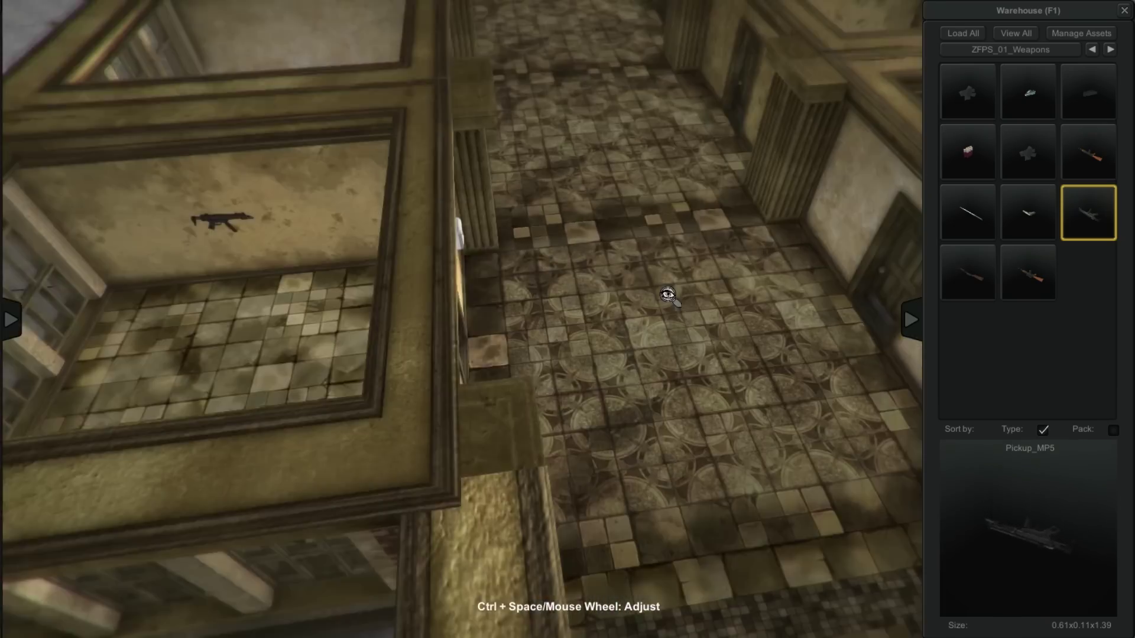
pyautogui.keyDown('alt'); pyautogui.moveTo(668, 294); pyautogui.dragTo(484, 402); pyautogui.keyUp('alt')
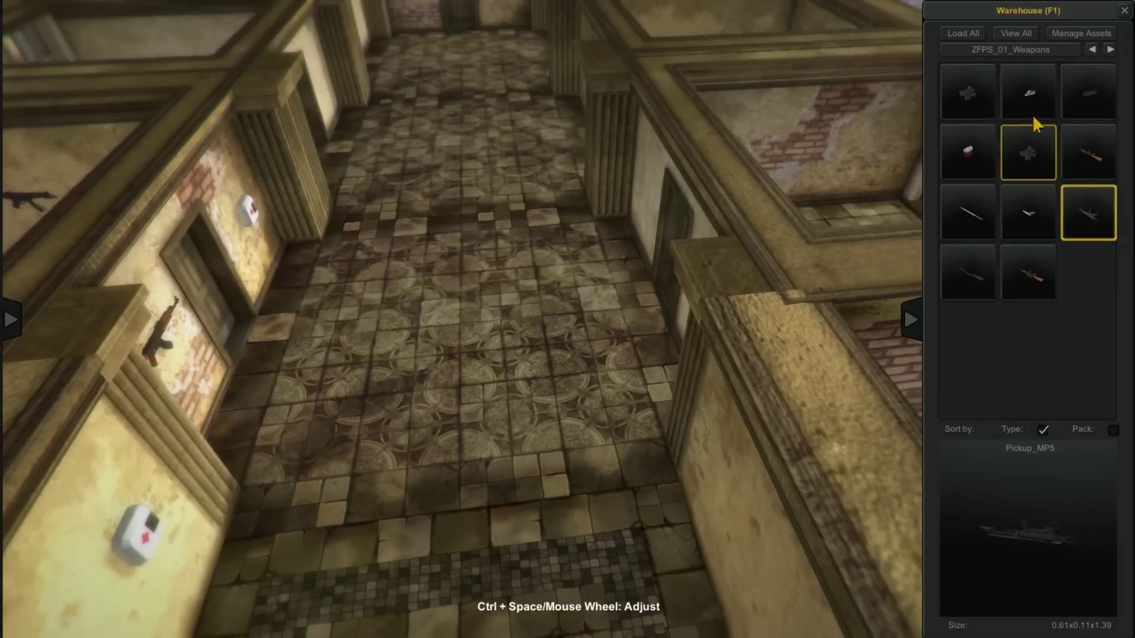
pyautogui.click(1028, 49)
pyautogui.click(1031, 144)
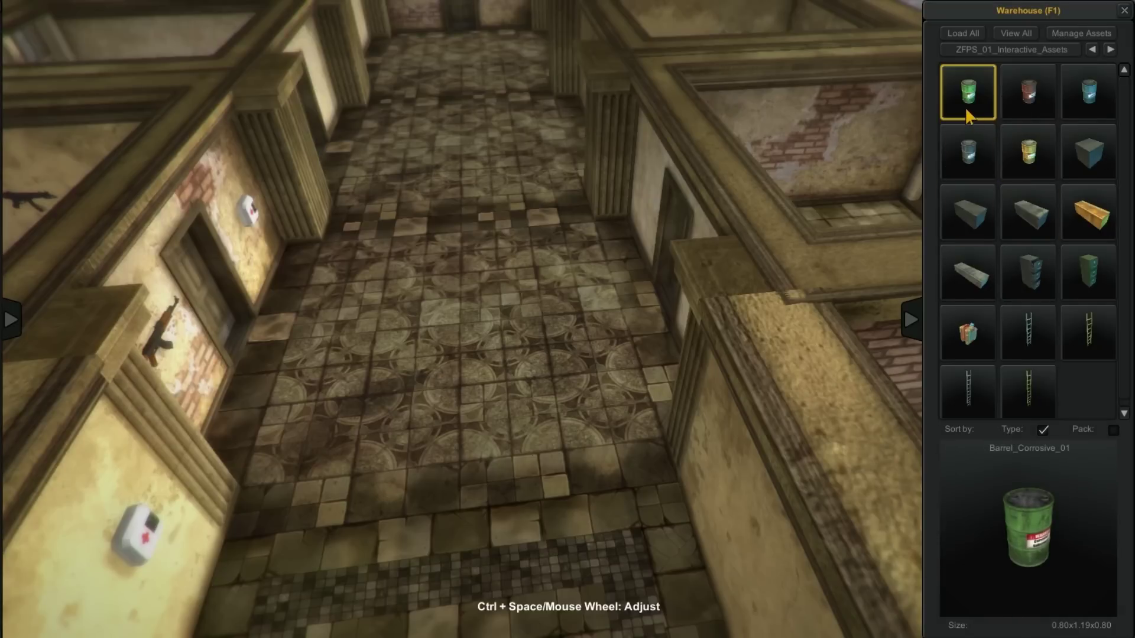
pyautogui.moveTo(1011, 532)
pyautogui.mouseDown()
pyautogui.moveTo(998, 529)
pyautogui.moveTo(996, 548)
pyautogui.mouseUp()
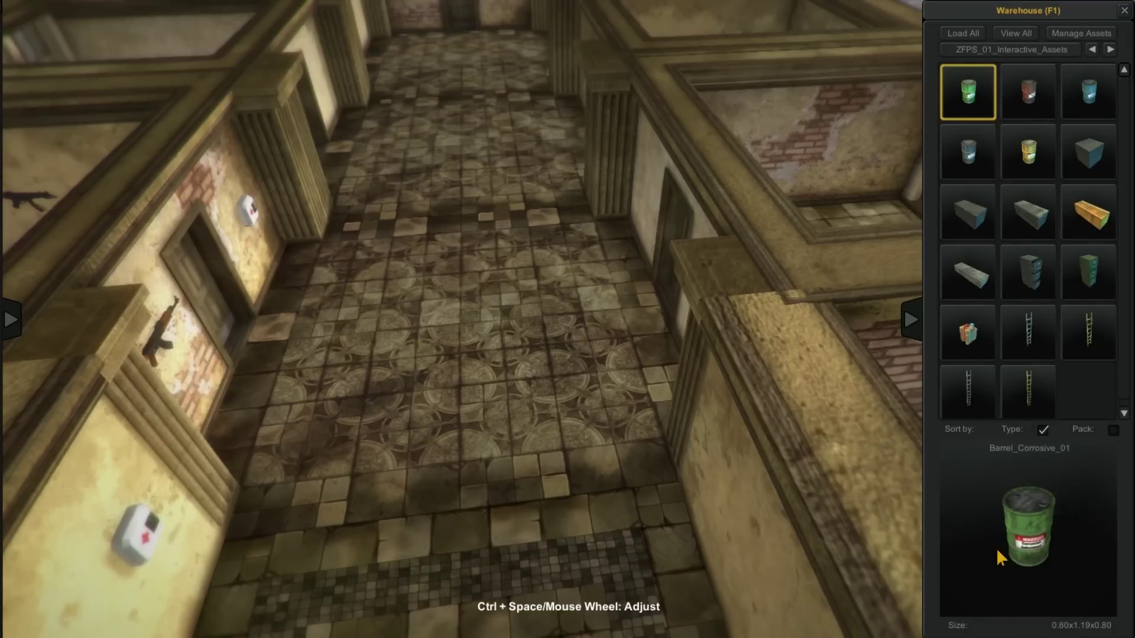
pyautogui.keyDown('alt'); pyautogui.moveTo(387, 331); pyautogui.dragTo(369, 381); pyautogui.keyUp('alt')
pyautogui.moveTo(370, 379); pyautogui.dragTo(424, 431, button='right')
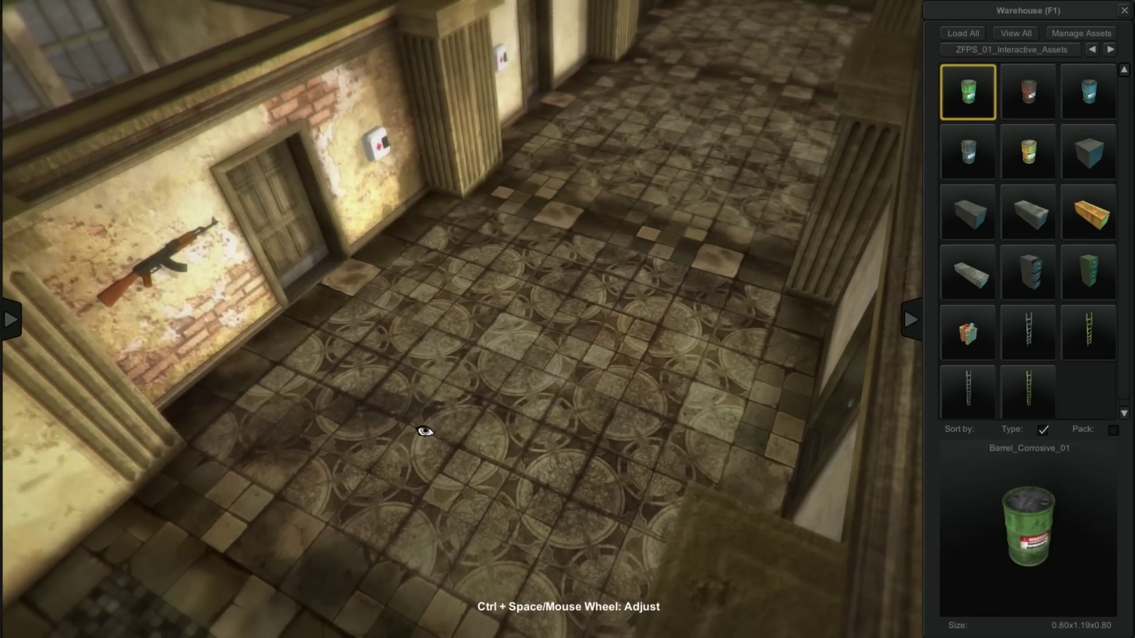
pyautogui.click(449, 232)
# Place a Barrel_Flammable_01 beside the next column along the same side and a Barrel_Radioactive_01 at the far corner column
pyautogui.moveTo(689, 276); pyautogui.dragTo(586, 331, button='right')
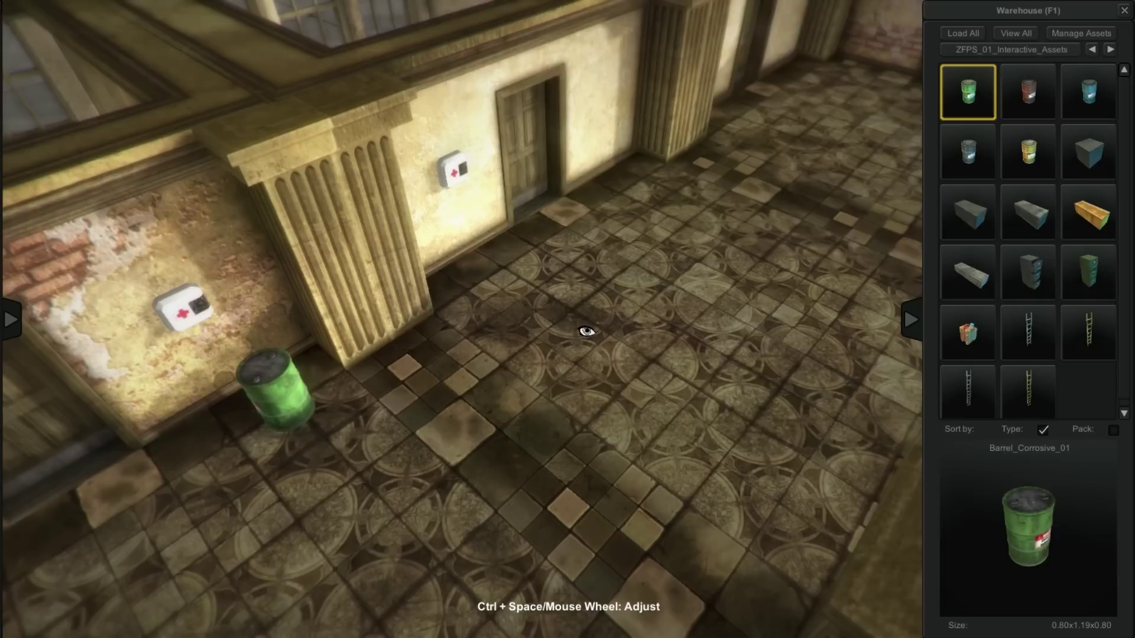
pyautogui.click(1031, 93)
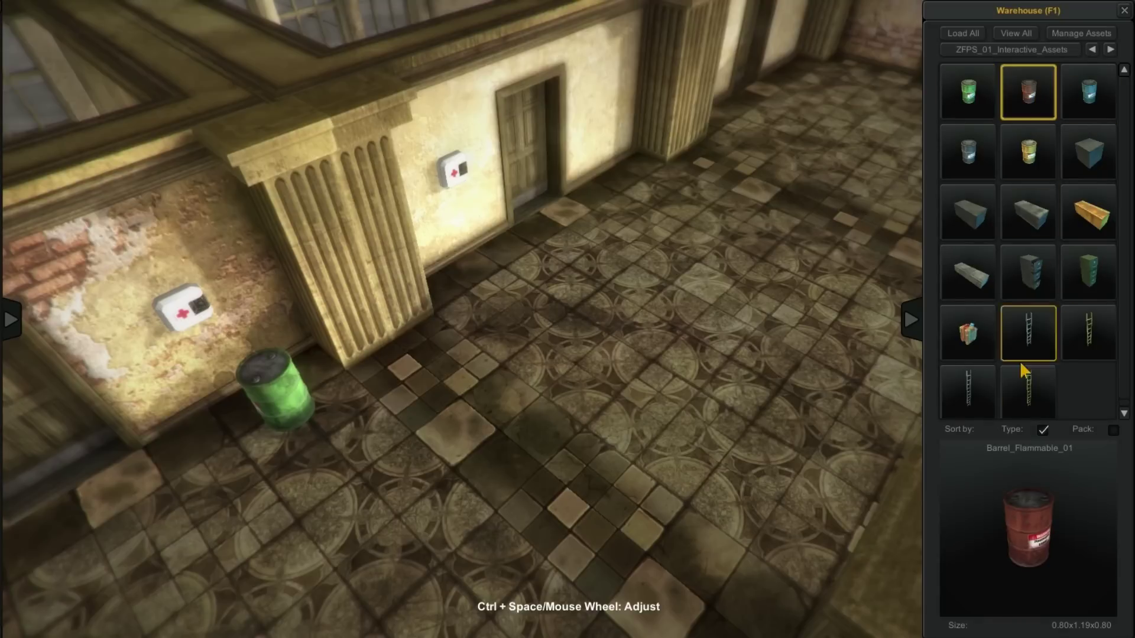
pyautogui.click(650, 198)
pyautogui.moveTo(650, 198); pyautogui.dragTo(473, 475, button='right')
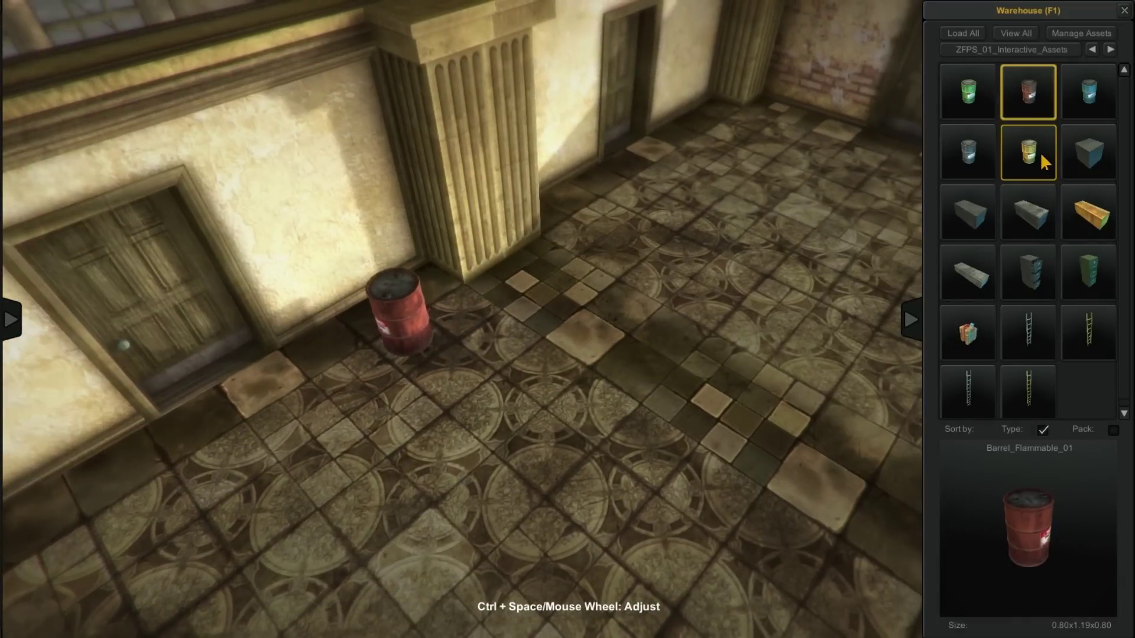
pyautogui.click(1023, 153)
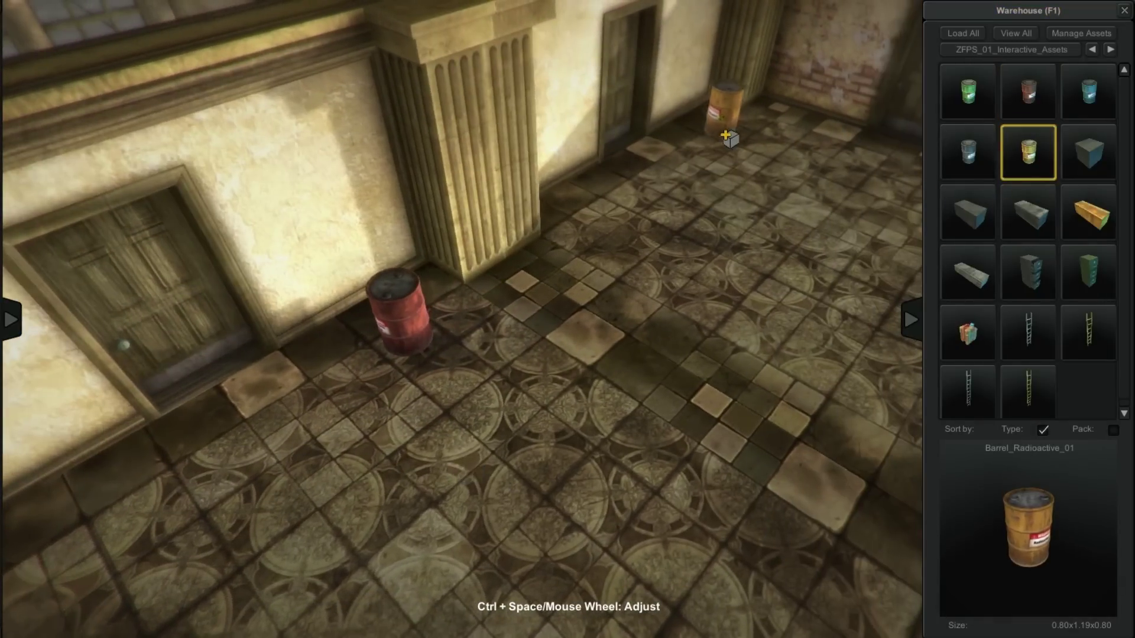
pyautogui.click(726, 130)
# Place a Barrel_Poisonous_02 on the end wall's opposite corner, beside the column, and choose Barrel_Poisonous_01
pyautogui.moveTo(726, 130); pyautogui.dragTo(709, 349, button='right')
pyautogui.click(976, 148)
pyautogui.moveTo(622, 406); pyautogui.dragTo(610, 436, button='right')
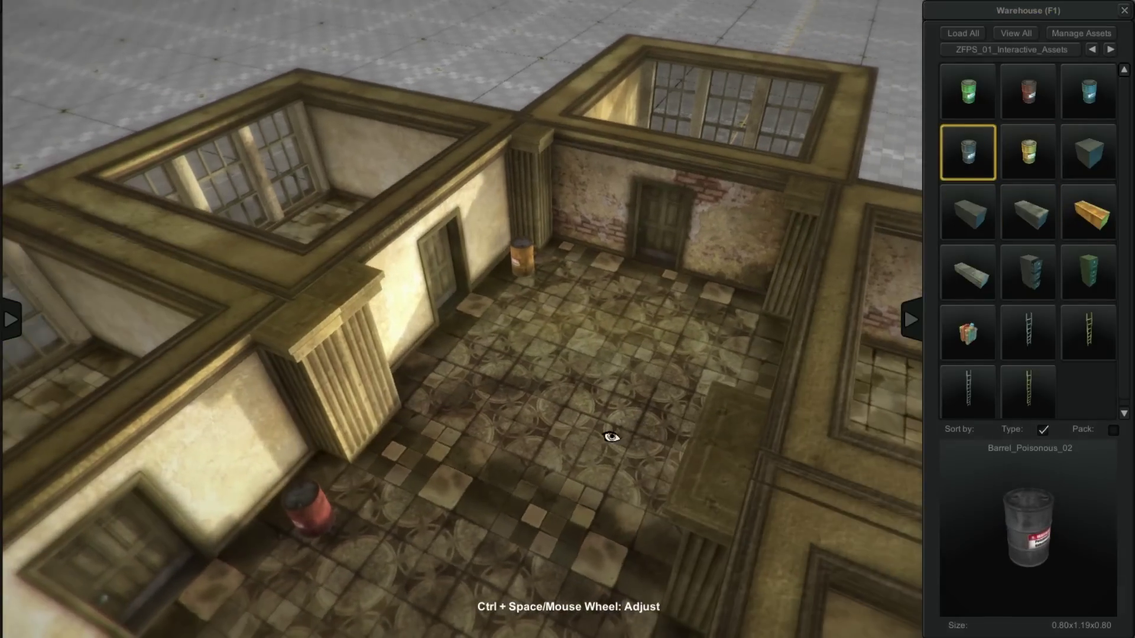
pyautogui.moveTo(544, 376); pyautogui.dragTo(704, 294, button='right')
pyautogui.scroll(10, 661, 397)
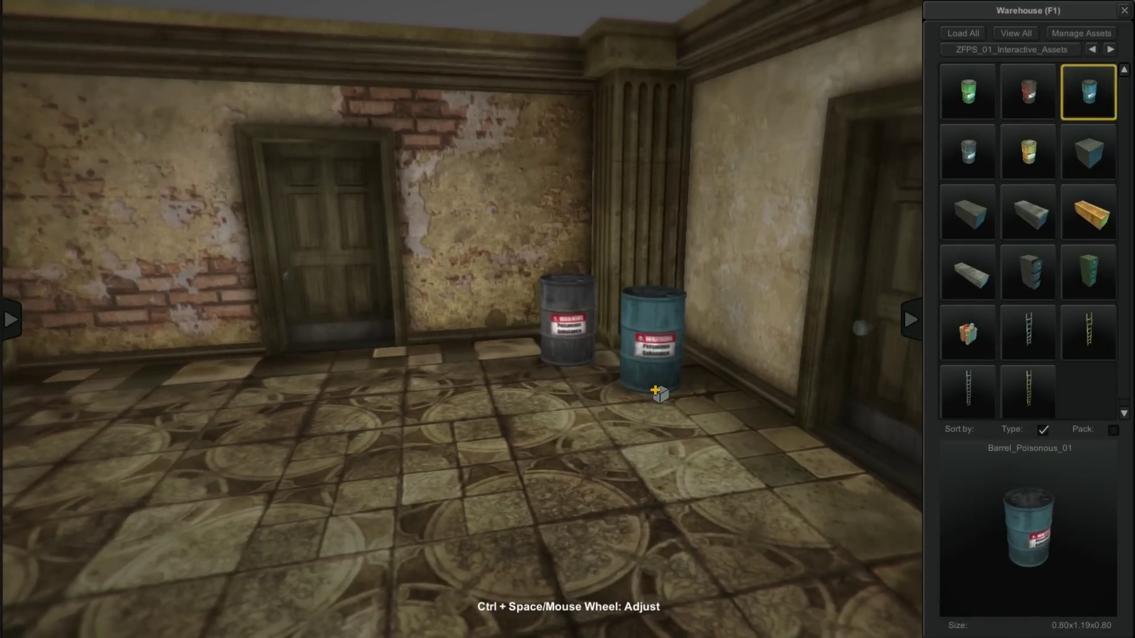
# Place a Barrel_Poisonous_01 beside the column nearer the entry, on the hall side opposite the flammable barrel
pyautogui.scroll(-8, 723, 476)
pyautogui.moveTo(506, 507); pyautogui.dragTo(628, 378, button='middle')
pyautogui.scroll(-3, 548, 428)
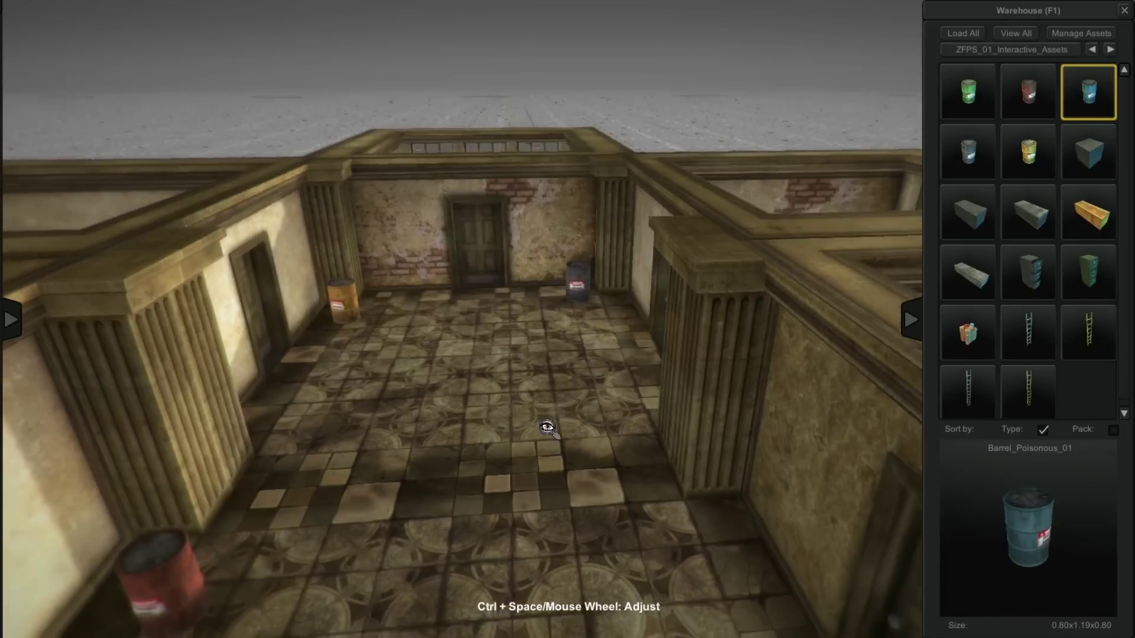
pyautogui.moveTo(548, 428); pyautogui.dragTo(595, 337, button='right')
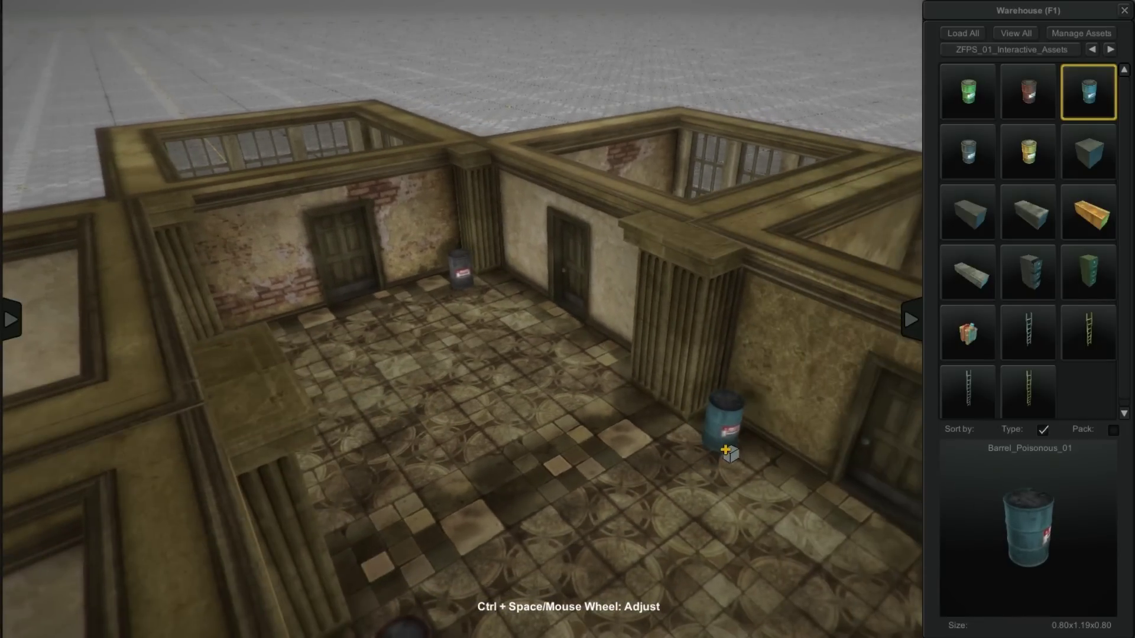
# Place a Zombie_Cop_01_Locator from ZFPS_01_Character_Locators mid-hall, between the corrosive barrel and the cabinet, facing the entry
pyautogui.moveTo(729, 452); pyautogui.dragTo(540, 418, button='right')
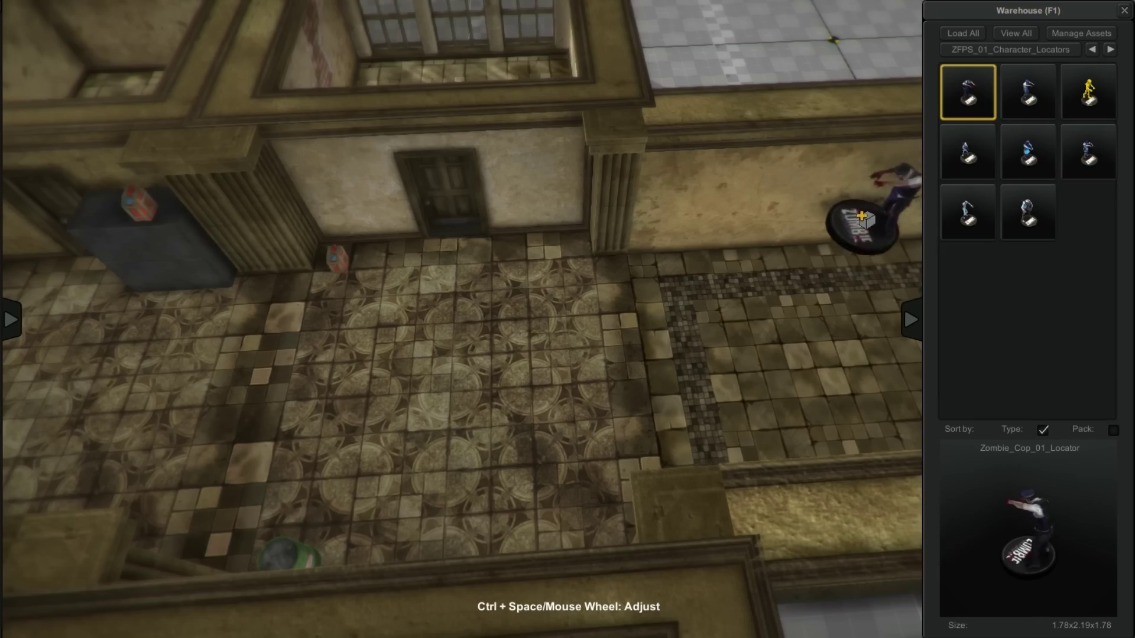
pyautogui.moveTo(425, 467); pyautogui.dragTo(122, 395, button='right')
pyautogui.moveTo(650, 401); pyautogui.dragTo(591, 200, button='right')
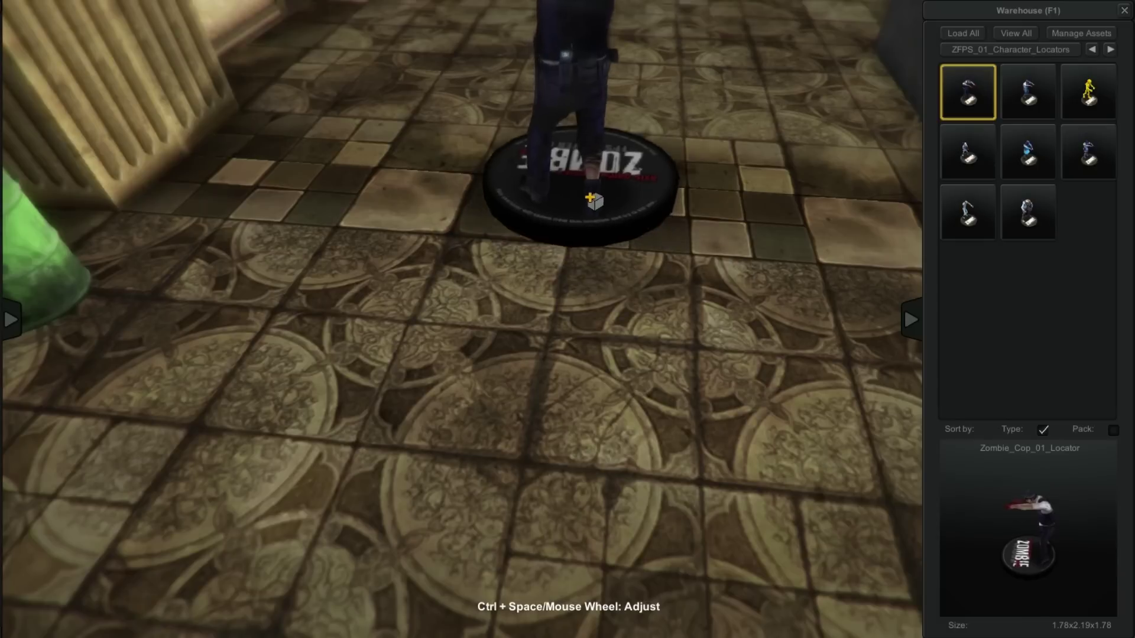
pyautogui.scroll(-5, 622, 295)
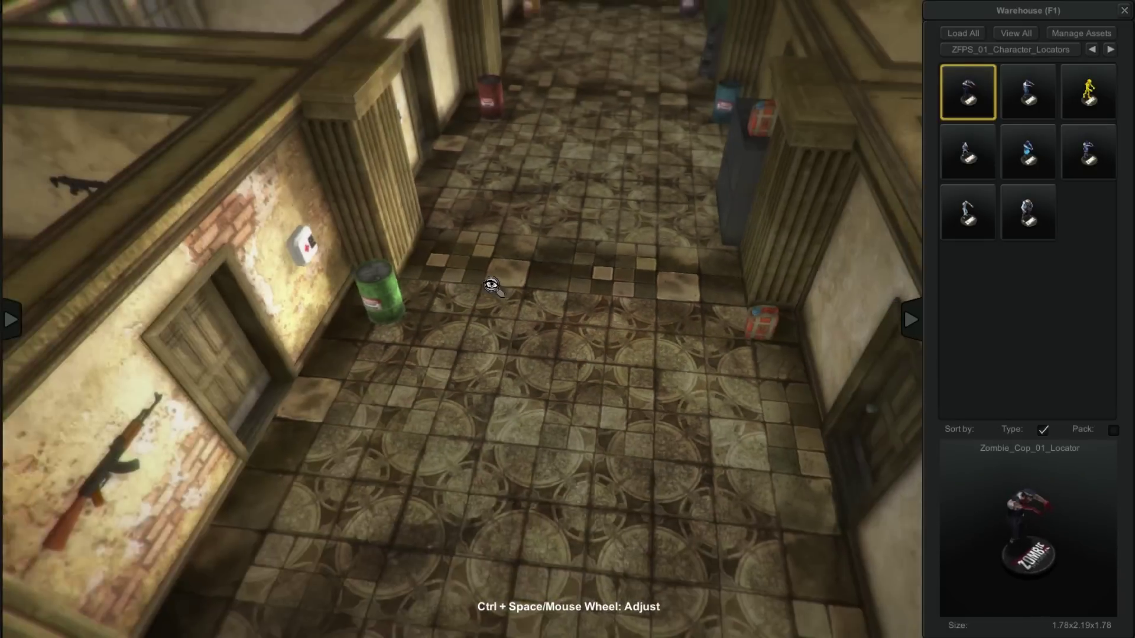
pyautogui.scroll(3, 494, 286)
pyautogui.moveTo(591, 196); pyautogui.dragTo(724, 308, button='right')
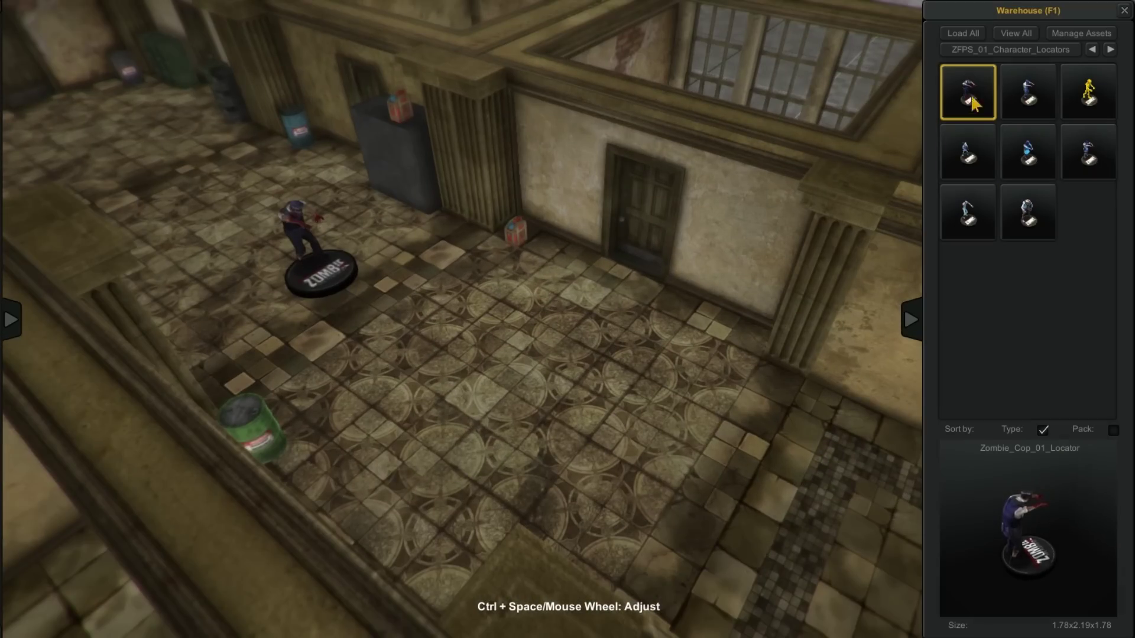
# Save the scene as Scene_01 with a snapshot of the building from above, looking from the entry down the hall
pyautogui.click(1040, 51)
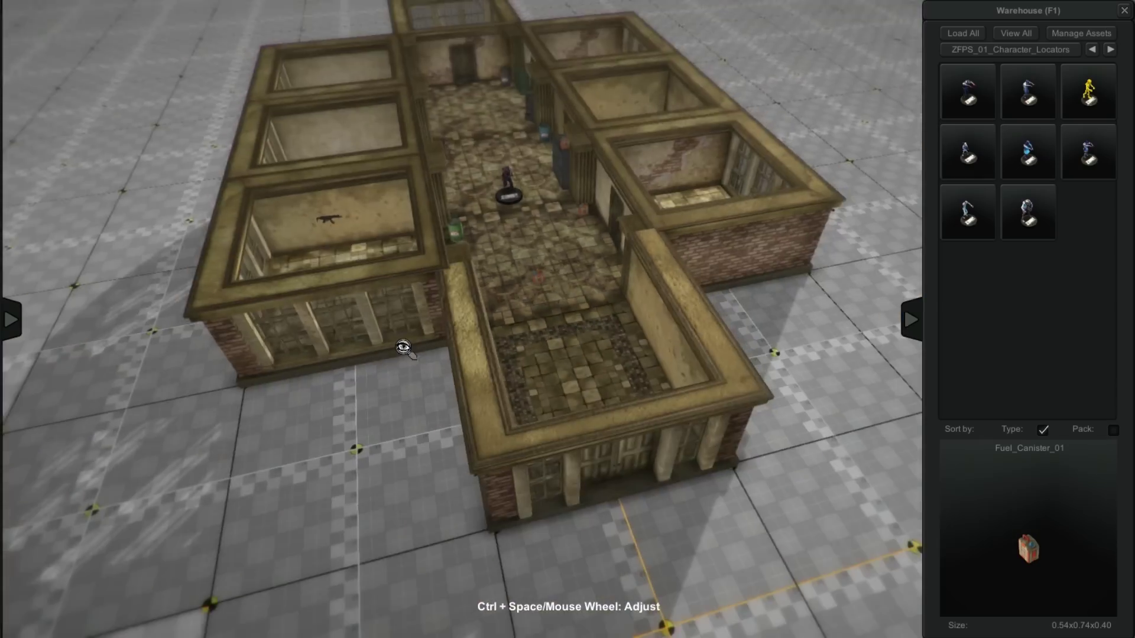
pyautogui.moveTo(400, 342); pyautogui.dragTo(547, 356, button='right')
pyautogui.press('space')
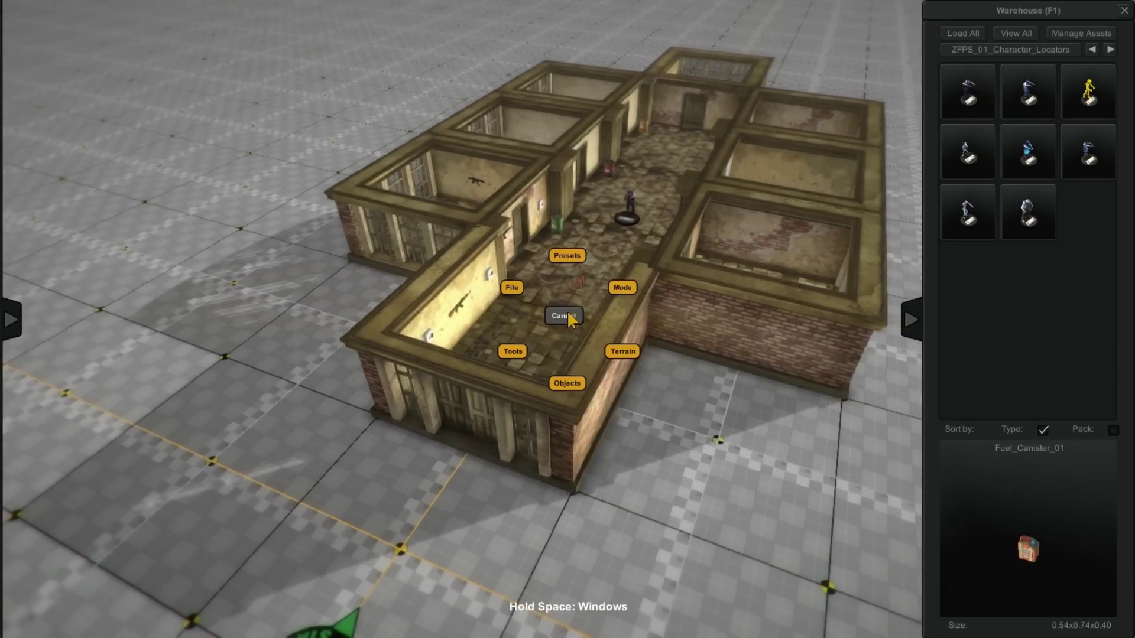
pyautogui.moveTo(520, 283)
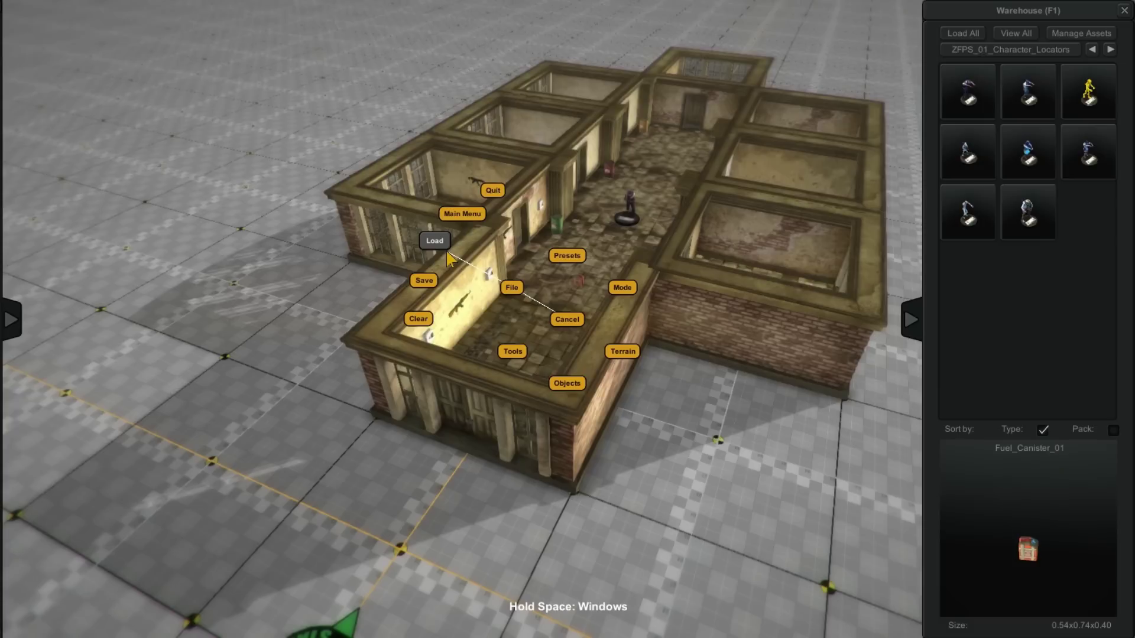
pyautogui.click(421, 278)
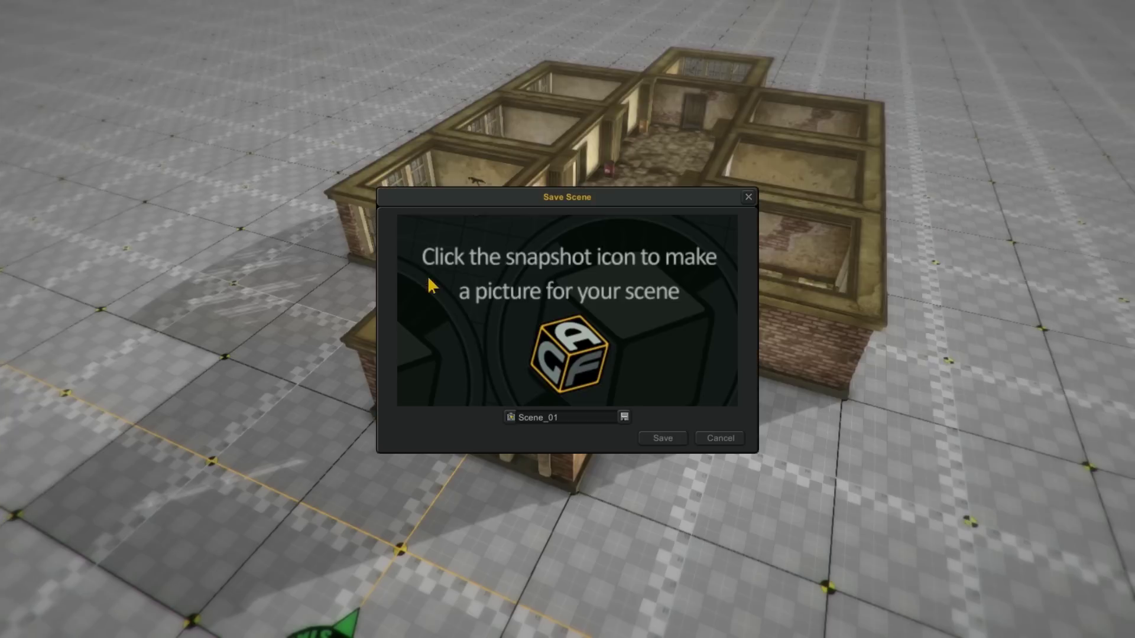
pyautogui.click(511, 417)
pyautogui.scroll(5, 768, 310)
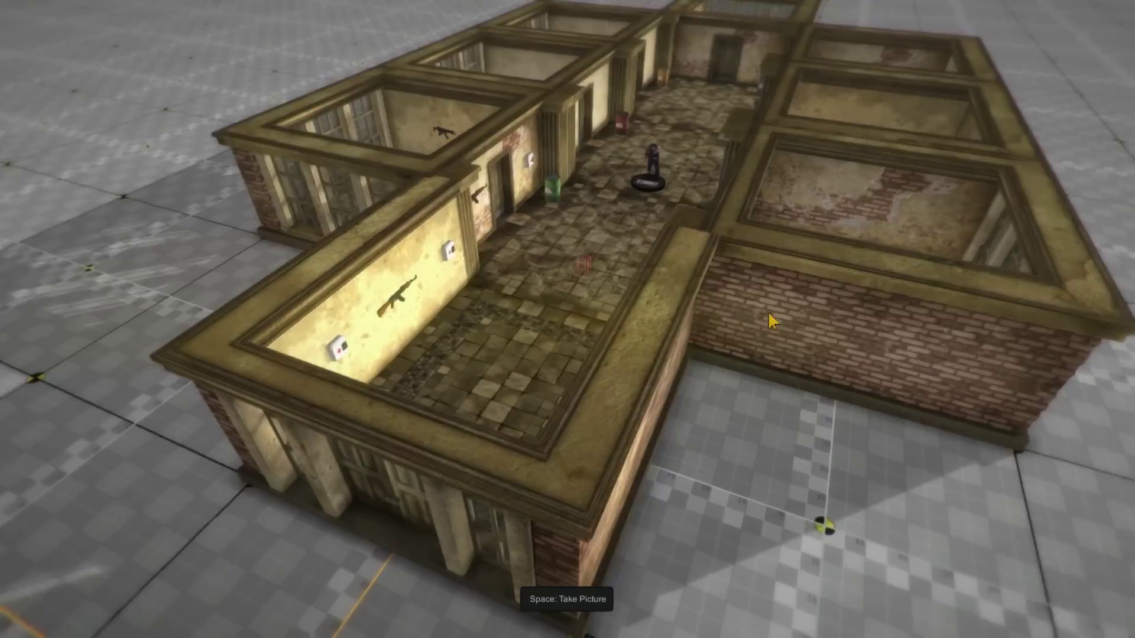
pyautogui.scroll(-4, 750, 294)
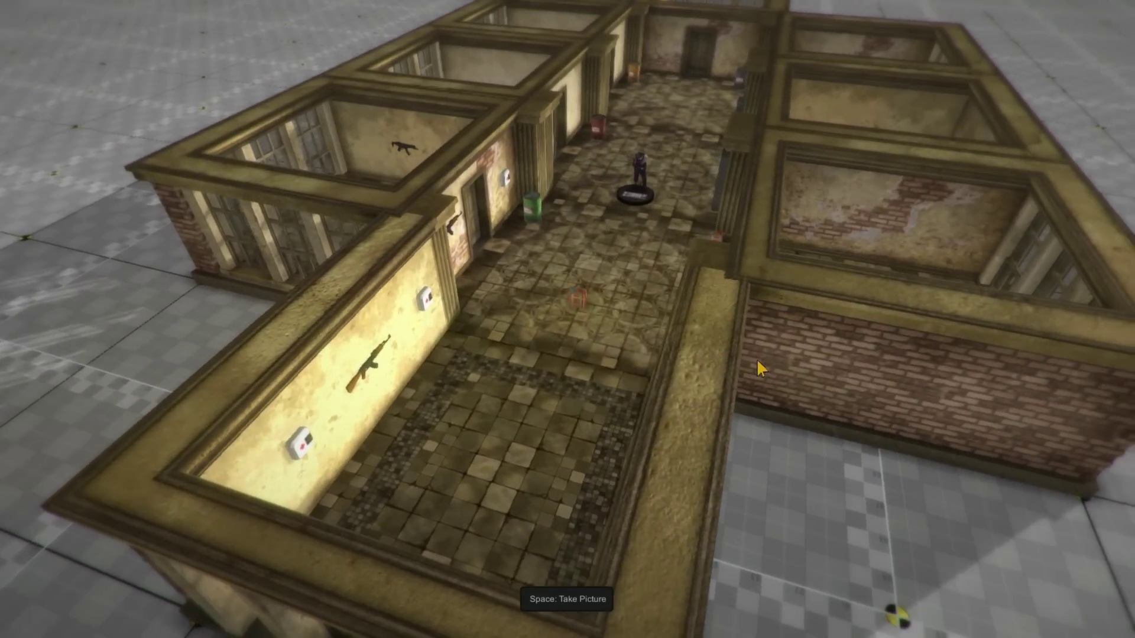
pyautogui.press('space')
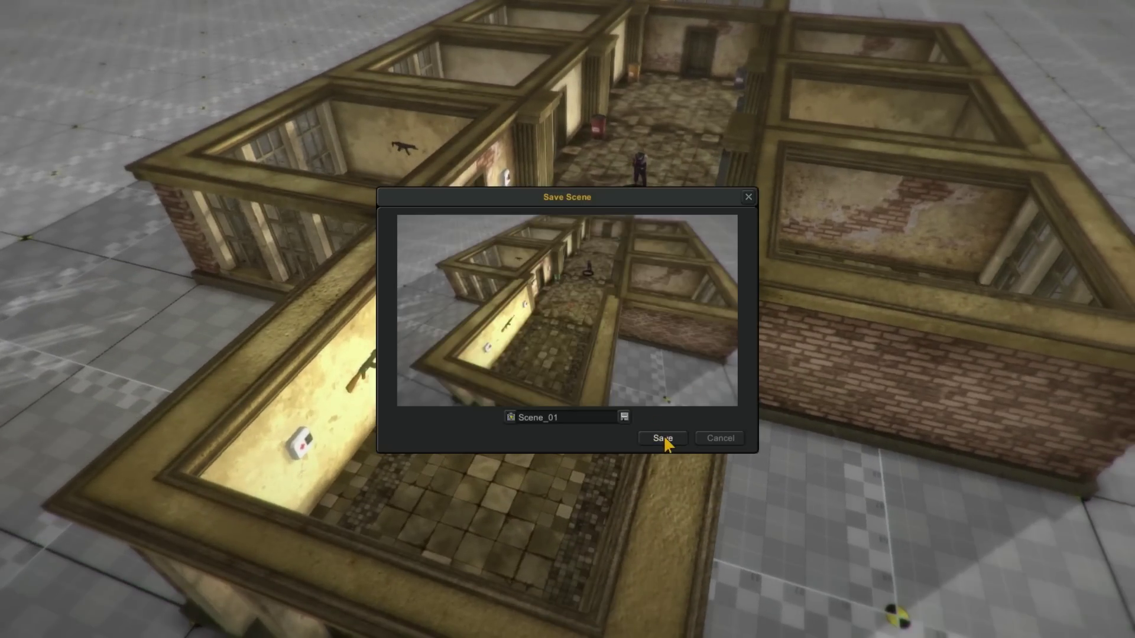